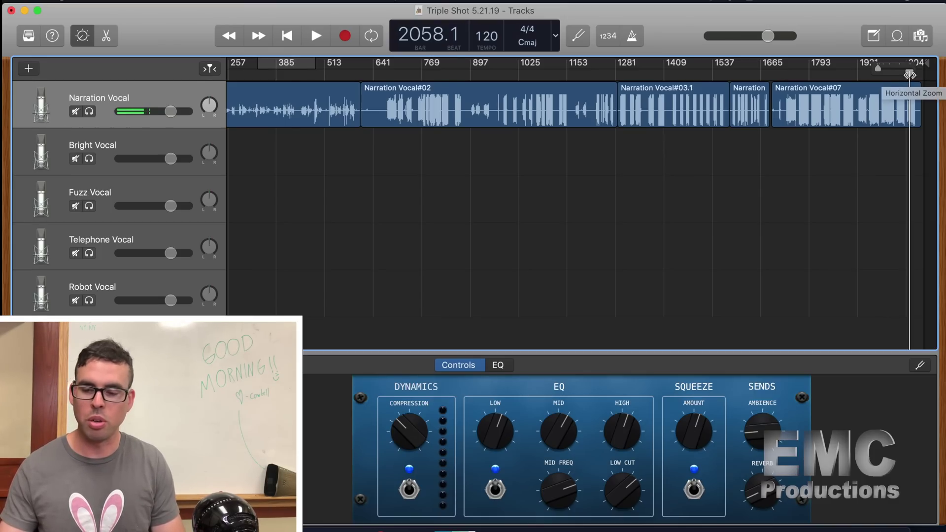
- Trim the silent tail of the last Narration Vocal region back to just after its final waveform peak
left_click(908, 74)
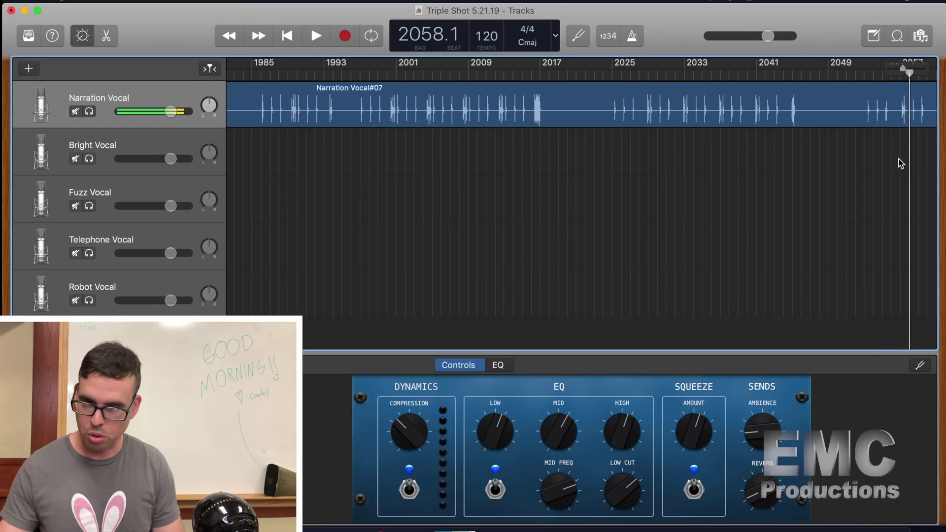
scroll(901, 163, "right", 10)
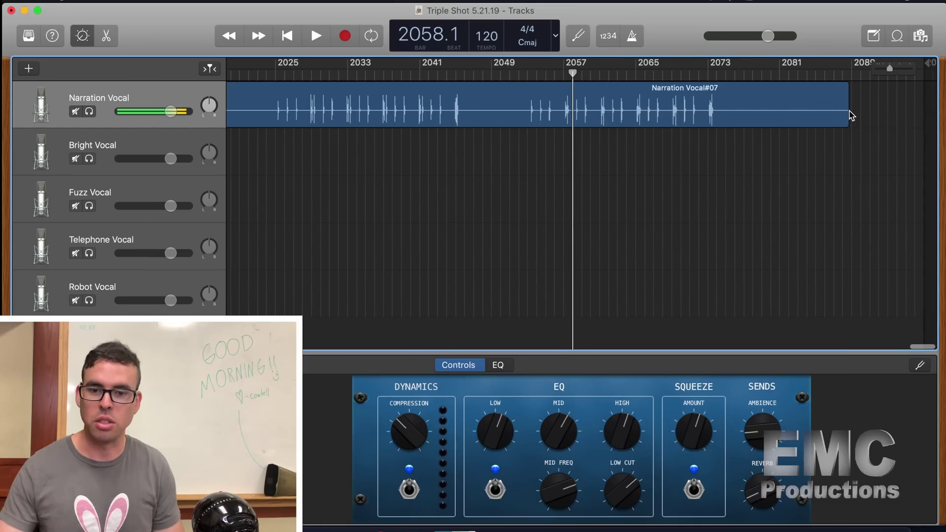
left_click_drag(851, 115, 742, 103)
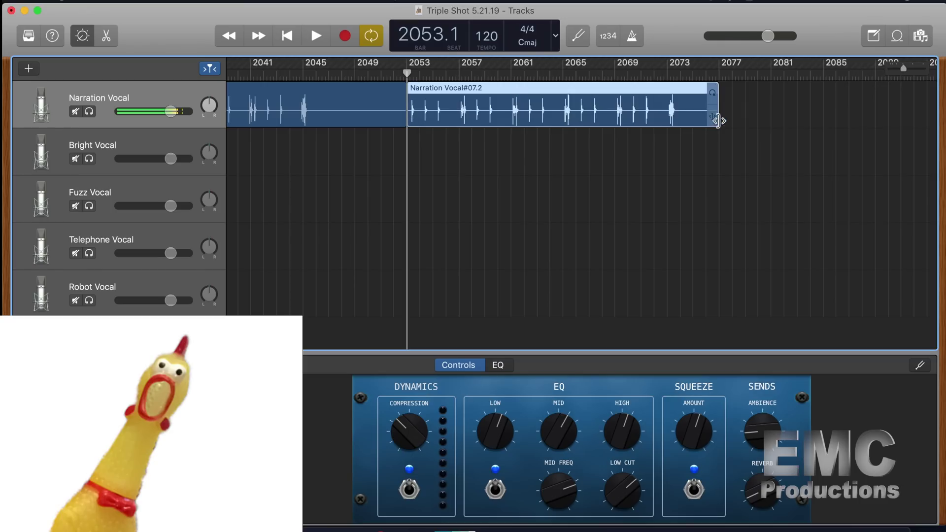
left_click(721, 119)
left_click_drag(715, 106, 692, 106)
- Split the Narration Vocal region at bar 2046 and delete the silent part before the region at bar 2053
scroll(500, 238, "left", 10)
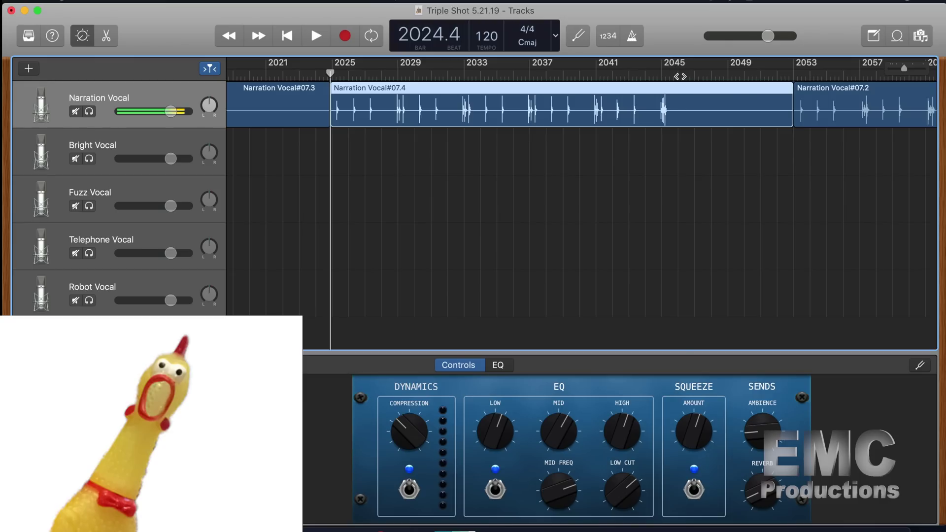
left_click(679, 75)
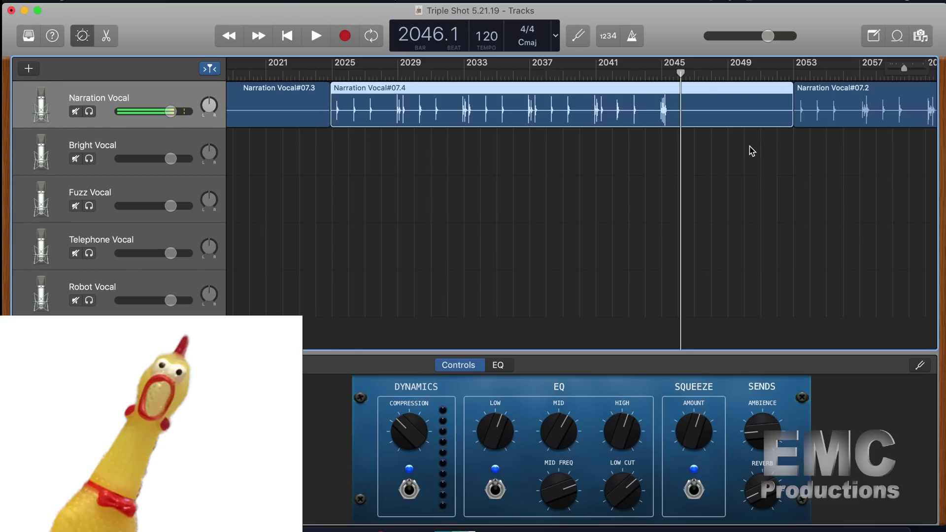
key("super+t")
key("Delete")
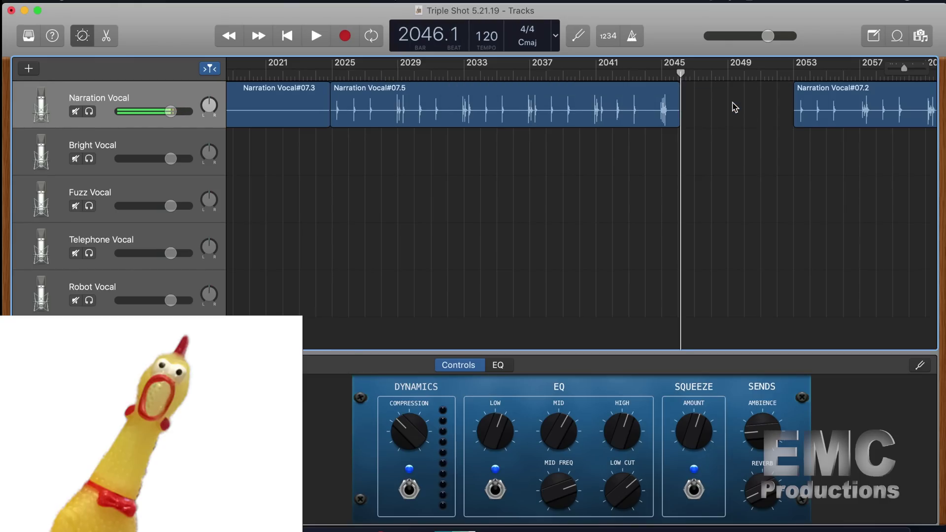
- Audition the Narration Vocal track around bar 1997 to check where that take begins
scroll(535, 156, "left", 10)
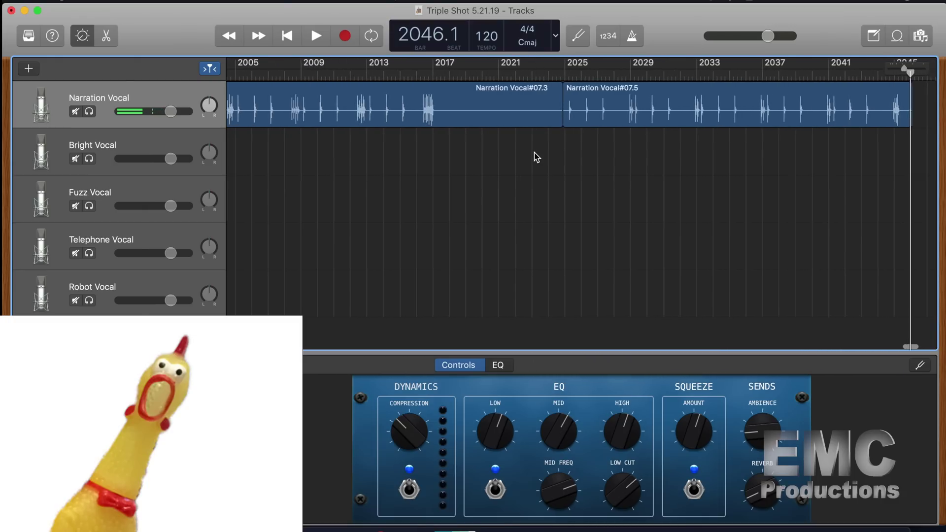
scroll(537, 157, "left", 3)
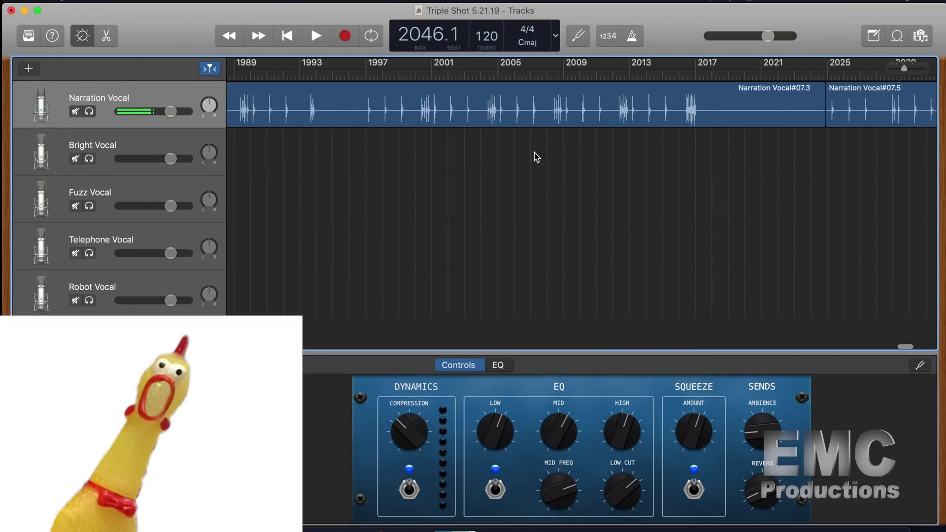
left_click(368, 76)
key("space")
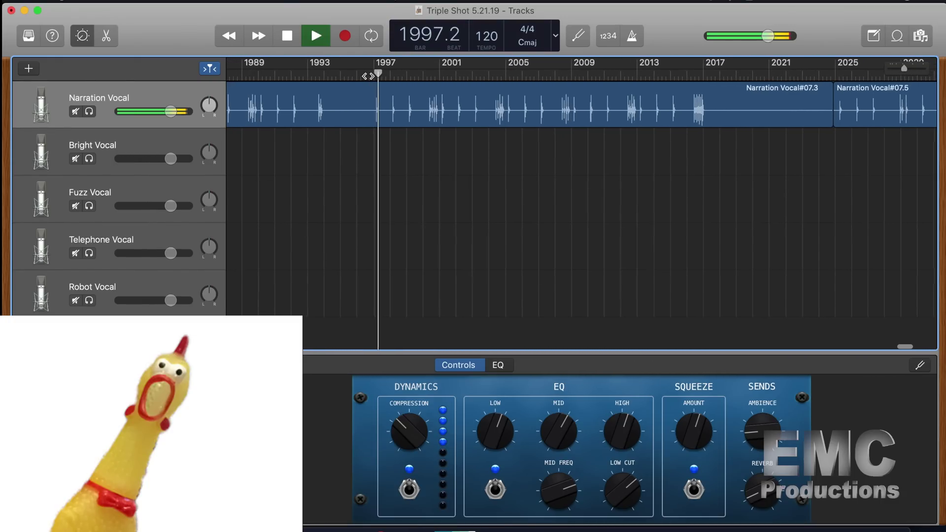
scroll(373, 76, "left", 2)
left_click(380, 76)
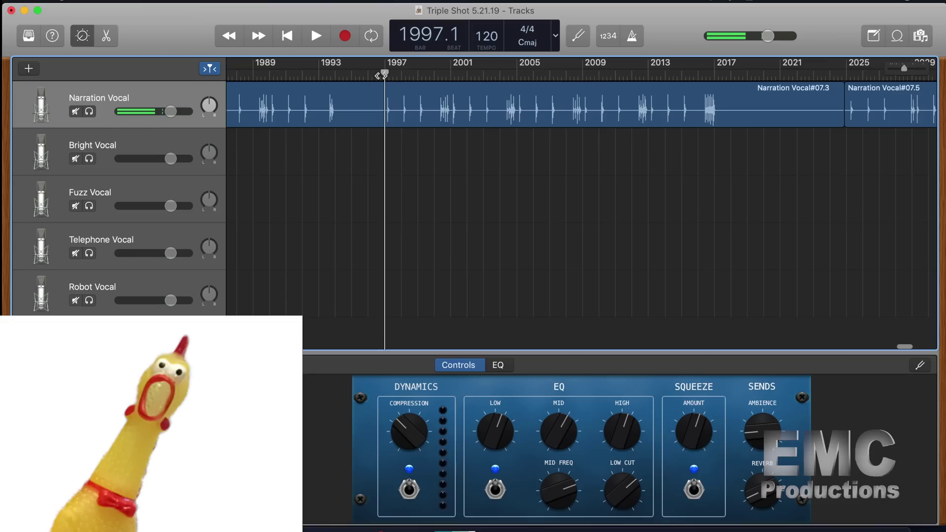
- Split the Narration Vocal region at bar 2018 and delete the silent part before the next region
left_click(730, 76)
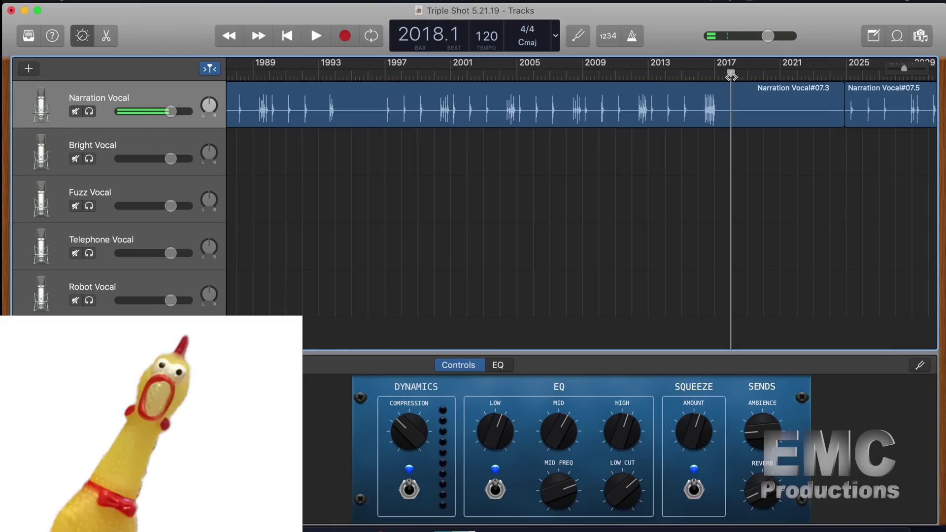
double_click(793, 107)
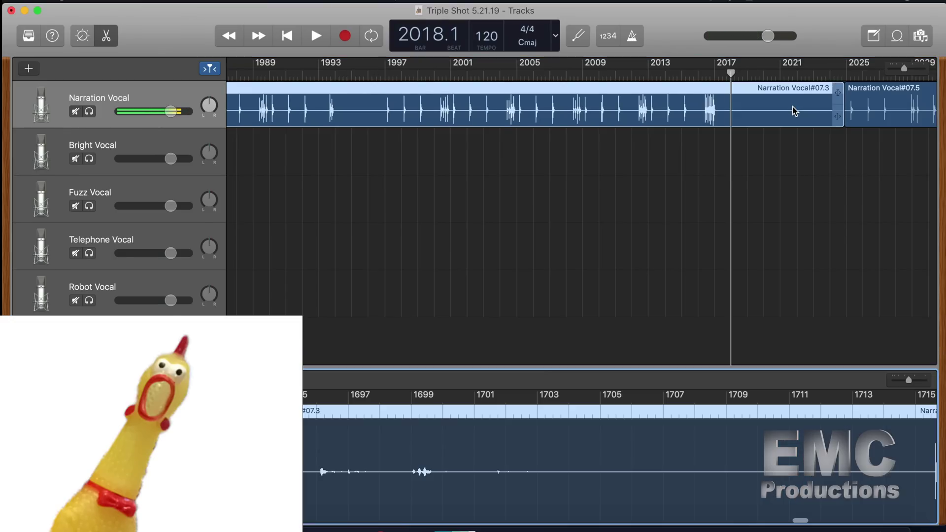
key("super+t")
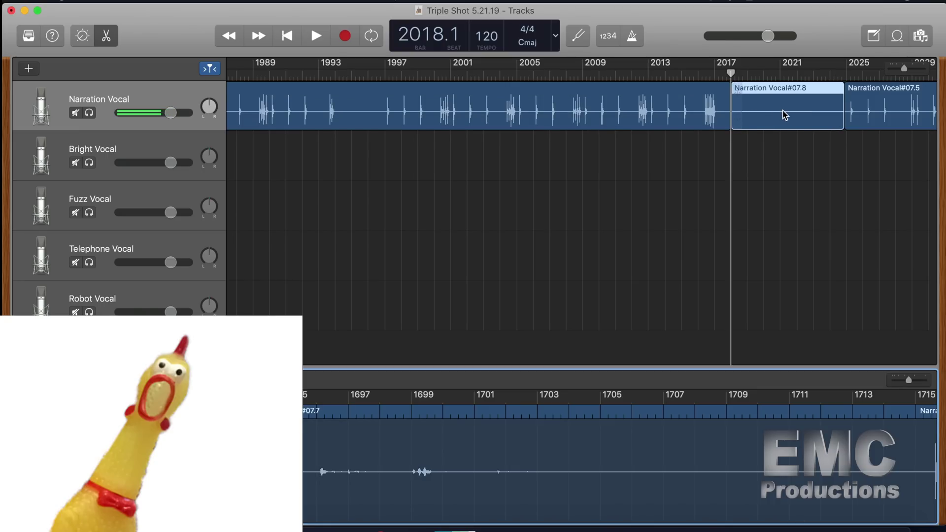
key("Delete")
- Listen to the start of the Bright Vocal region at bar 729 and stop playback
scroll(522, 181, "left", 5)
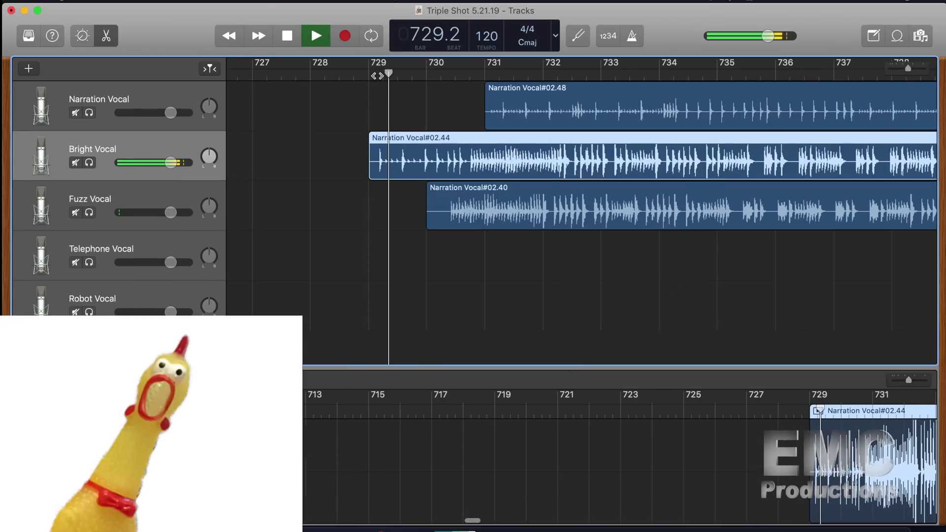
key("space")
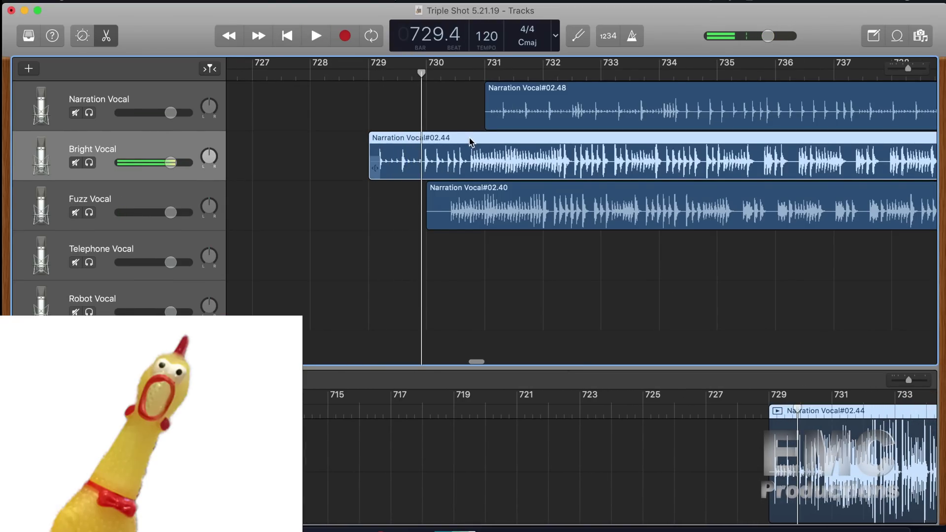
scroll(469, 142, "right", 5)
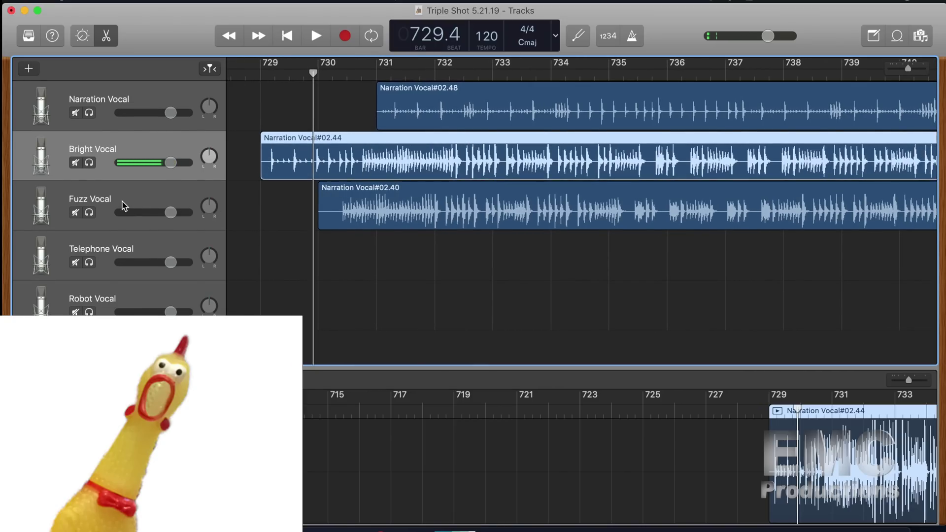
- Turn the vocal track's Ambience send down to its minimum and lower its Echo amount
left_click(113, 224)
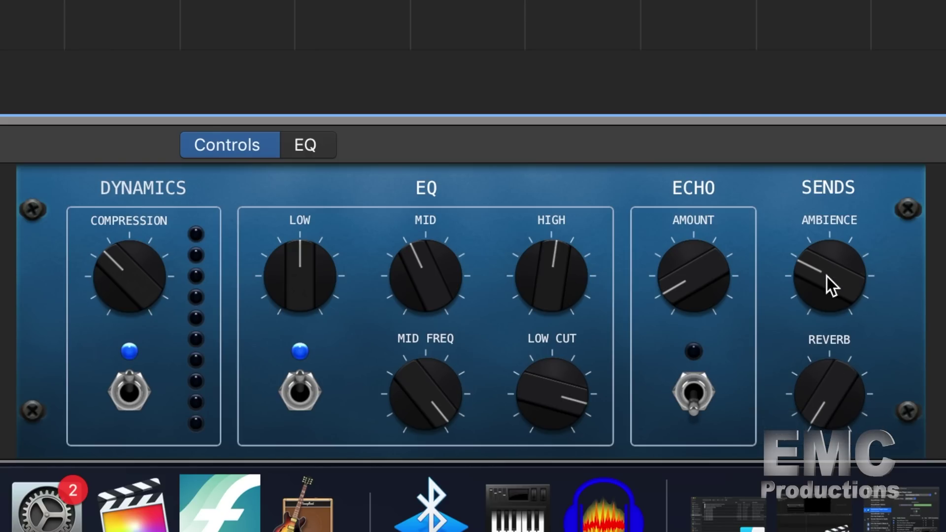
left_click_drag(826, 273, 813, 441)
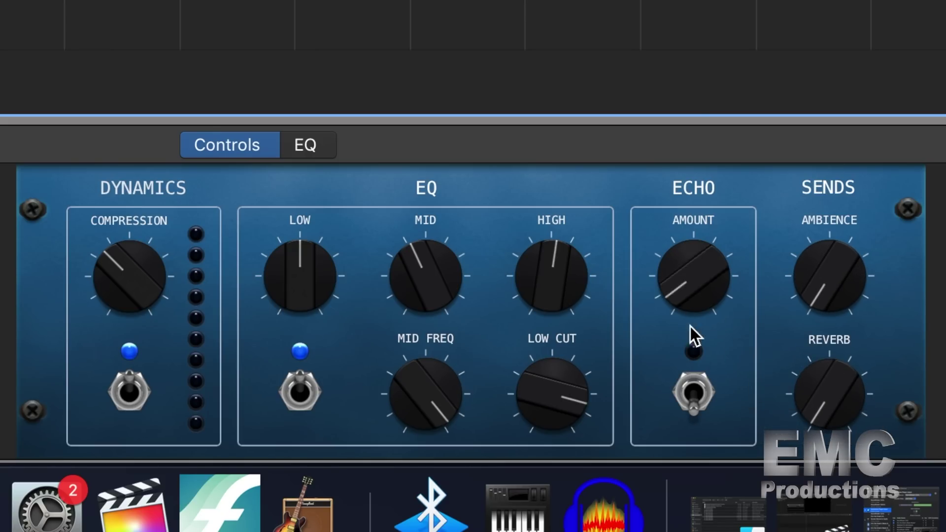
left_click_drag(690, 326, 708, 371)
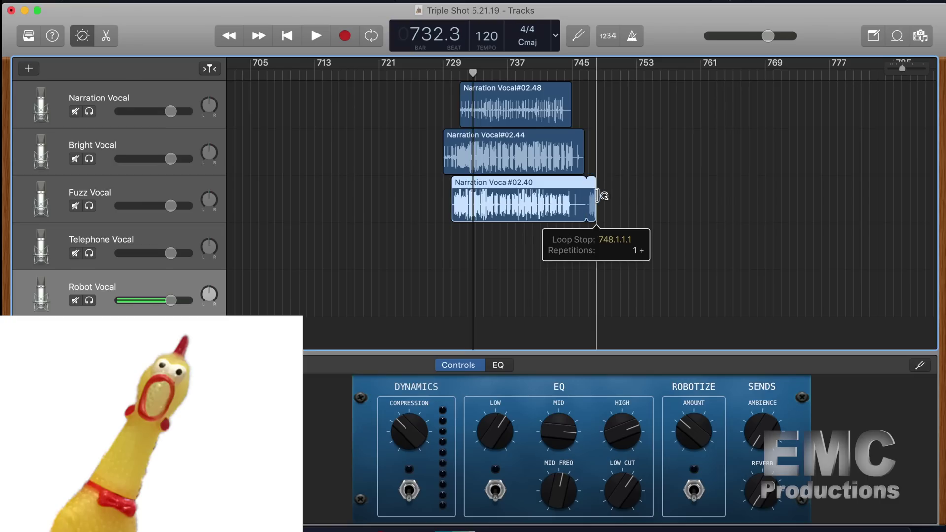
- Pull the loop at the end of the Fuzz Vocal region back so that no repetition remains
left_click_drag(601, 213, 579, 208)
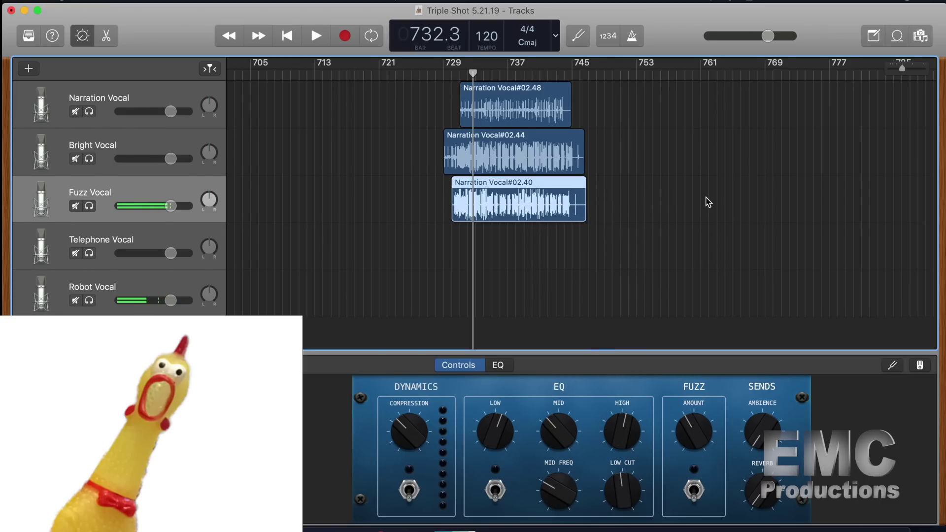
- Trim the start of the Narration Vocal#02.34 region to about bar 934 and play it to check the cut
scroll(707, 202, "right", 10)
scroll(707, 202, "left", 20)
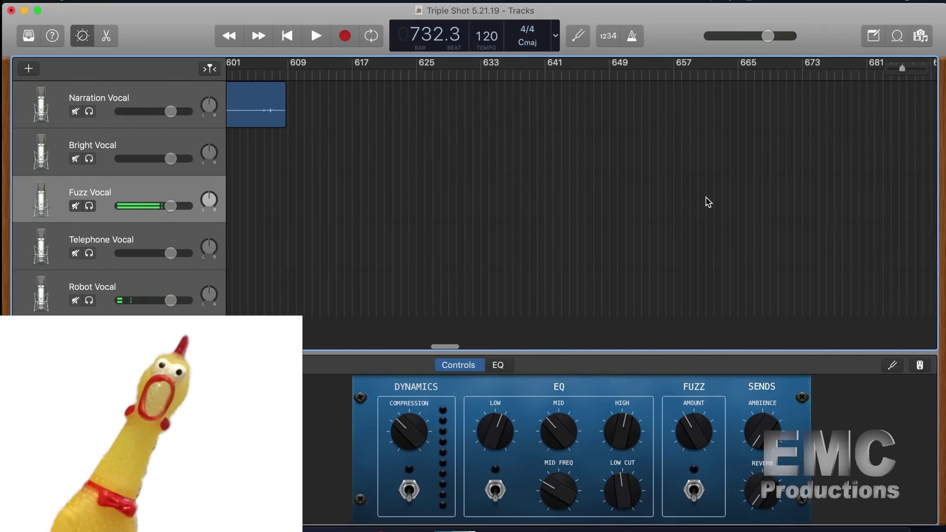
scroll(707, 202, "down", 5)
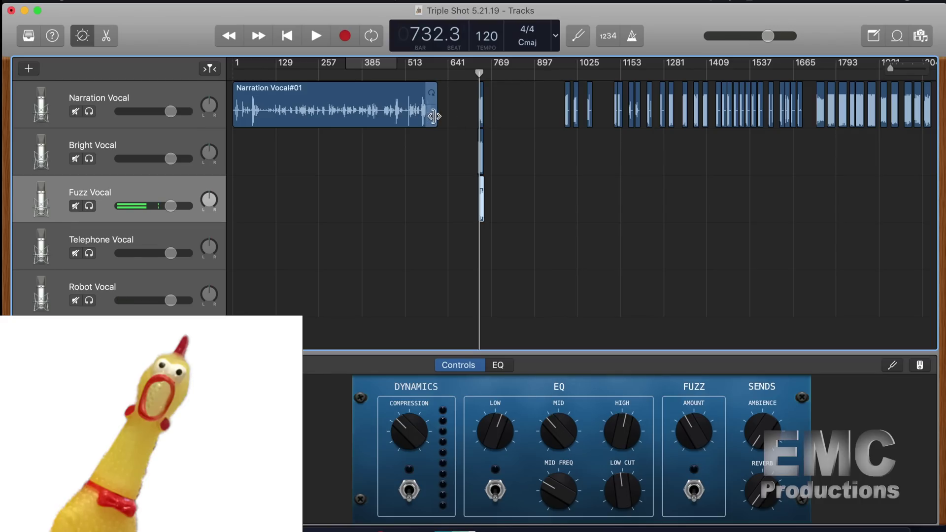
left_click_drag(433, 116, 458, 116)
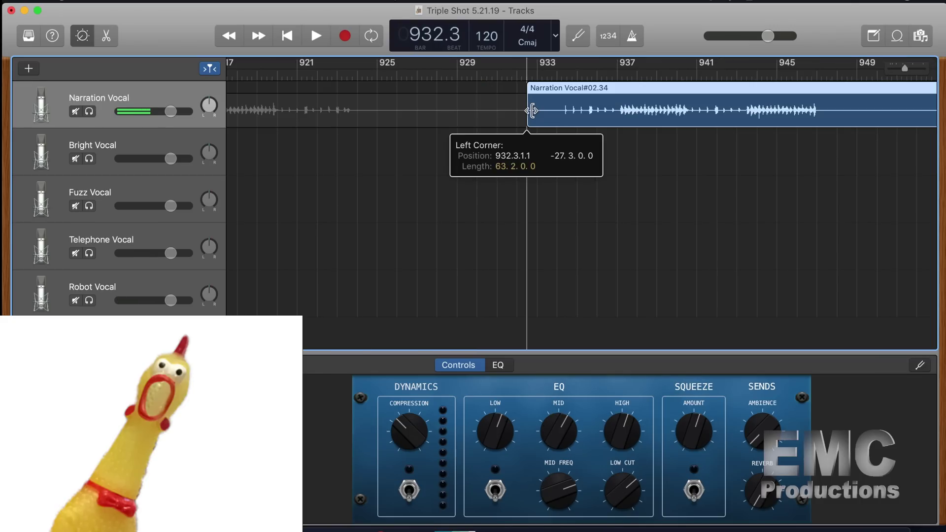
left_click_drag(528, 109, 557, 109)
left_click(561, 75)
key("space")
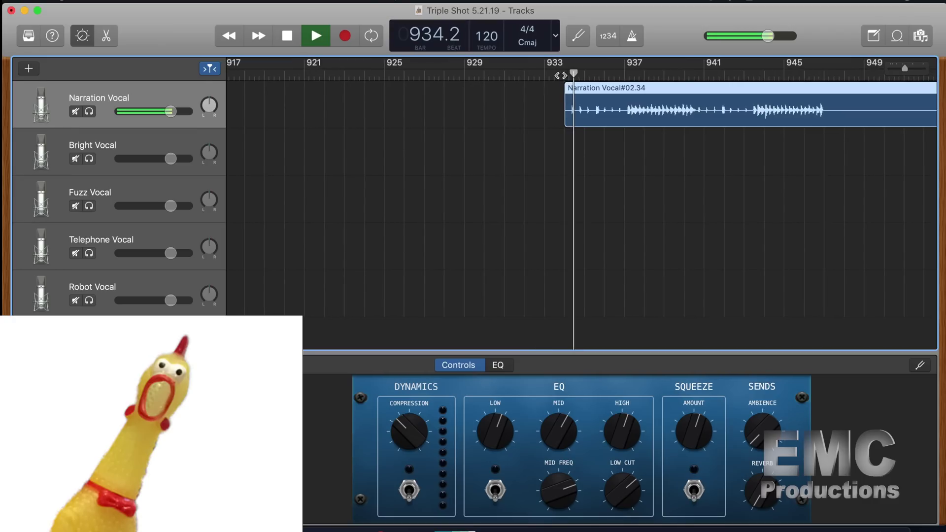
key("space")
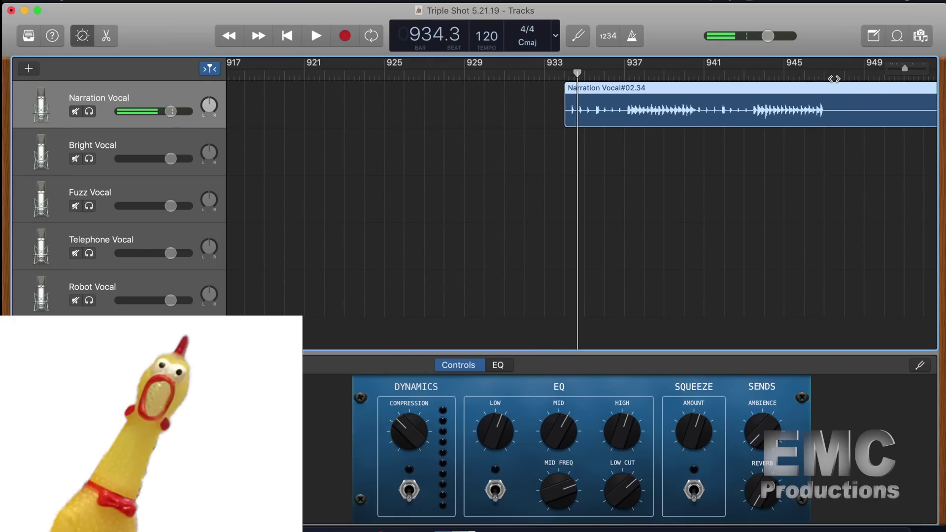
left_click(833, 77)
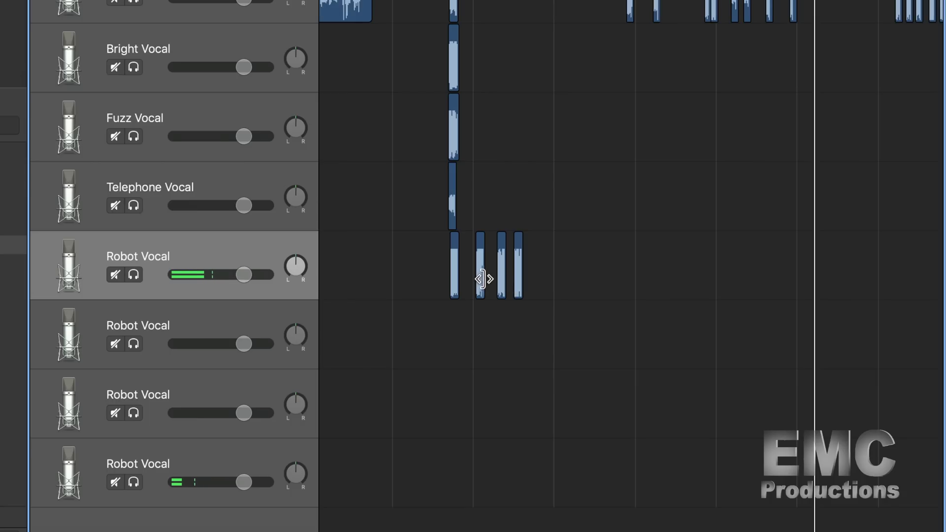
- Move the three later Robot Vocal regions onto the three empty Robot Vocal tracks, stacked beneath the first Robot Vocal region
left_click_drag(477, 285, 454, 347)
left_click_drag(502, 270, 460, 394)
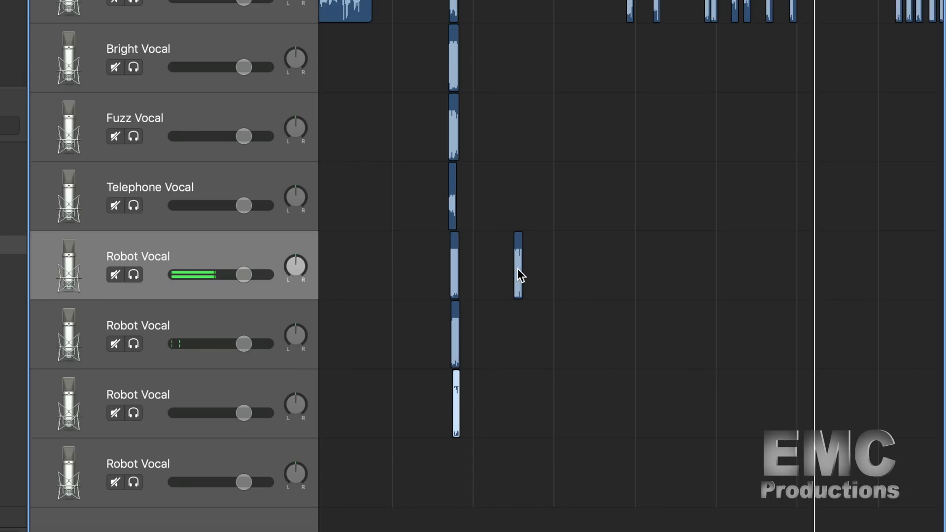
left_click_drag(520, 276, 455, 456)
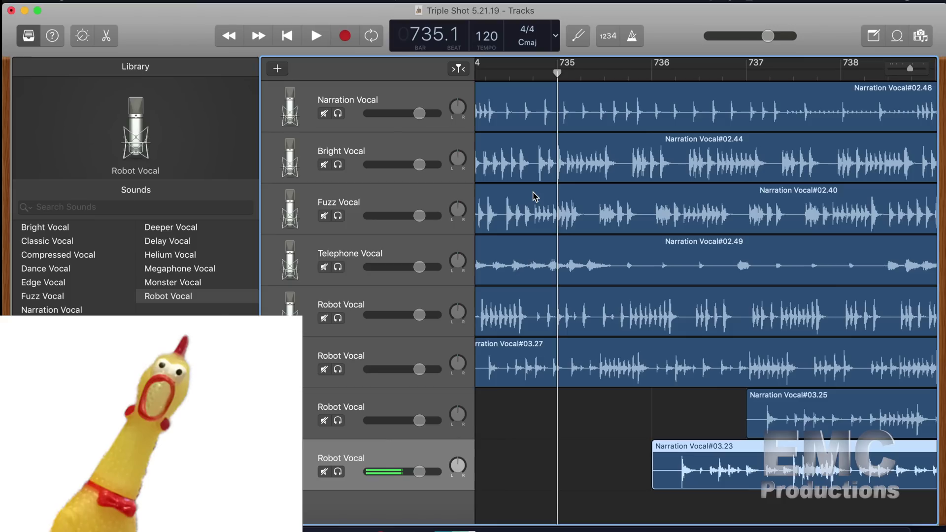
- Shift the Narration Vocal#02.48 region earlier so that it begins between bars 729 and 730
scroll(535, 197, "down", 3)
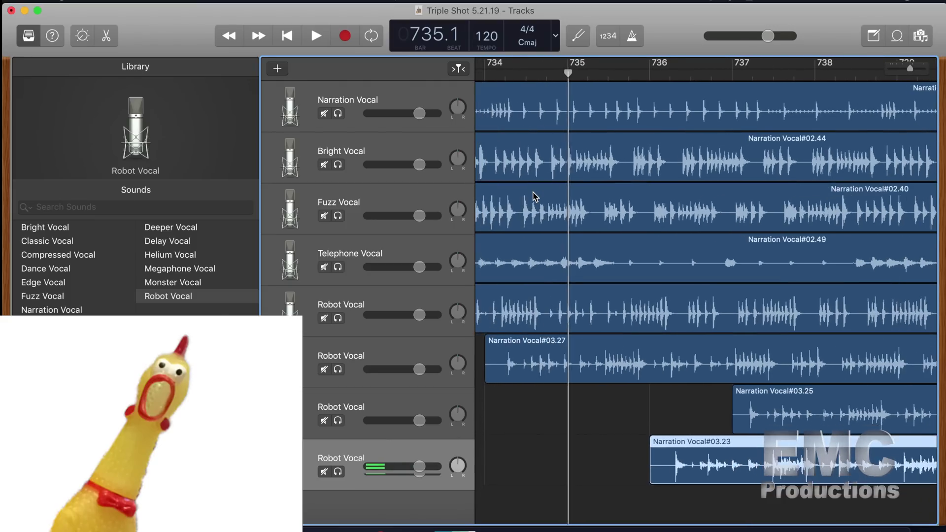
scroll(655, 224, "right", 2)
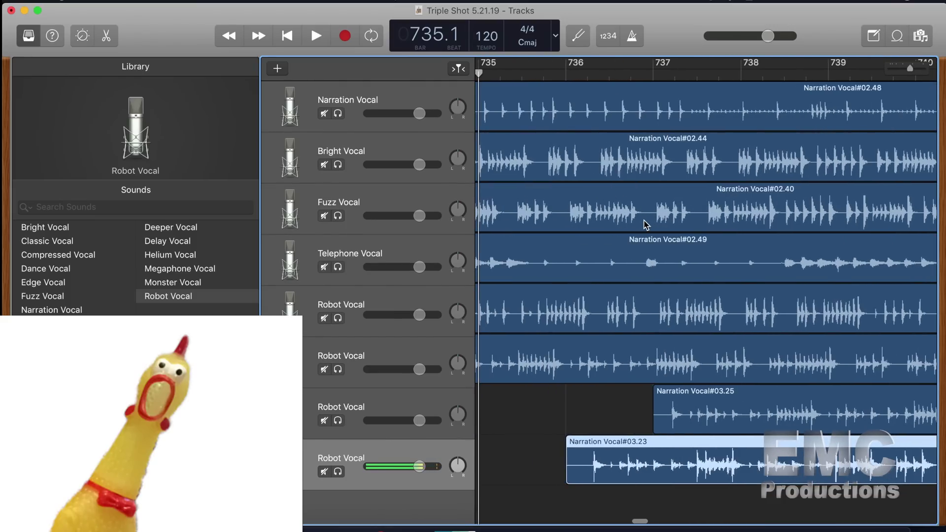
scroll(648, 224, "left", 5)
scroll(645, 224, "left", 8)
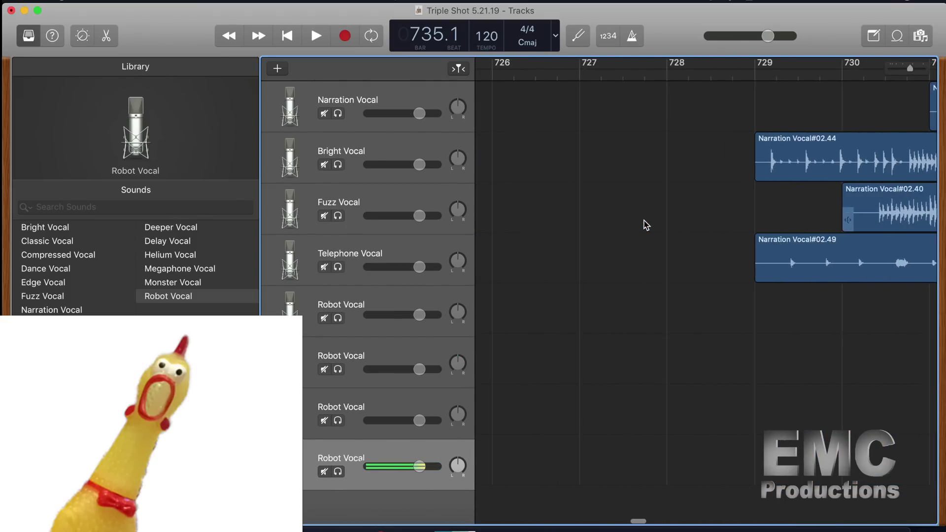
scroll(646, 225, "right", 5)
left_click(741, 122)
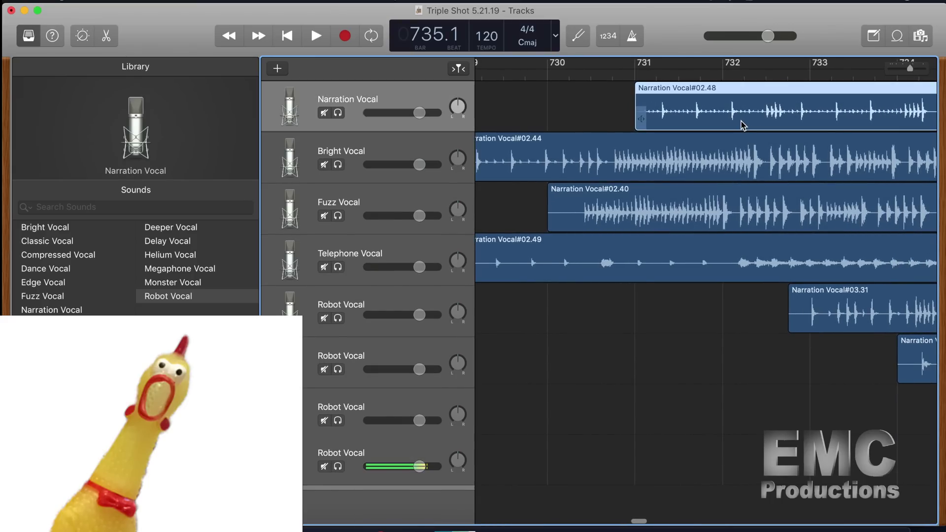
left_click_drag(738, 123, 599, 125)
scroll(596, 143, "left", 3)
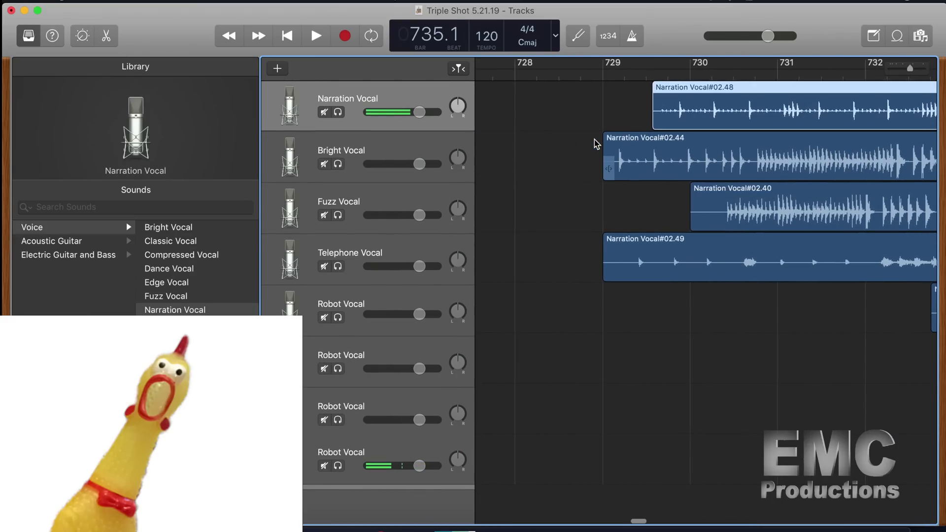
left_click_drag(726, 125, 708, 127)
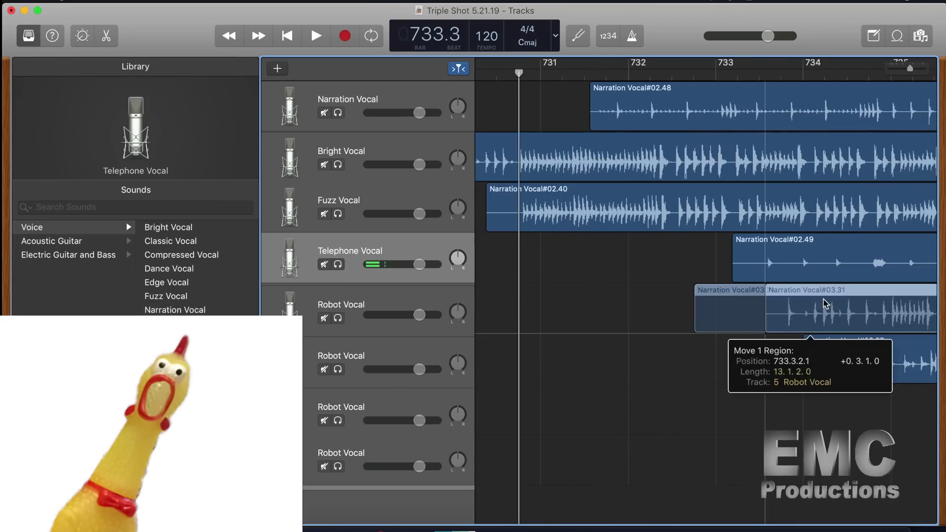
- Move the Narration Vocal#03.31 region on the first Robot Vocal track later, to just before bar 734
left_click_drag(817, 327, 843, 329)
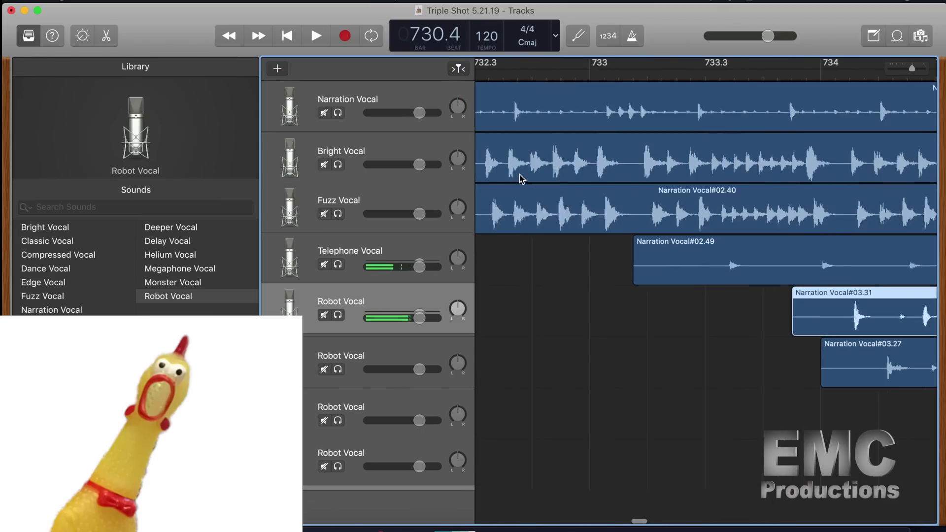
- Shift the Narration Vocal#02.40 region on the Fuzz Vocal track earlier to 730.2.2.116, aligning its first peak with Narration Vocal#02.44
scroll(521, 179, "up", 5)
scroll(519, 175, "left", 15)
scroll(520, 175, "right", 6)
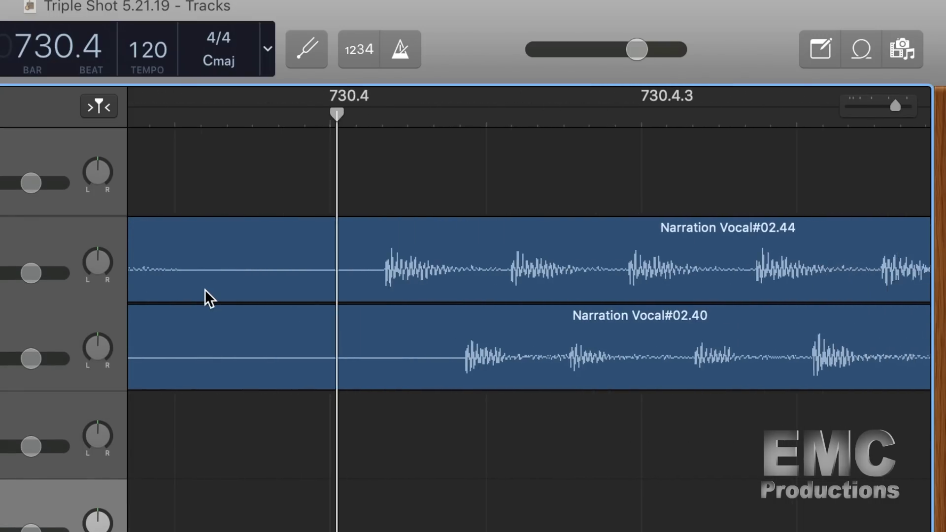
scroll(205, 289, "left", 10)
scroll(205, 289, "right", 15)
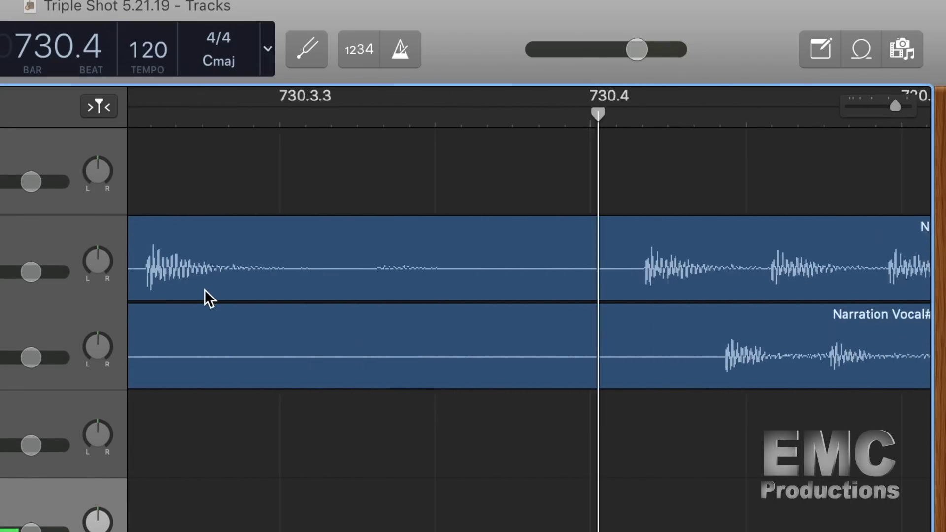
left_click(365, 326)
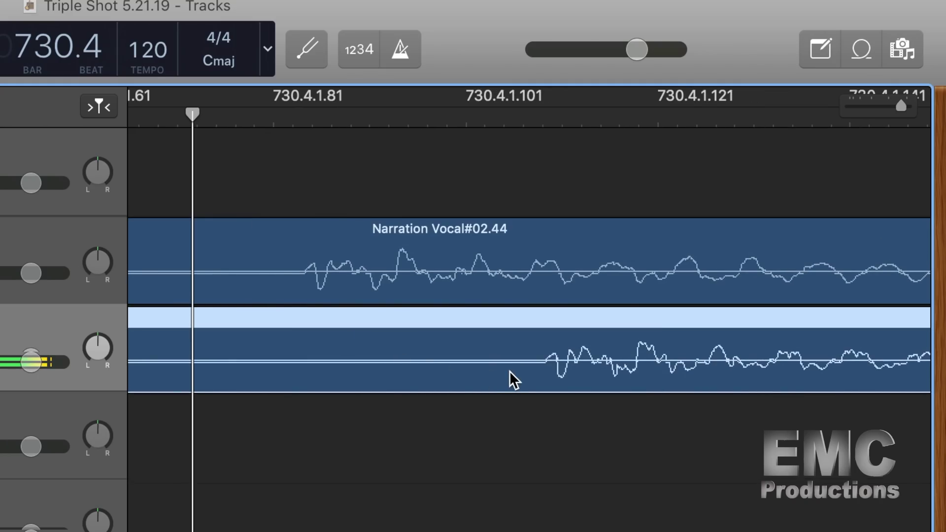
left_click_drag(647, 382, 413, 383)
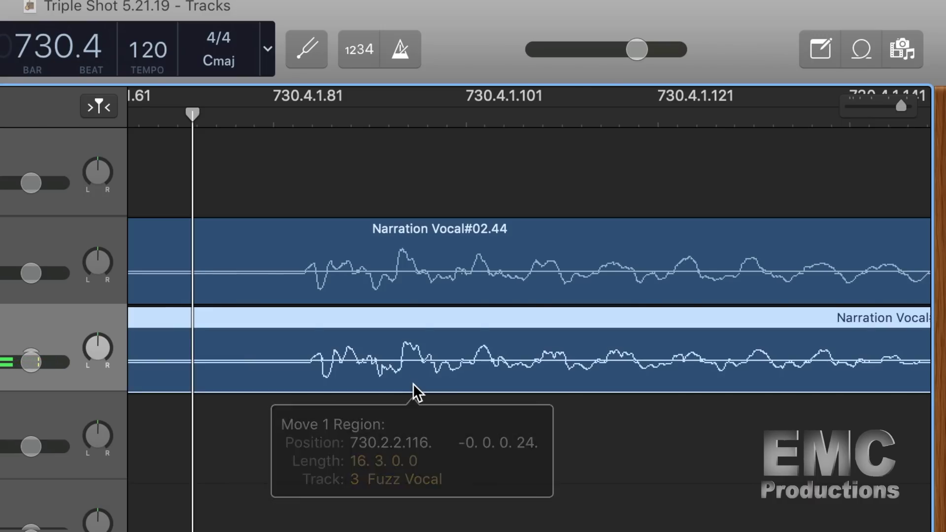
- Compare the waveform peaks of the Bright Vocal and Fuzz Vocal regions between 730.4 and 731.3 to check their alignment
key("super+Left")
key("super+Left")
key("super+Left")
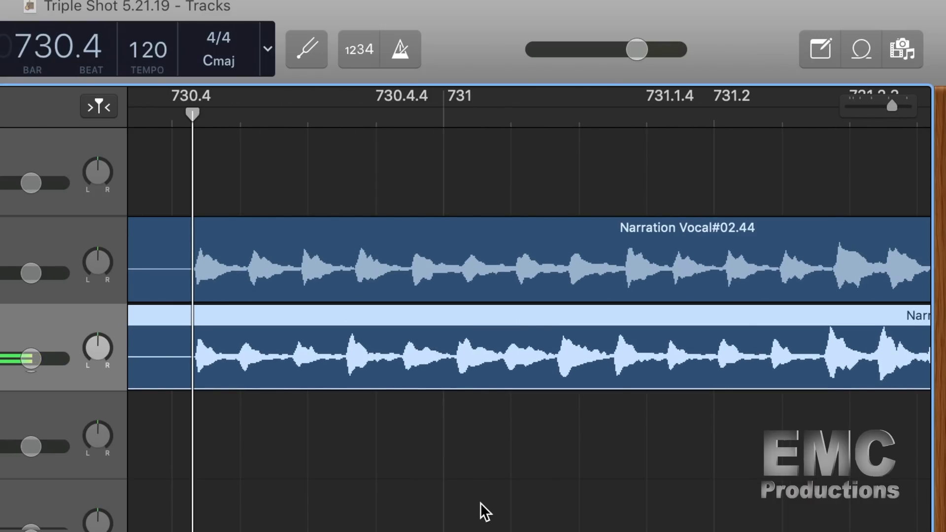
scroll(481, 503, "right", 3)
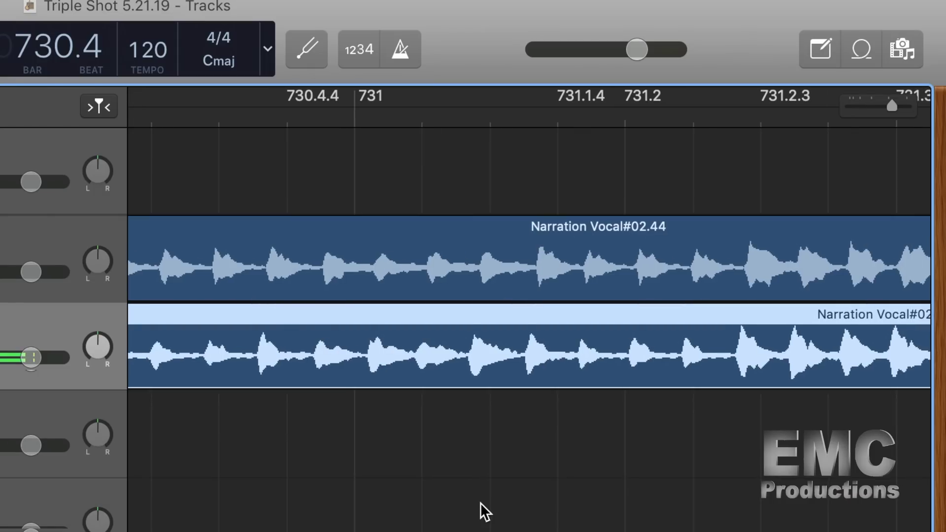
scroll(362, 425, "left", 7)
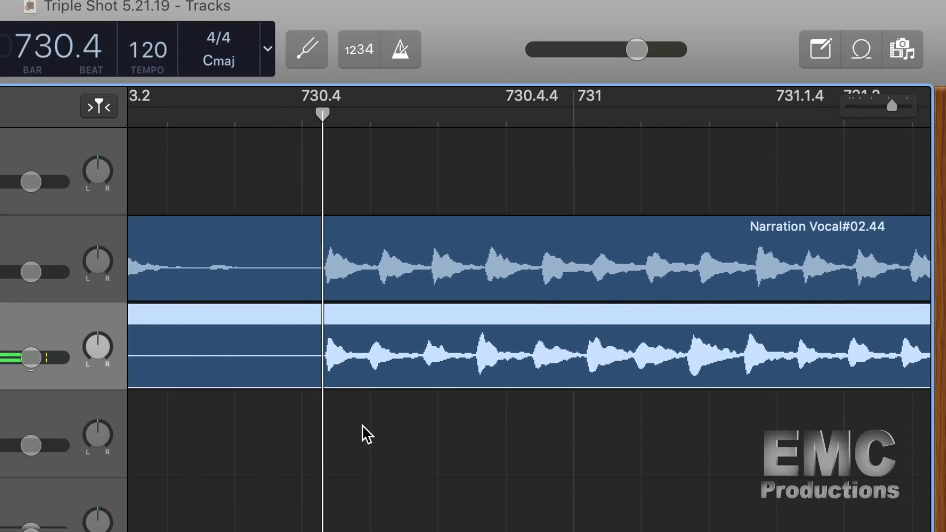
scroll(362, 424, "right", 8)
scroll(362, 424, "right", 9)
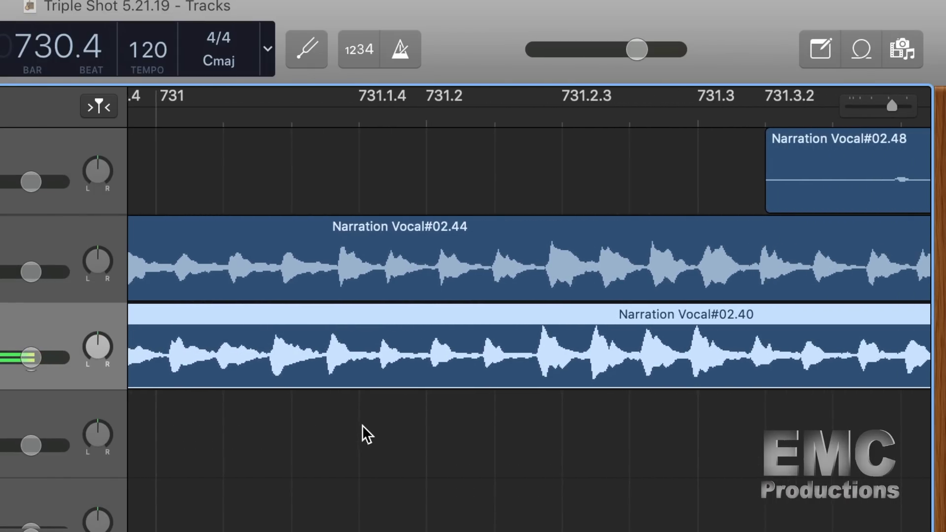
left_click(453, 120)
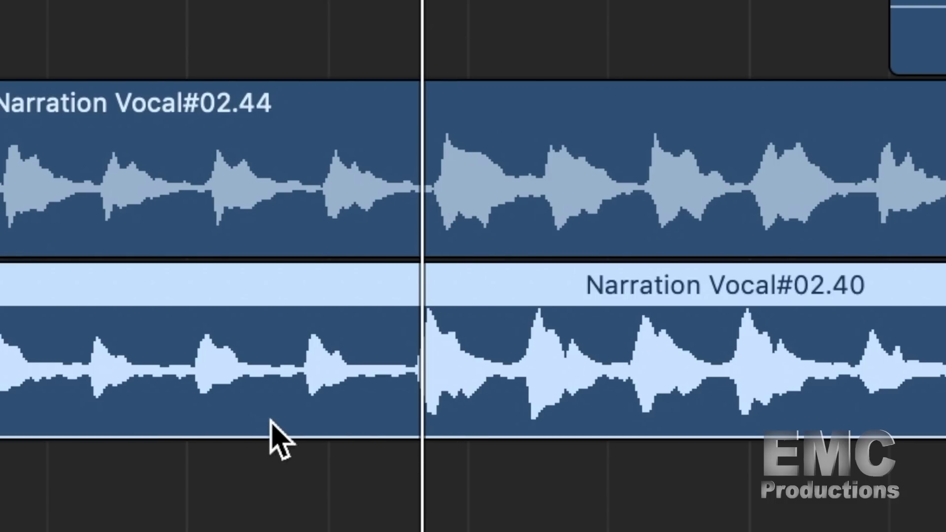
scroll(270, 419, "right", 10)
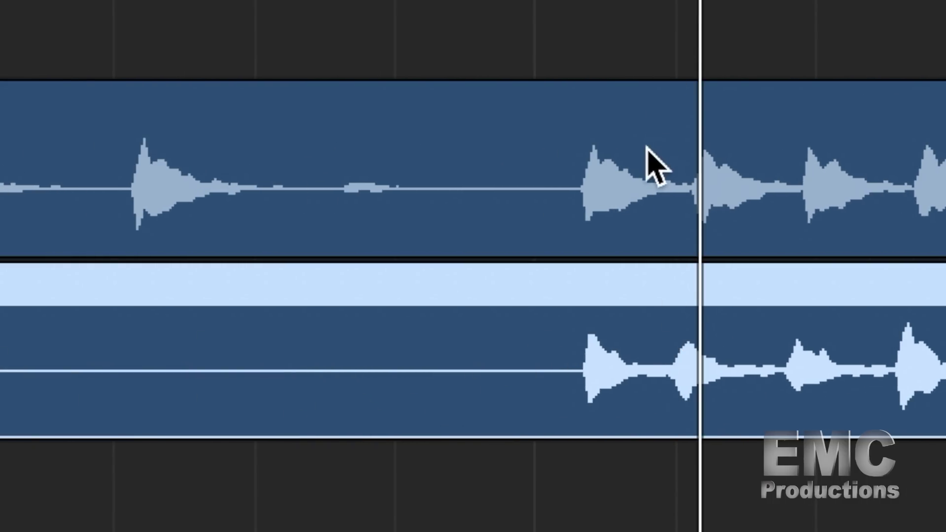
- Nudge the Narration Vocal#02.40 region later so that its second peak lines up with the one in Narration Vocal#02.44 just after 730.4.2
key("super+Right")
key("super+Right")
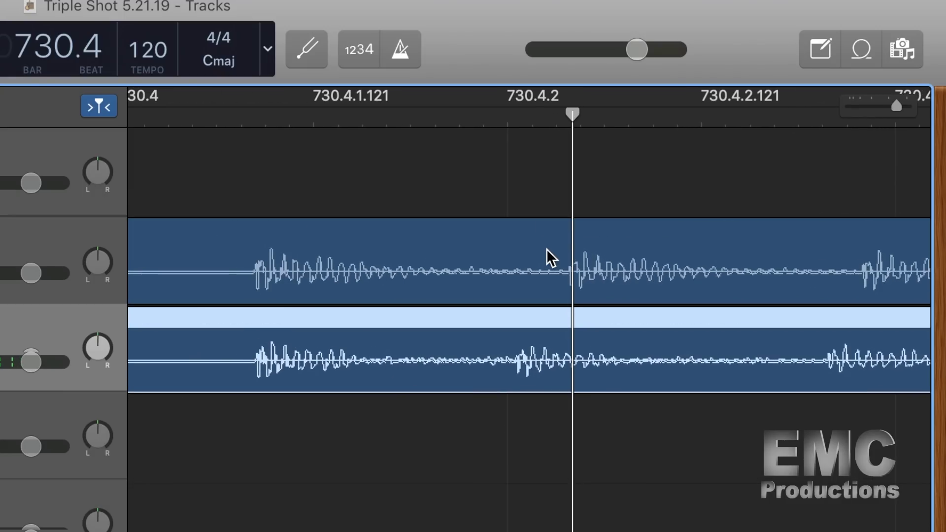
key("super+Right")
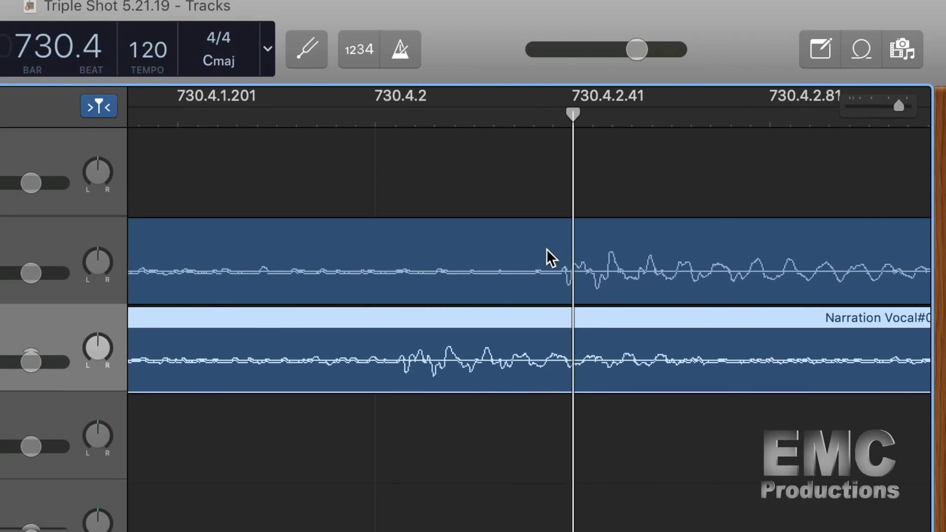
left_click_drag(555, 355, 720, 356)
key("super+Left")
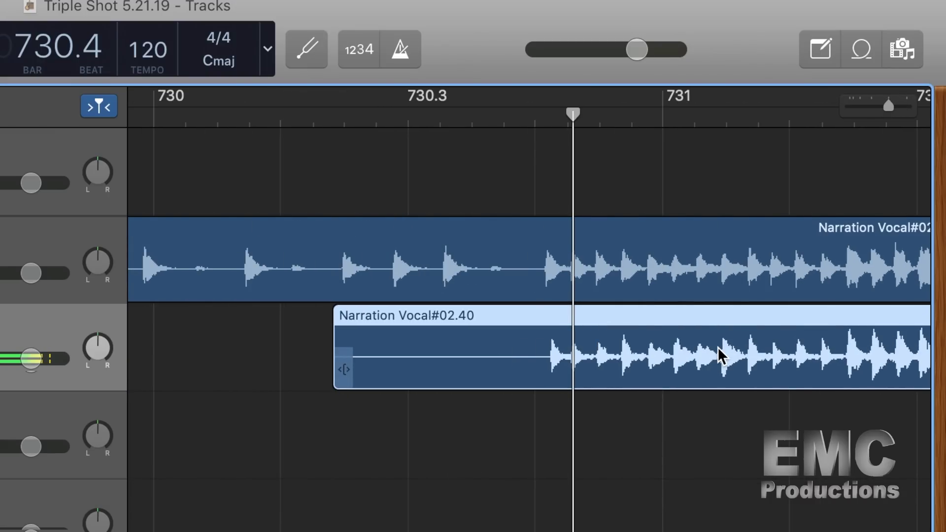
- Examine how the peaks of the Bright Vocal and Fuzz Vocal regions line up around 731.2, with the playhead placed there
scroll(721, 356, "right", 5)
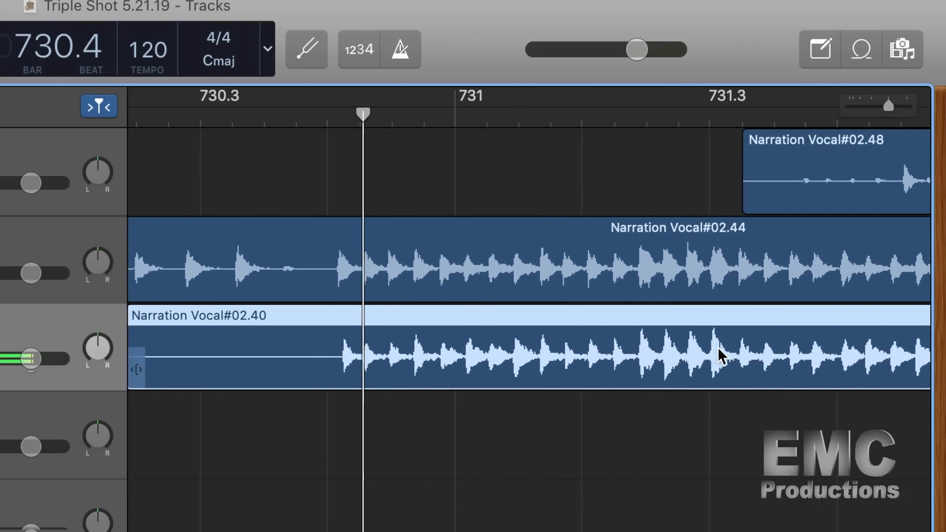
left_click(549, 125)
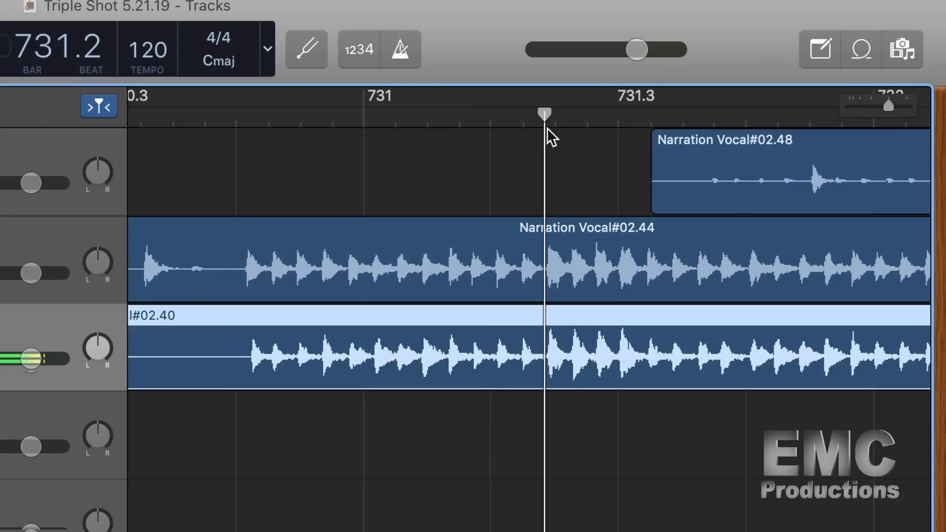
key("super+Right")
key("super+Right")
key("super+Right")
key("super+Right")
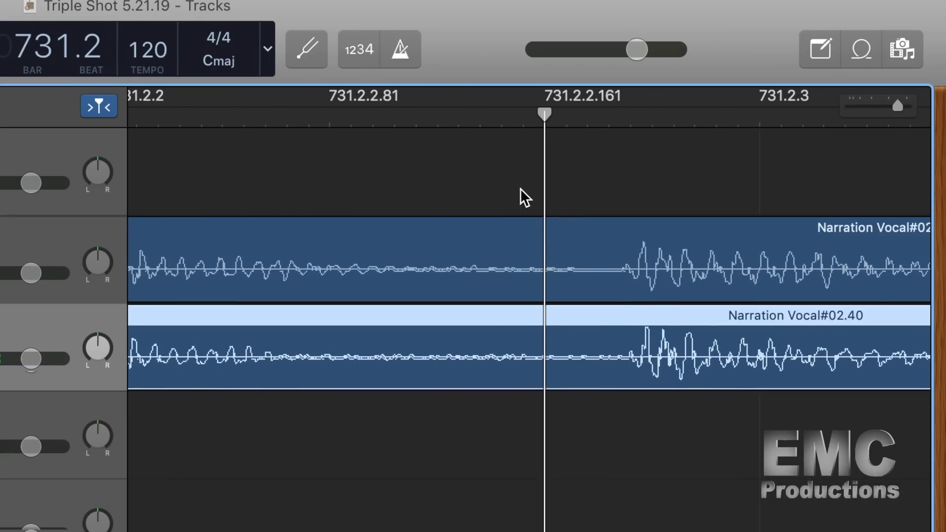
key("super+Left")
key("super+Right")
key("super+Left")
key("super+Left")
key("super+Left")
key("super+Left")
key("super+Left")
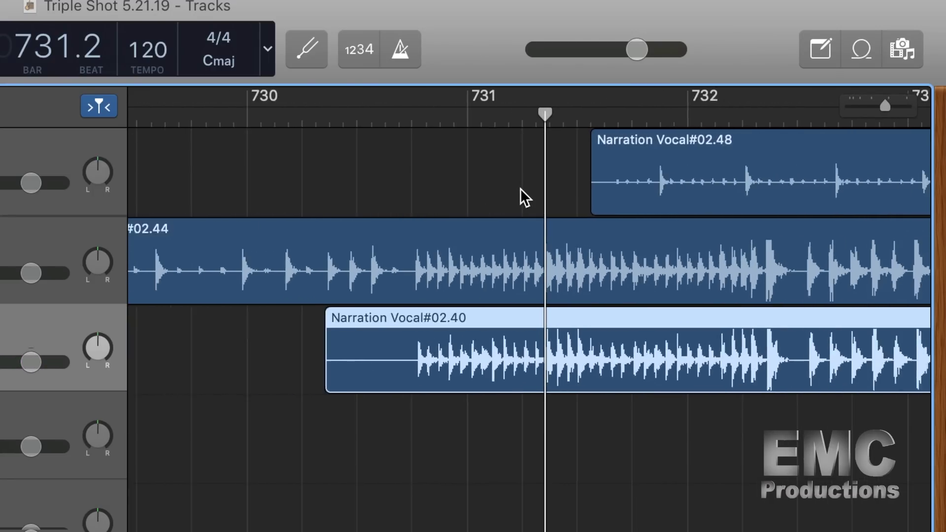
- Move the Narration Vocal#02.48 region later to 733.2.4.1 and the Narration Vocal#02.49 region later to 733.4
scroll(534, 408, "right", 6)
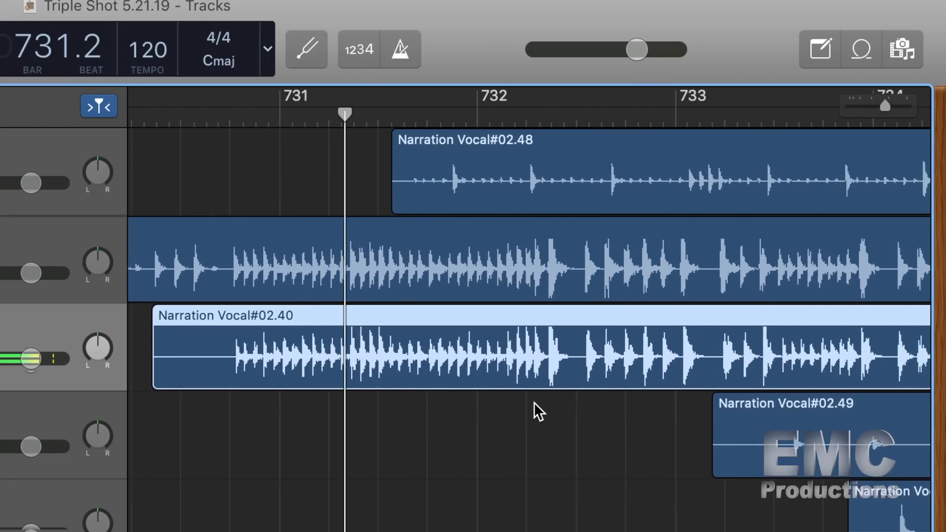
left_click(460, 188)
left_click_drag(464, 196, 817, 197)
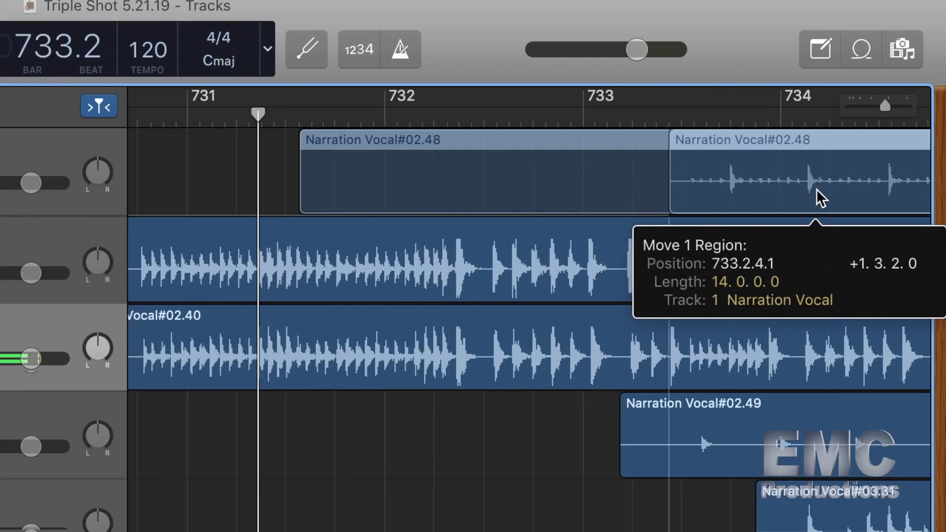
left_click_drag(719, 432, 828, 433)
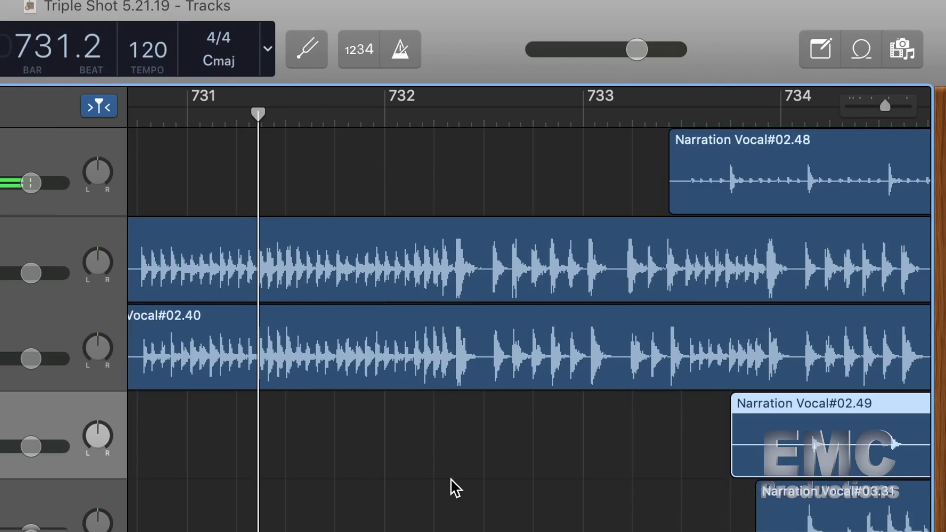
- Play the project from between bars 729 and 730 to hear the Bright Vocal and Fuzz Vocal regions together
scroll(450, 487, "left", 6)
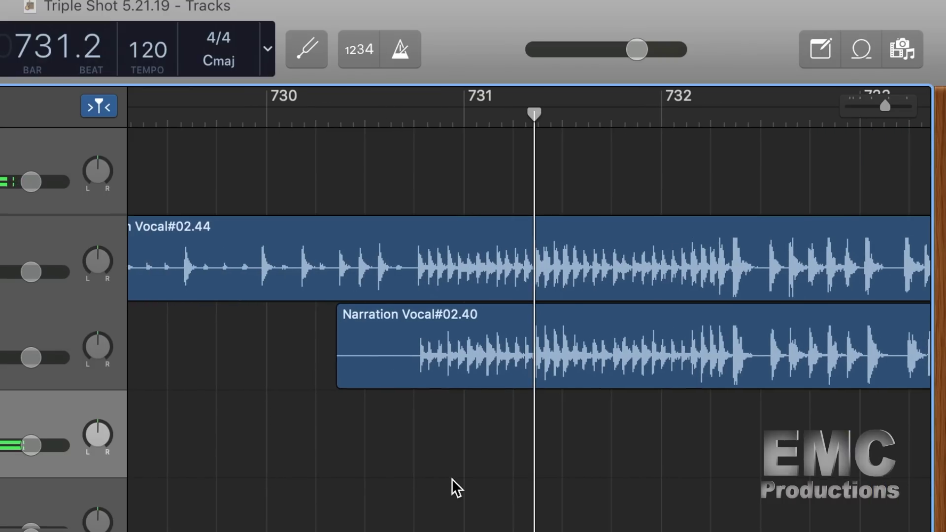
left_click(142, 120)
scroll(160, 247, "left", 3)
key("space")
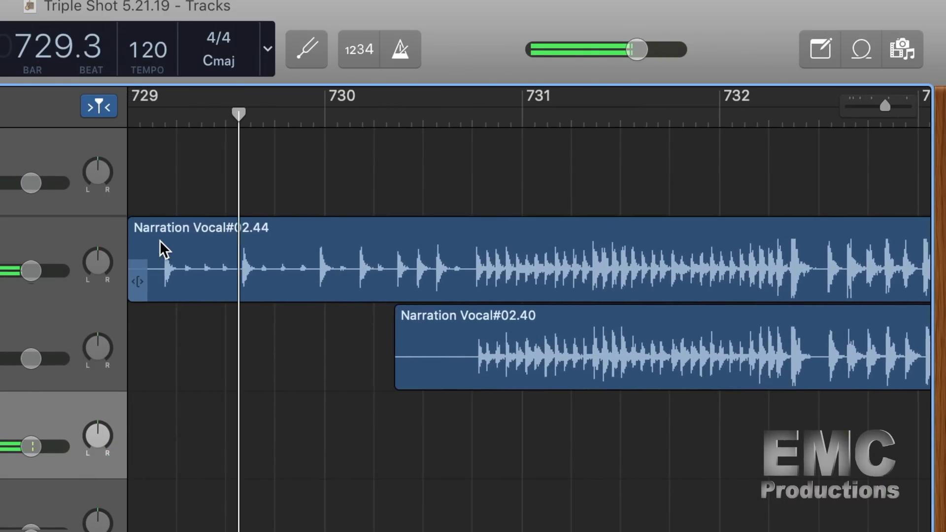
scroll(164, 251, "left", 4)
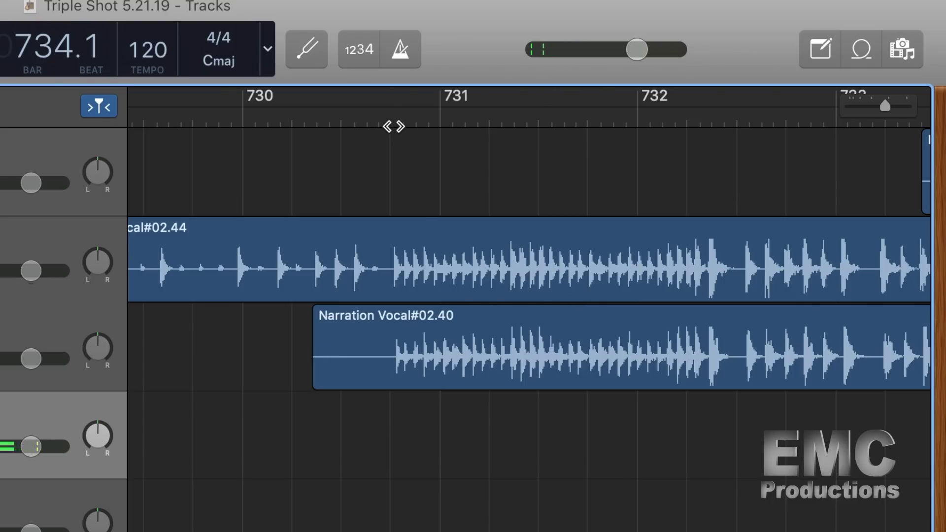
- Play the overlapping Bright Vocal and Fuzz Vocal regions from 730.4 while checking the timing of their first peaks
key("super+Right")
key("super+Right")
key("super+Right")
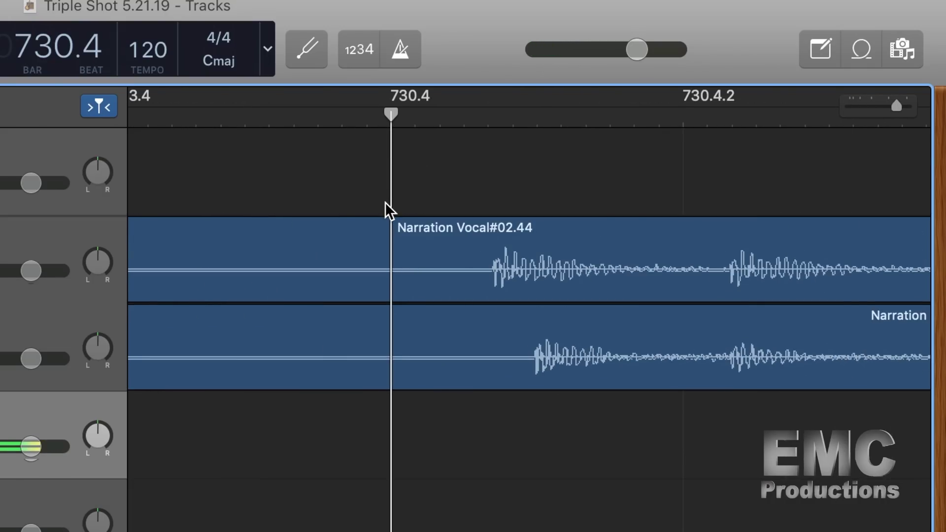
key("space")
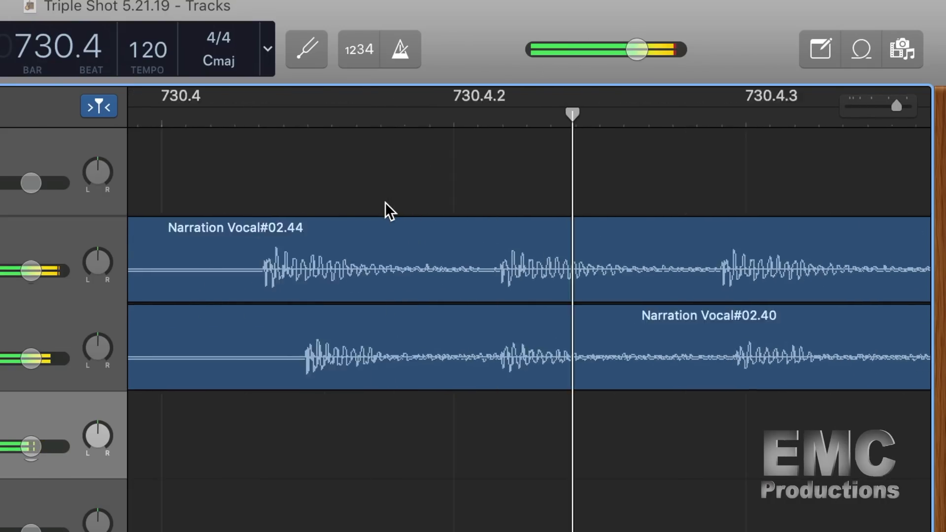
key("super+Left")
key("super+Left")
key("super+Left")
key("super+Left")
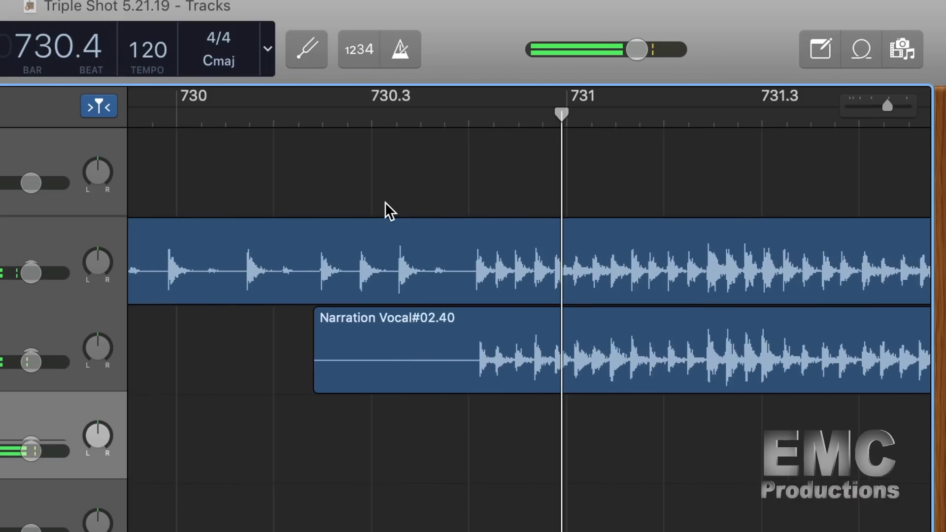
- Inspect the offset between the Bright Vocal and Fuzz Vocal waveforms from about bar 733 to 733.4
key("super+Right")
key("super+Right")
key("super+Right")
scroll(389, 211, "right", 5)
key("super+Left")
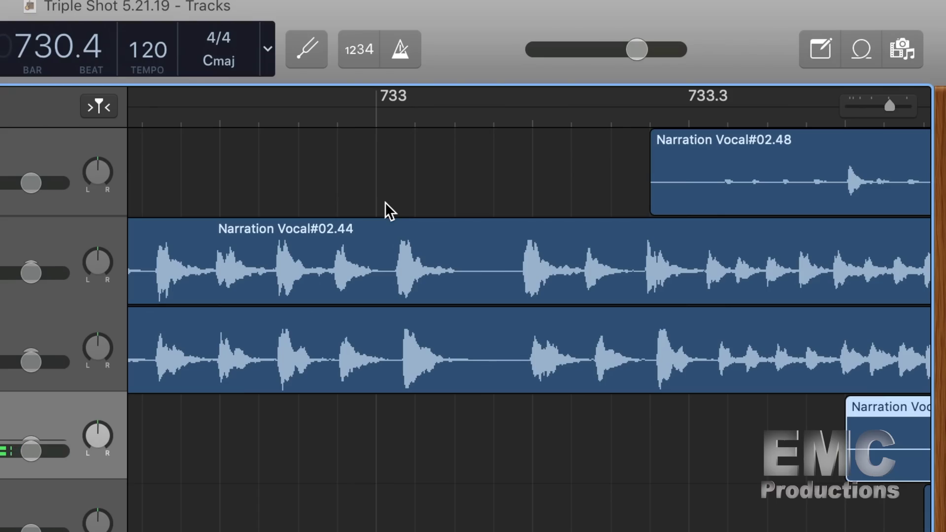
key("super+Right")
key("super+Right")
key("super+Left")
key("super+Right")
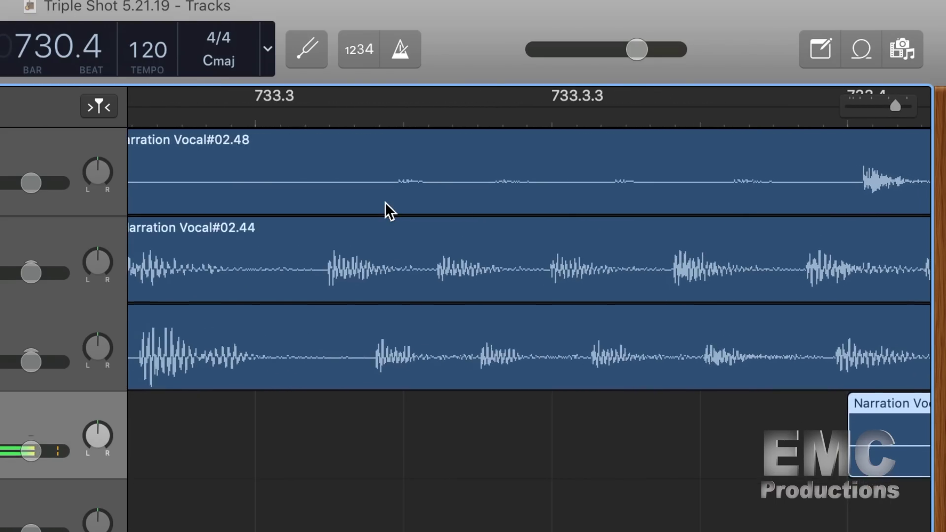
scroll(389, 210, "left", 4)
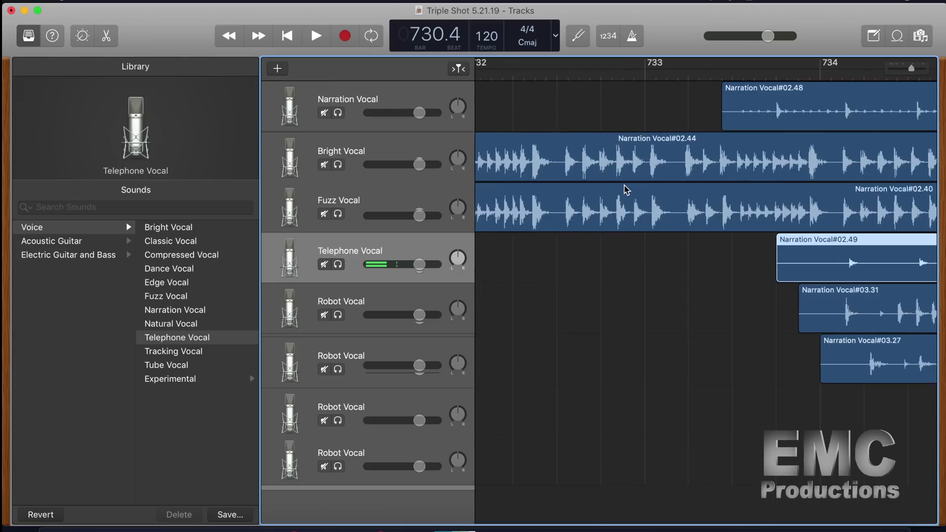
- Move the Narration Vocal#02.48 region to just after bar 734 and the Narration Vocal#02.49 region to about 734.3
key("super+Left")
key("super+Left")
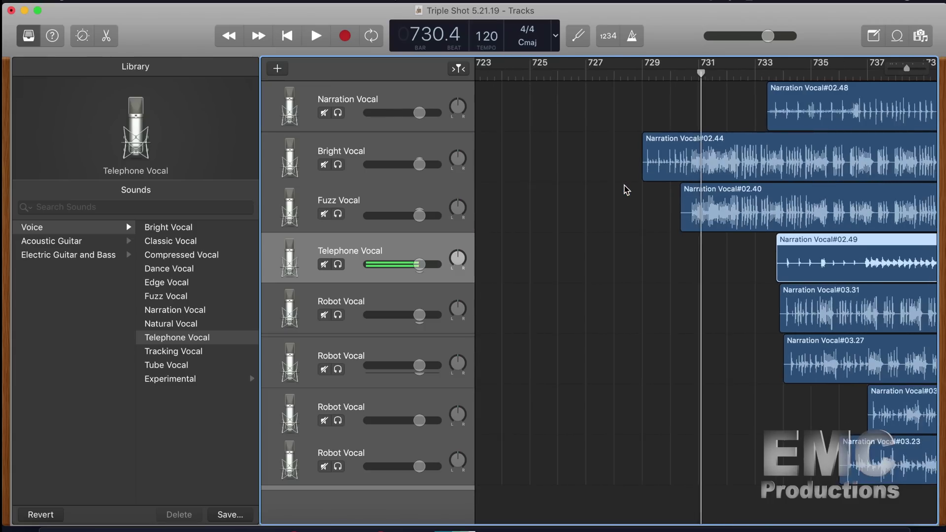
key("super+Right")
key("super+Right")
key("super+Left")
key("super+Right")
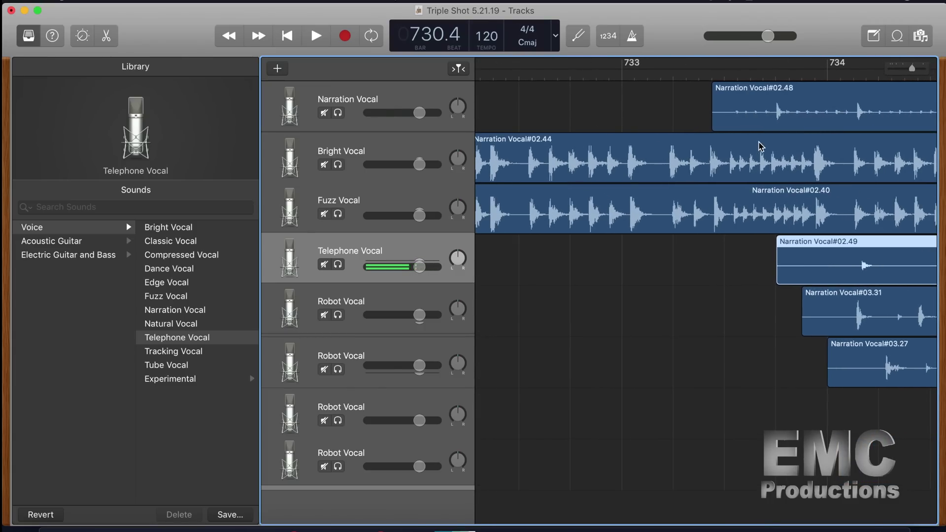
left_click(766, 123)
left_click_drag(783, 266, 873, 266)
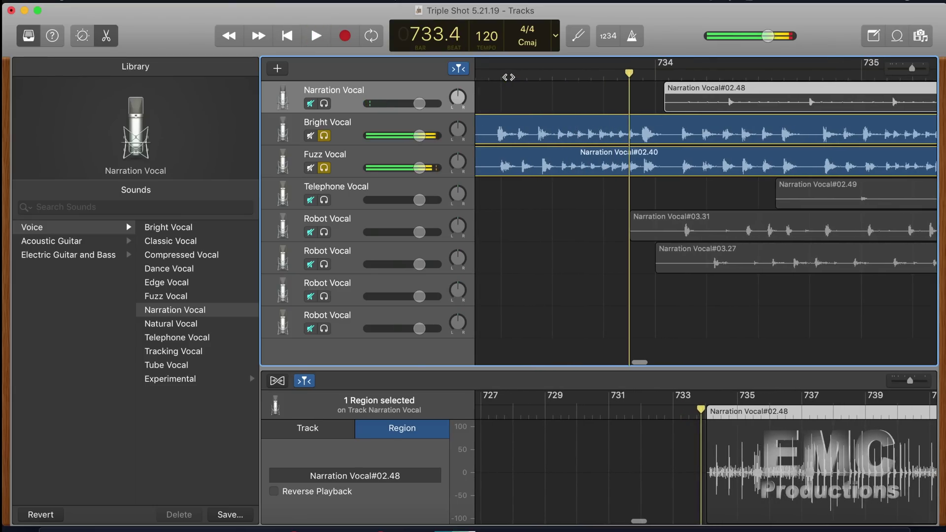
- Play the soloed Bright Vocal and Fuzz Vocal tracks from about 732.3 to 735.3
scroll(615, 173, "left", 10)
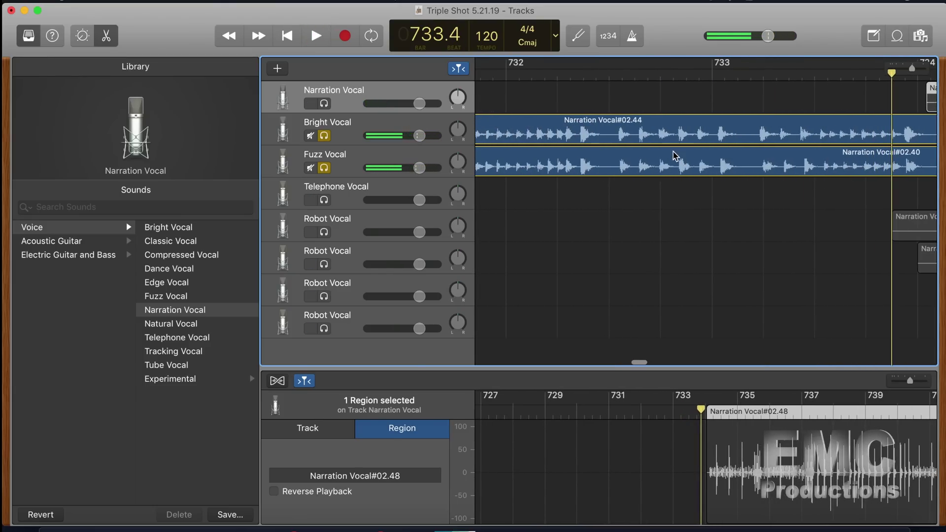
left_click(613, 80)
key("space")
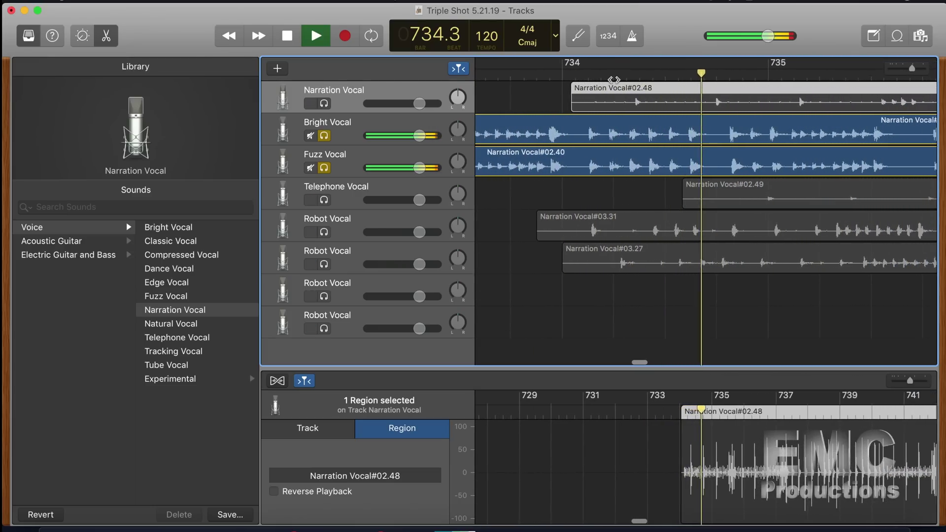
key("space")
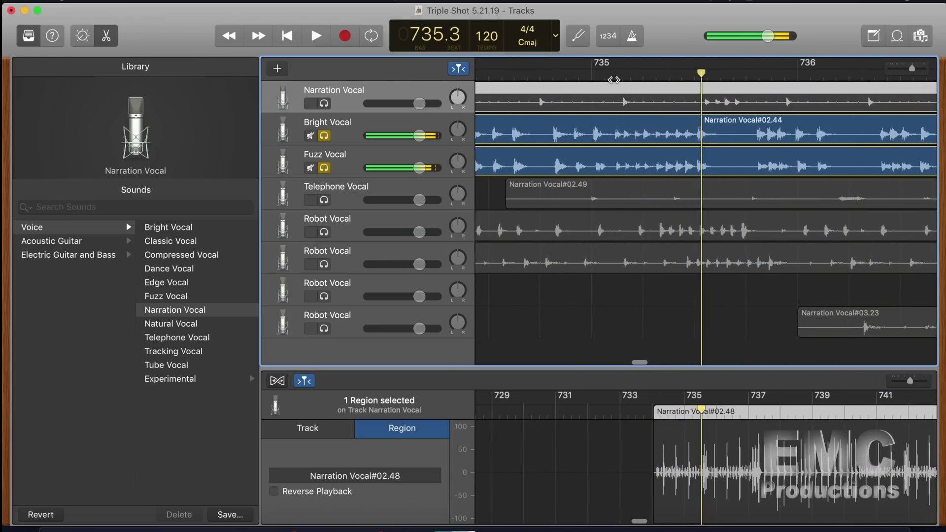
- Split the Narration Vocal#02.40 region on the Fuzz Vocal track in the quiet gap at about 734.1
key("super+z")
key("super+z")
key("super+z")
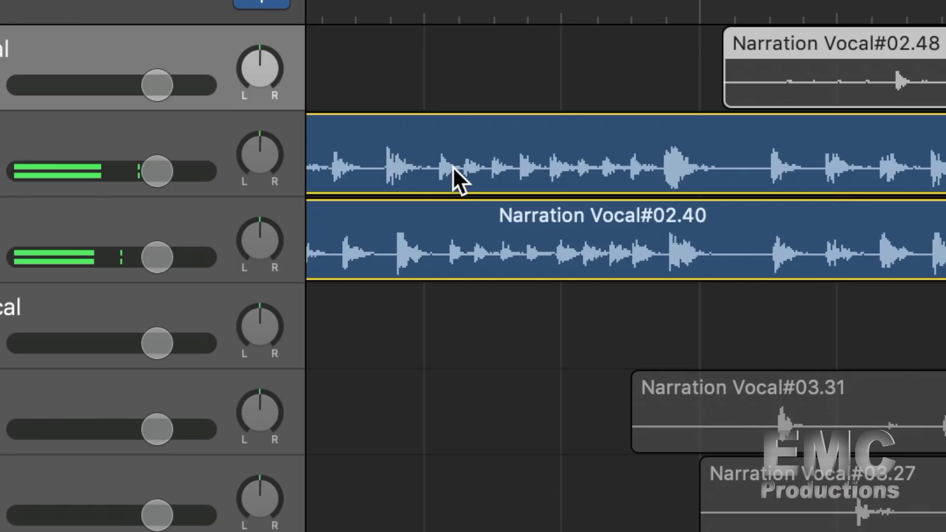
left_click(745, 9)
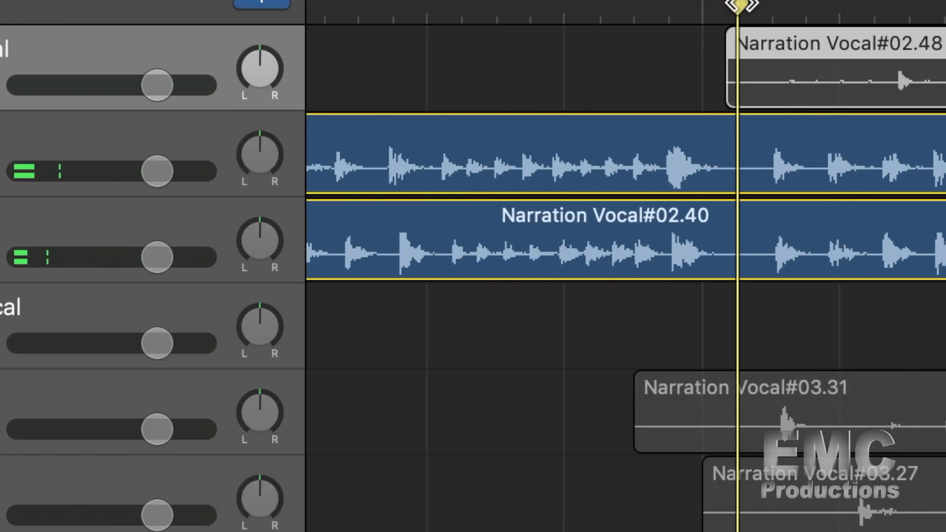
left_click(744, 272)
key("super+t")
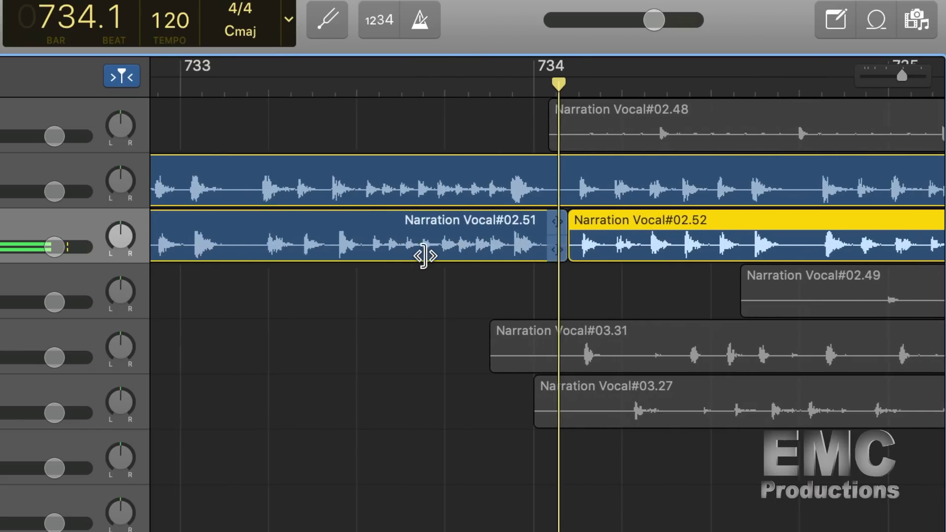
- Split the Narration Vocal#02.51 region on the Fuzz Vocal track in the quiet gap before 733.2
scroll(423, 255, "left", 3)
left_click_drag(307, 93, 325, 94)
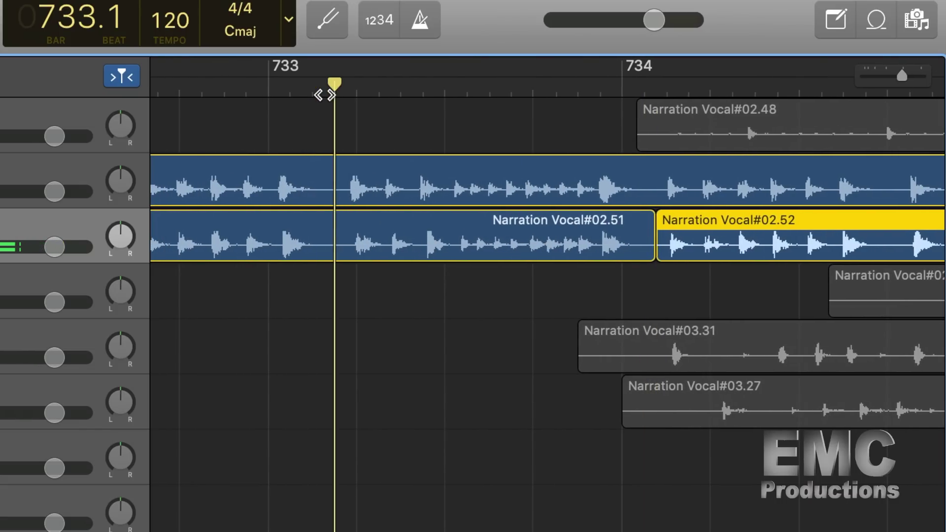
key("space")
left_click(341, 238)
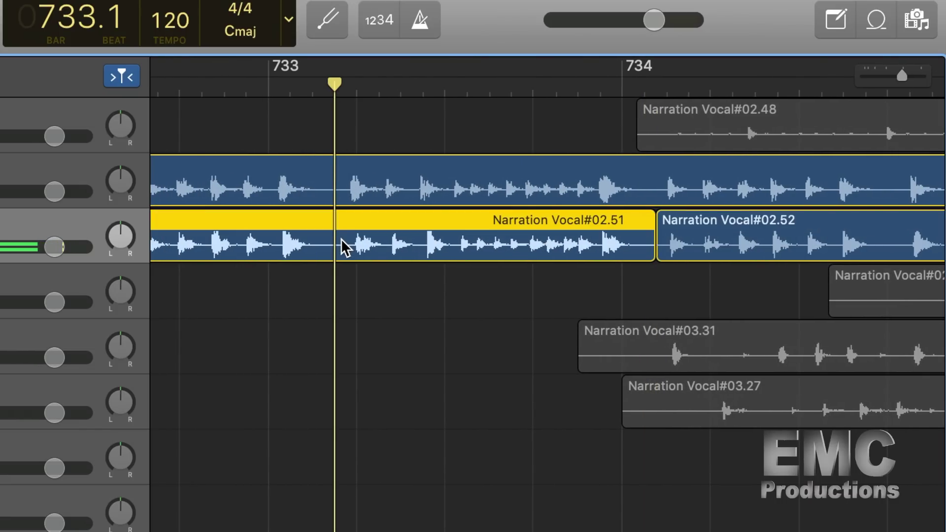
key("super+t")
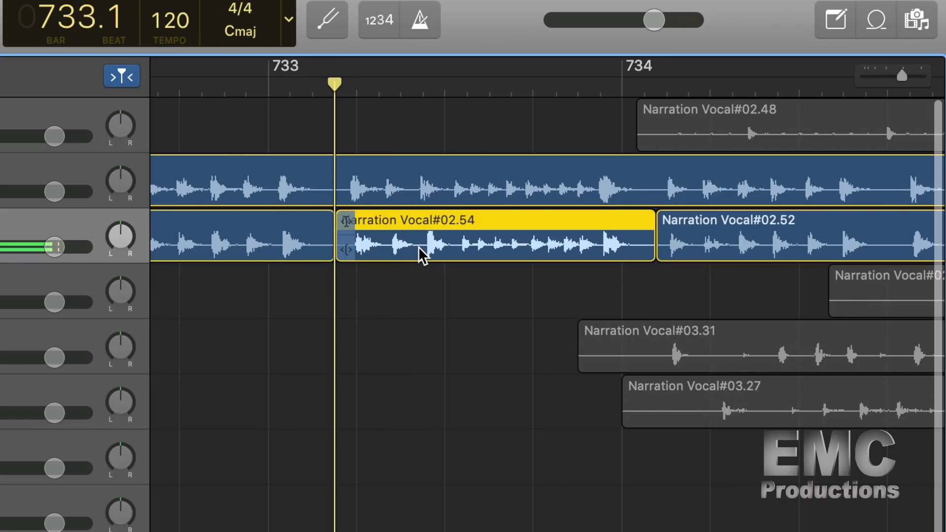
- Examine the offset between the Bright Vocal and Fuzz Vocal waveform peaks from 733.2 to 733.4
key("super+Right")
key("super+Right")
key("super+Right")
scroll(560, 326, "right", 10)
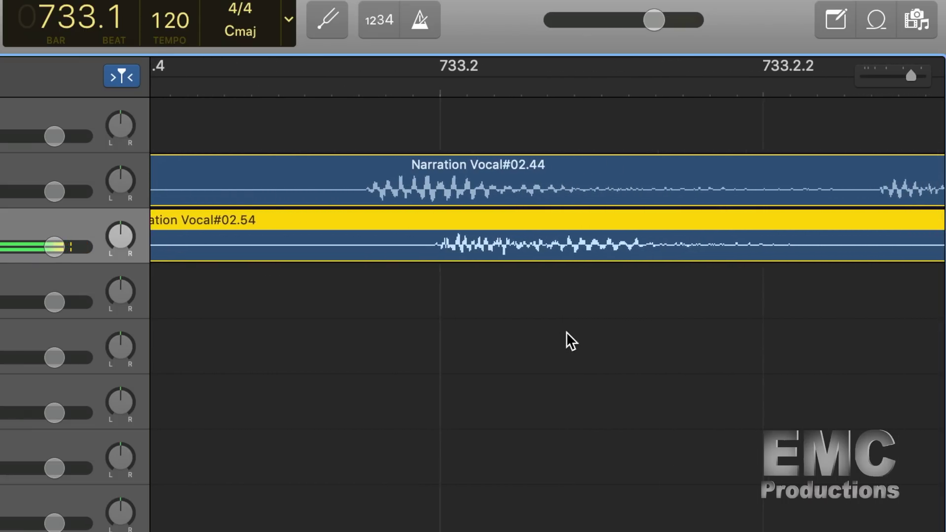
scroll(562, 331, "right", 10)
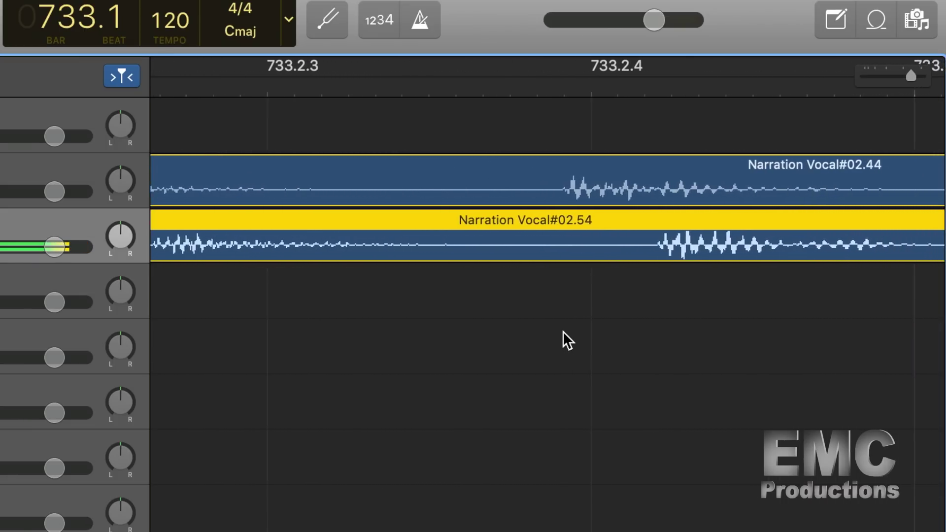
scroll(562, 331, "right", 10)
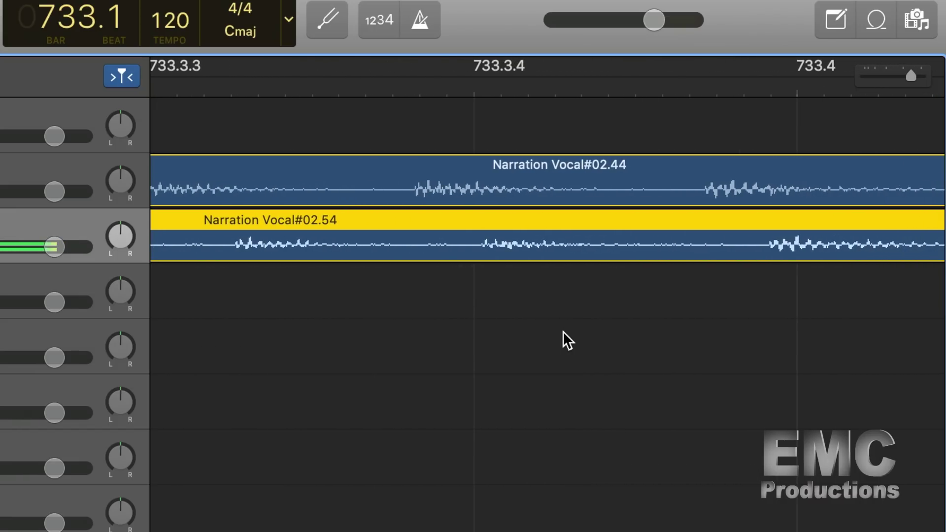
scroll(563, 331, "left", 15)
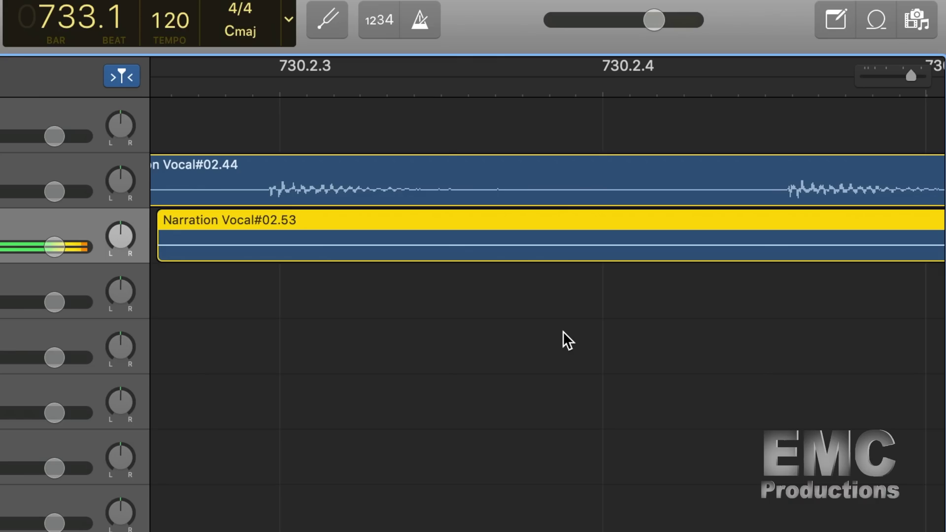
- Move the Narration Vocal#02.54 region slightly earlier so its first peak lines up with the Bright Vocal peak just before 733.2
key("super+Left")
key("super+Left")
key("super+Left")
key("super+Left")
key("super+Left")
key("super+Left")
key("super+Left")
key("super+Left")
key("super+Right")
scroll(563, 331, "right", 10)
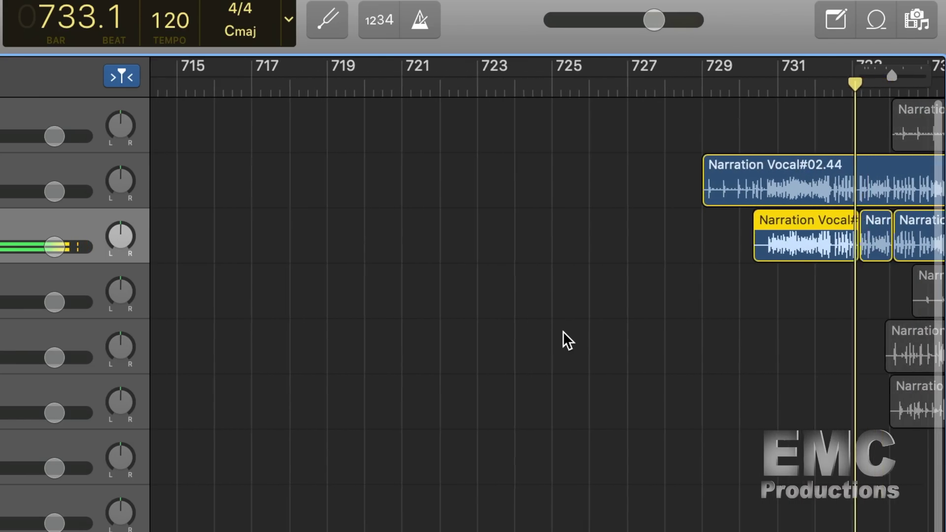
double_click(559, 224)
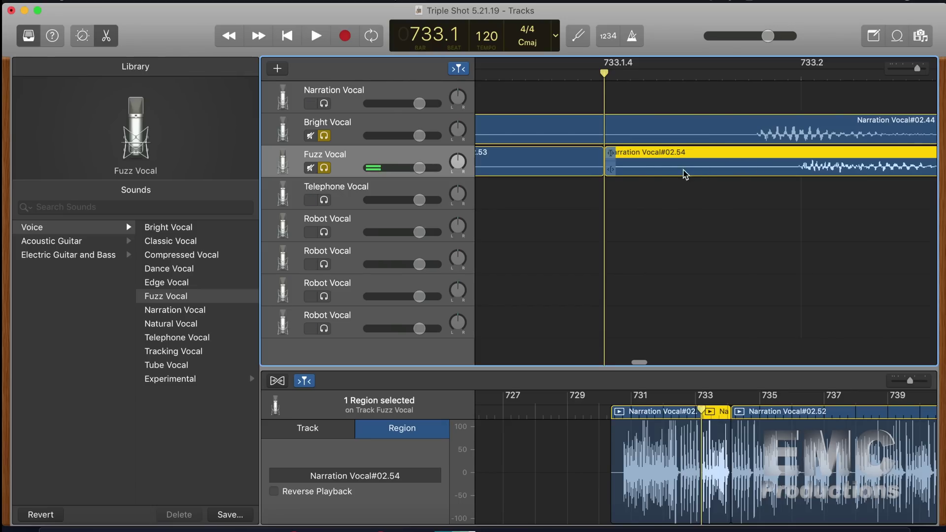
left_click_drag(799, 171, 768, 172)
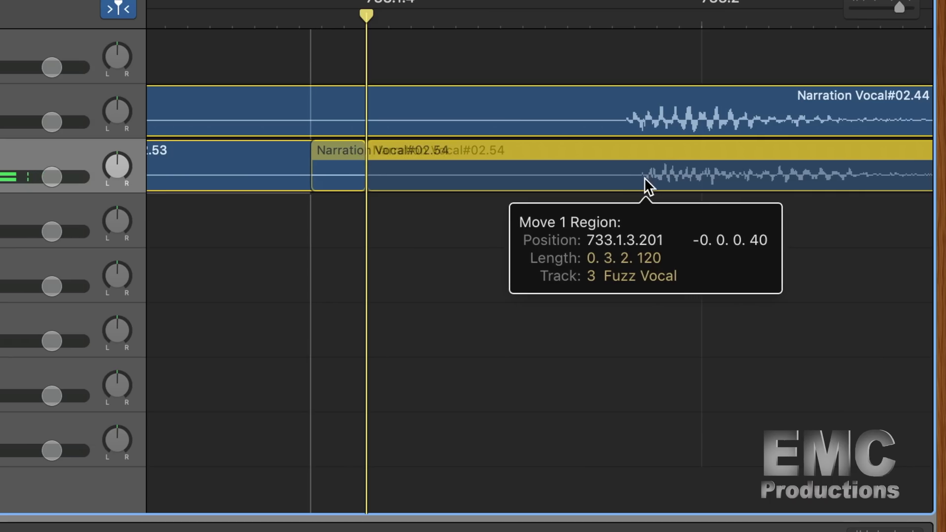
left_click_drag(644, 178, 633, 180)
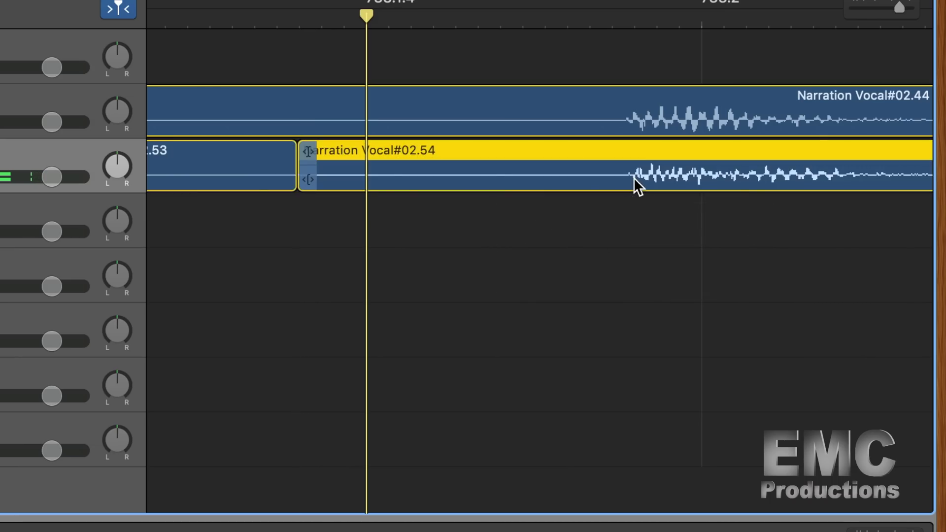
- Check the shifted Fuzz Vocal peaks against Bright Vocal and play both tracks from about 733.1 to 734.1
scroll(616, 288, "right", 1)
key("space")
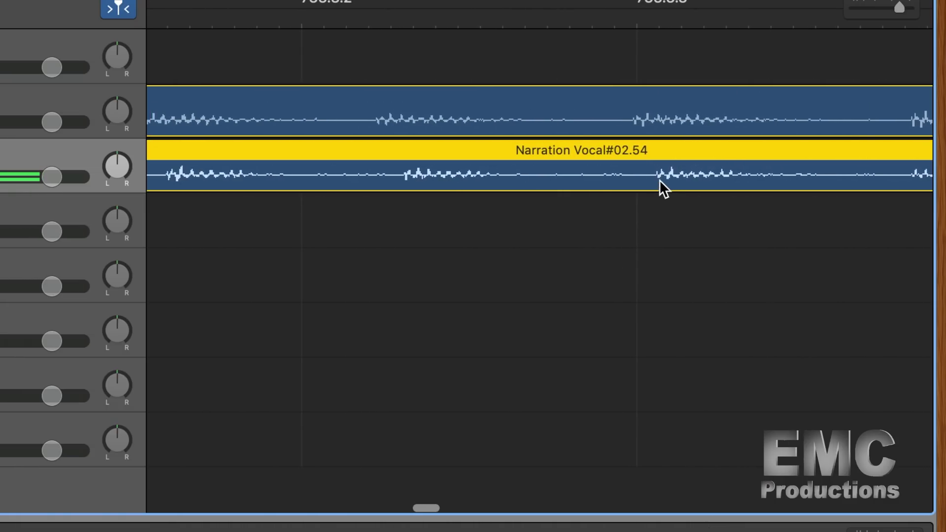
left_click_drag(657, 178, 604, 176)
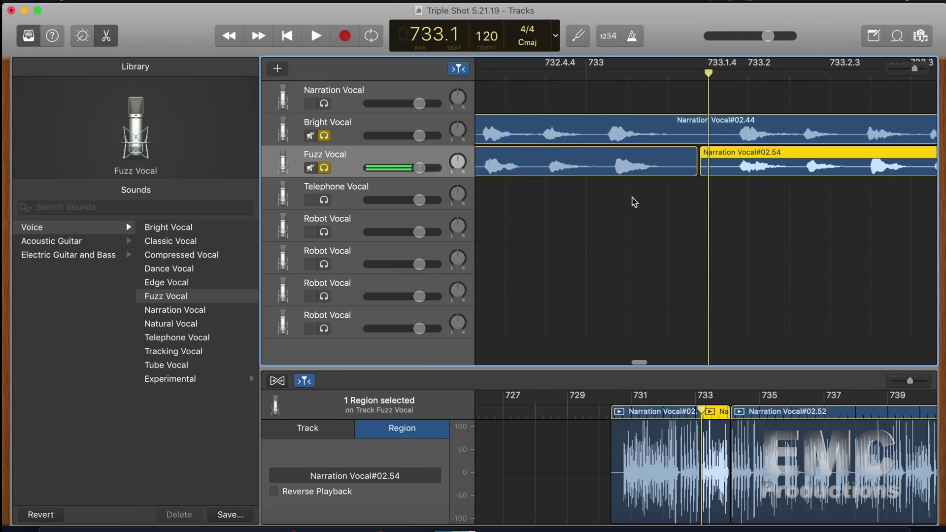
key("space")
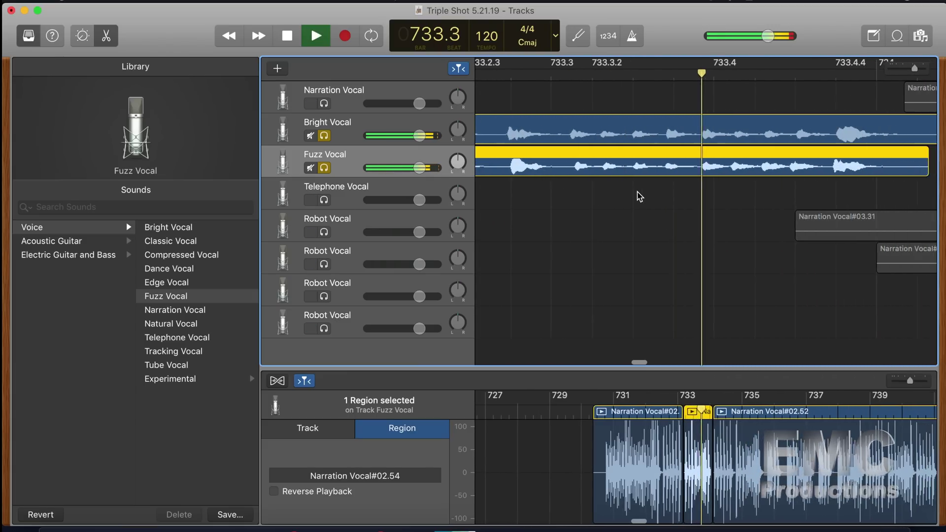
key("space")
- Nudge the Narration Vocal#02.54 region later to 733.1.3.210 and play both soloed tracks through to 734.1
scroll(579, 169, "left", 5)
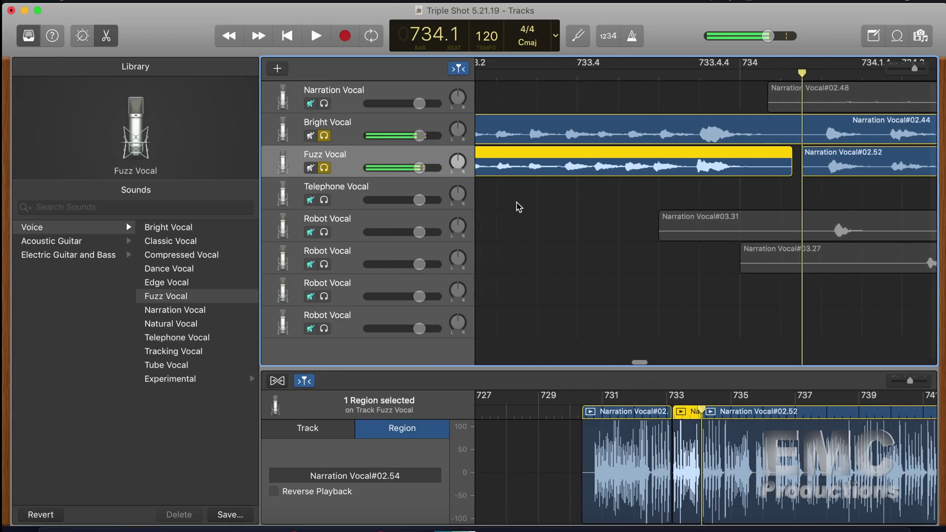
left_click(569, 170)
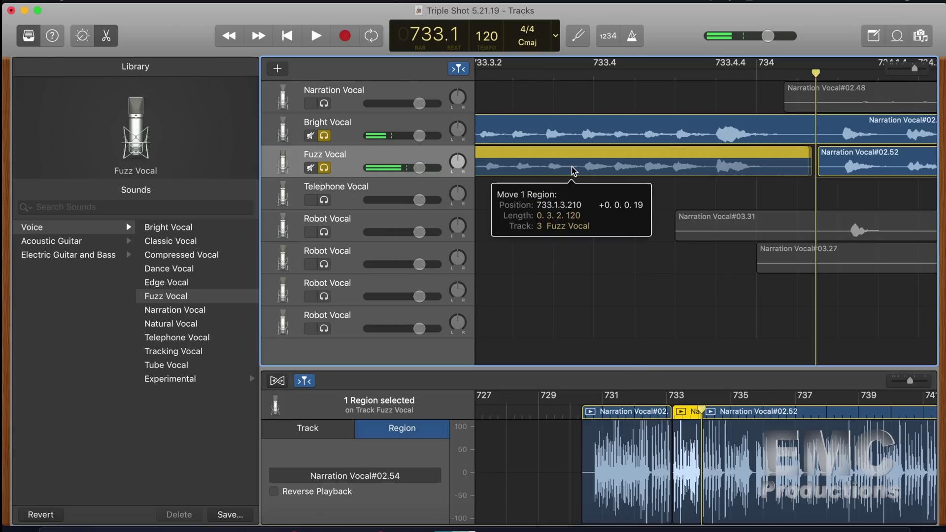
scroll(557, 202, "left", 6)
scroll(558, 203, "left", 6)
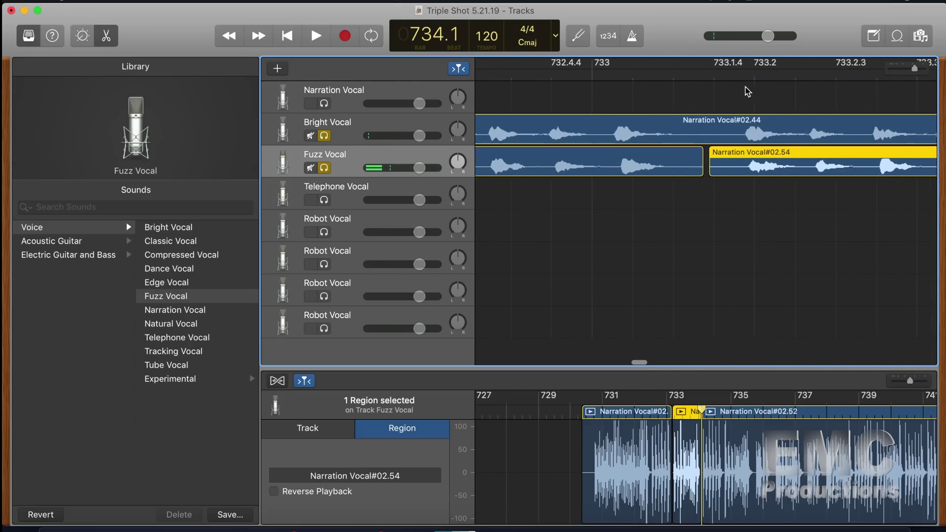
key("space")
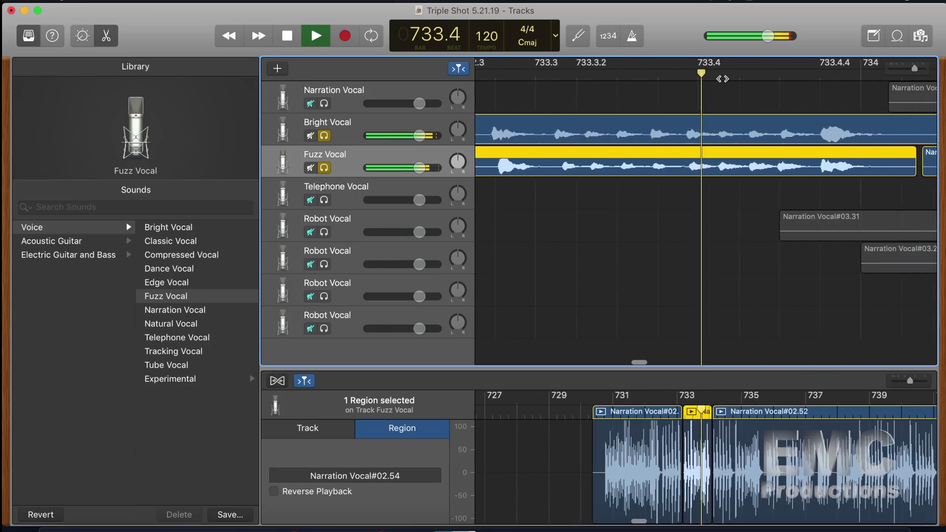
key("space")
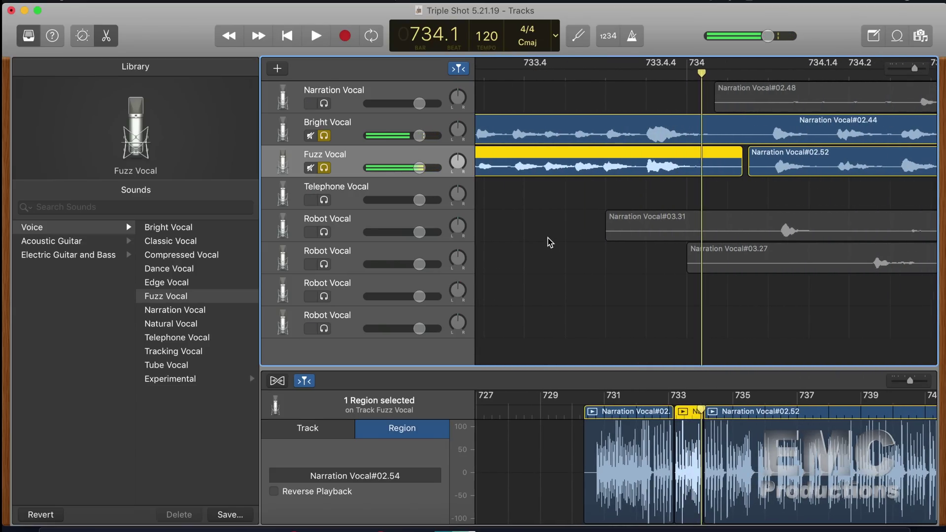
- Extend both ends of the Narration Vocal#02.54 region to close the gaps to the neighbouring Fuzz Vocal regions
left_click_drag(739, 165, 744, 166)
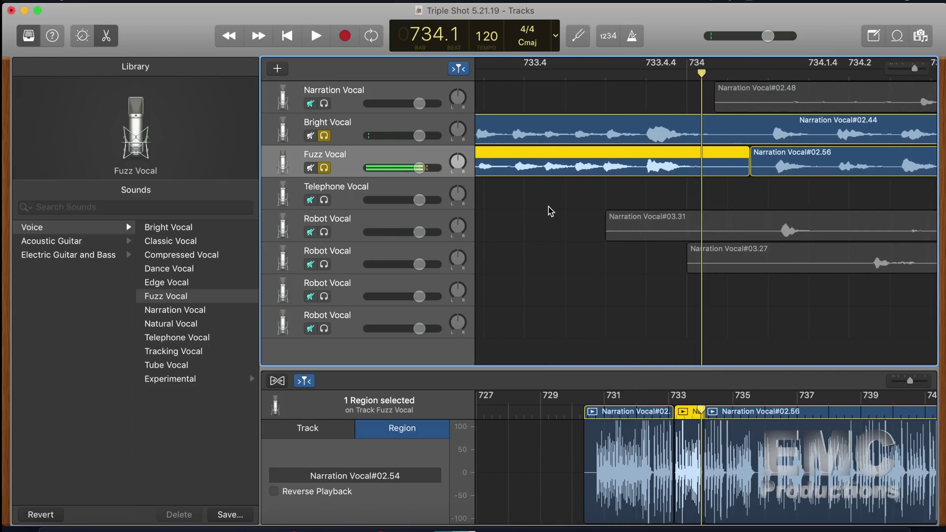
scroll(550, 210, "left", 5)
scroll(549, 210, "left", 2)
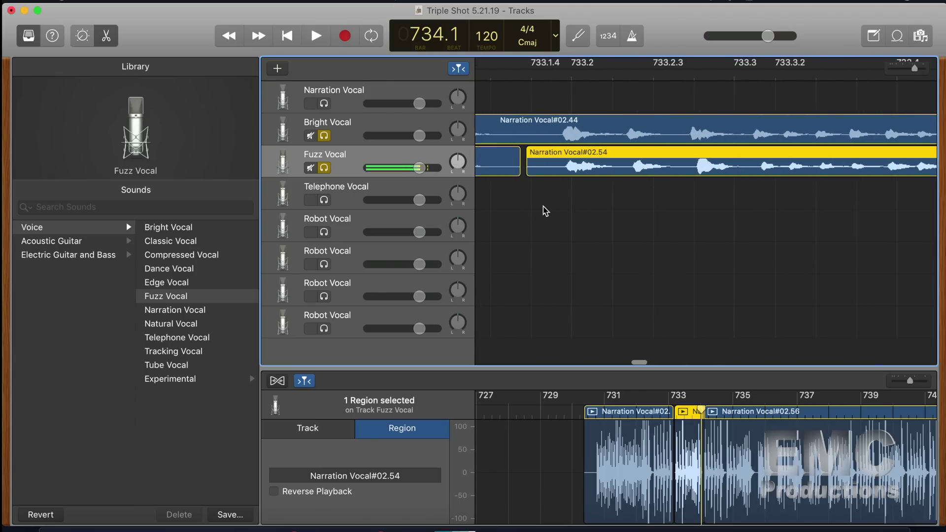
left_click_drag(531, 168, 518, 168)
- Review the Bright Vocal and Fuzz Vocal peaks after bar 734 and play both tracks through to about 740.3
scroll(589, 223, "right", 5)
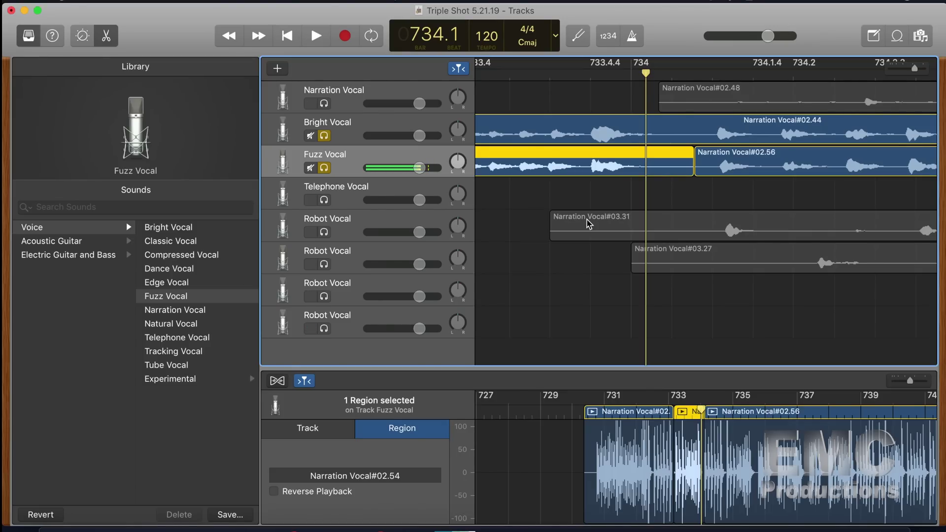
scroll(589, 237, "right", 3)
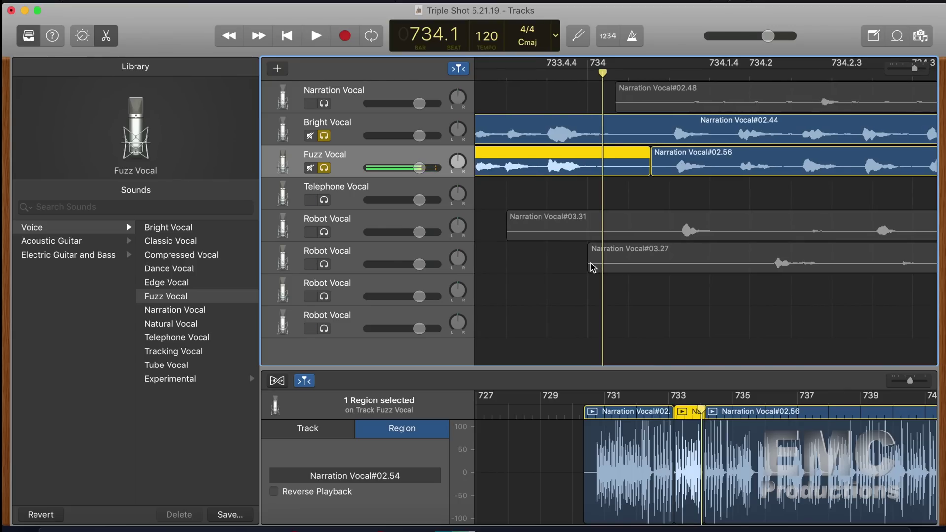
scroll(593, 268, "right", 1)
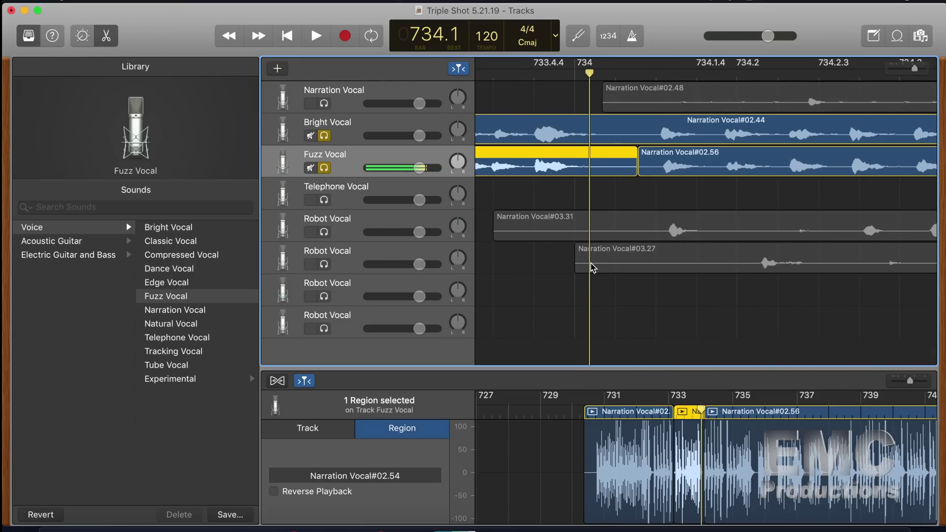
scroll(590, 263, "right", 3)
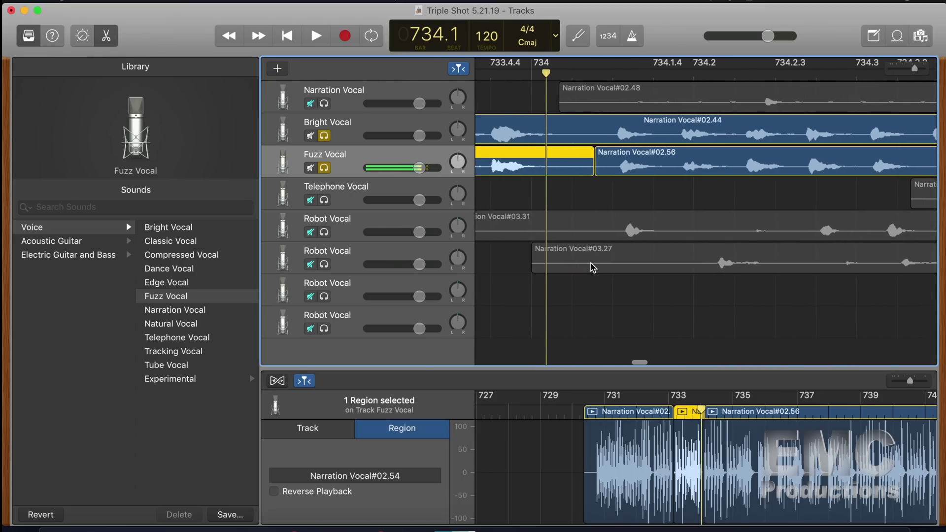
scroll(600, 303, "right", 2)
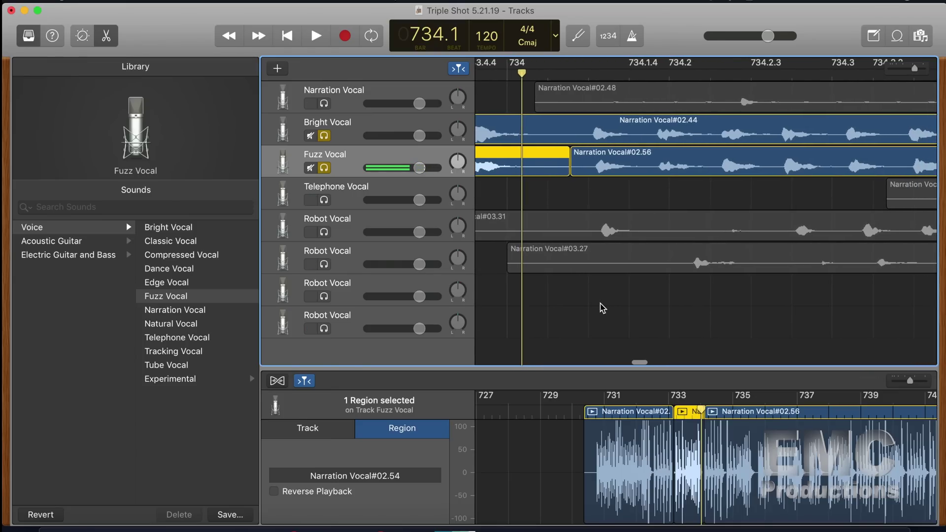
scroll(600, 303, "left", 10)
scroll(602, 307, "right", 4)
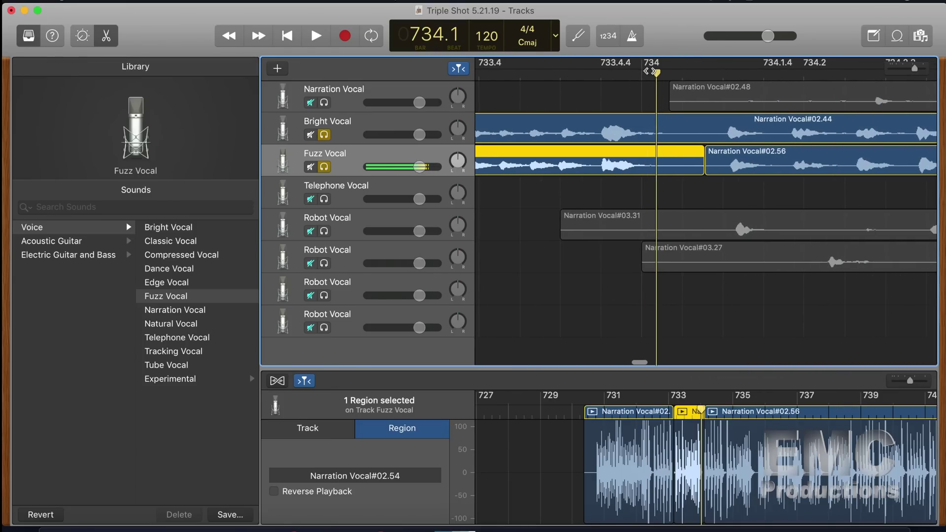
key("space")
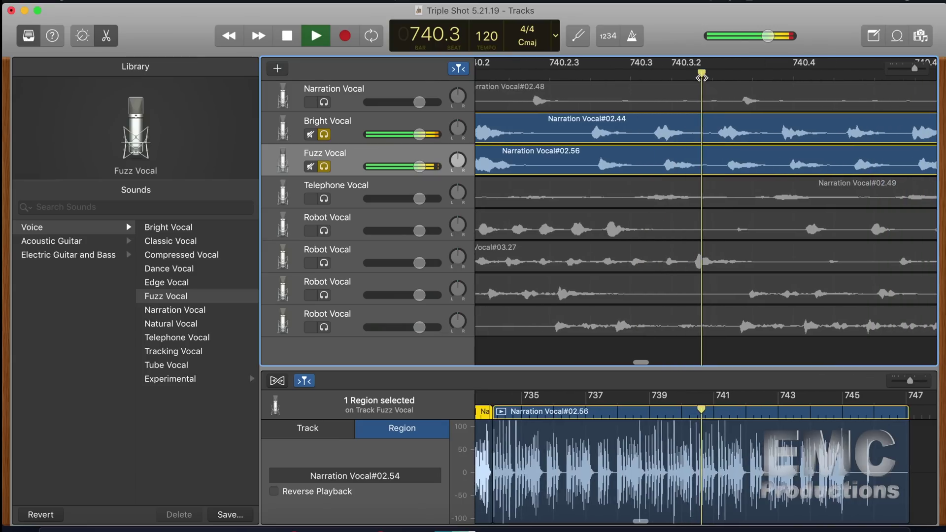
key("space")
- Split the Fuzz Vocal region near 740.1 and just after 740.2.3, and move the middle piece slightly earlier to match the Bright Vocal peaks
scroll(661, 131, "left", 6)
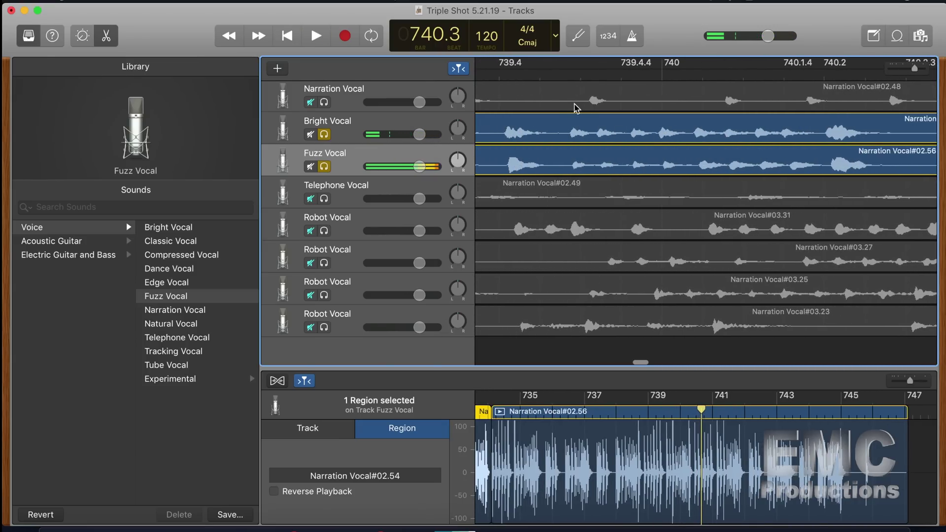
left_click(570, 75)
scroll(548, 124, "left", 4)
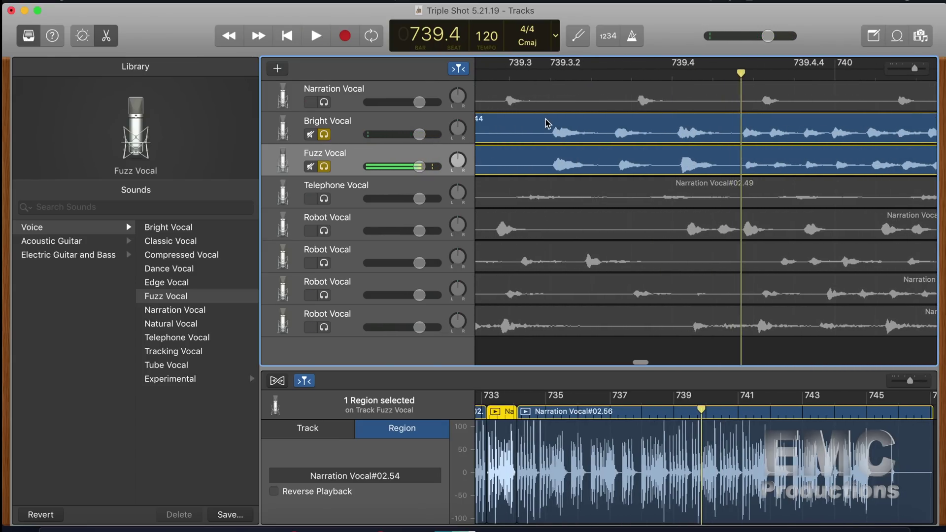
scroll(526, 123, "right", 3)
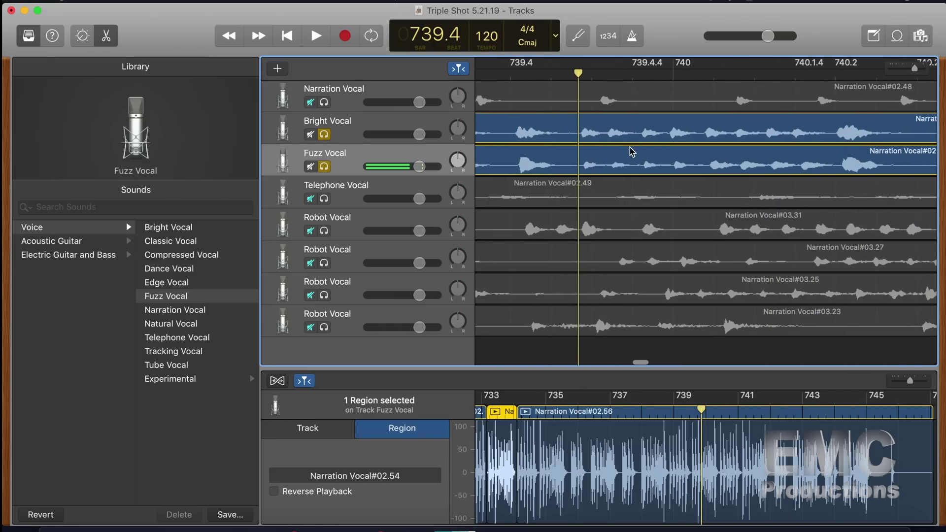
key("cmd+t")
left_click_drag(710, 169, 704, 169)
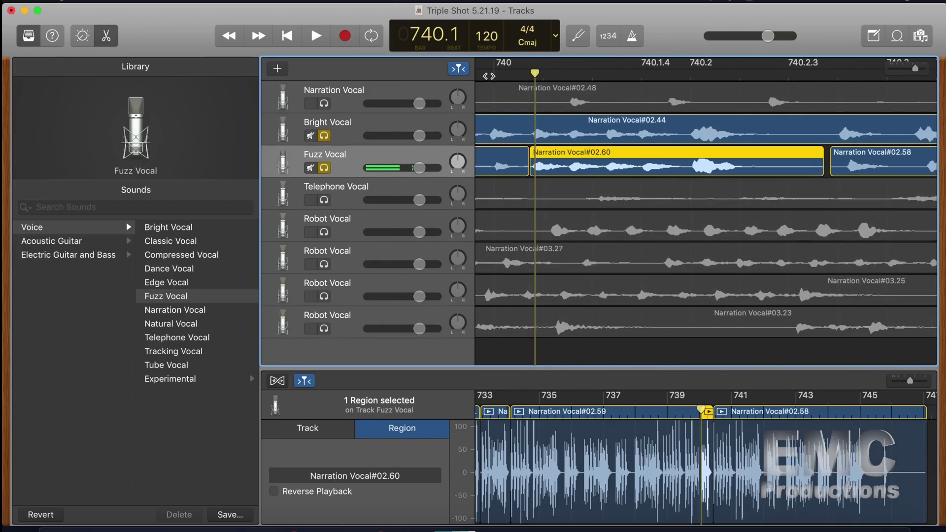
- Split the Fuzz Vocal piece at 740.2, shift the split-off part to match the Bright Vocal peak, and play through to 745.4
key("space")
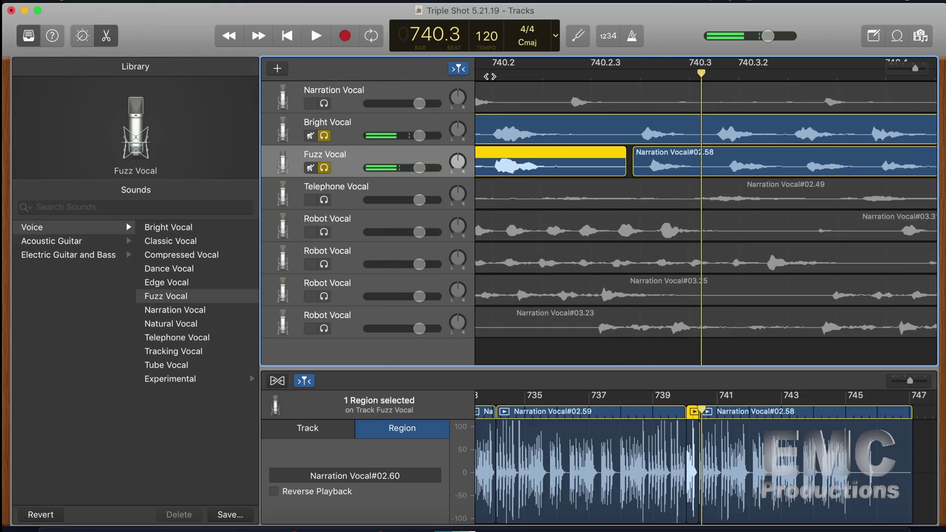
key("space")
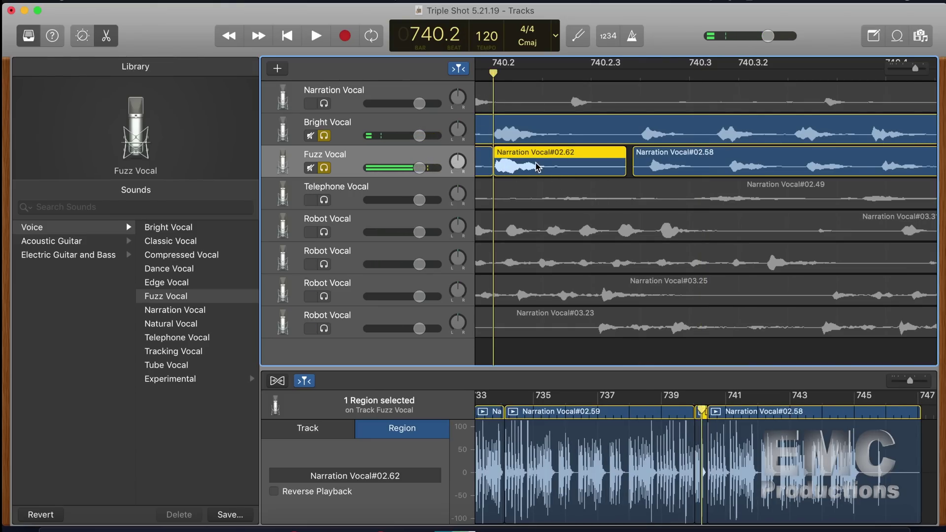
left_click_drag(537, 166, 515, 176)
key("space")
key("space")
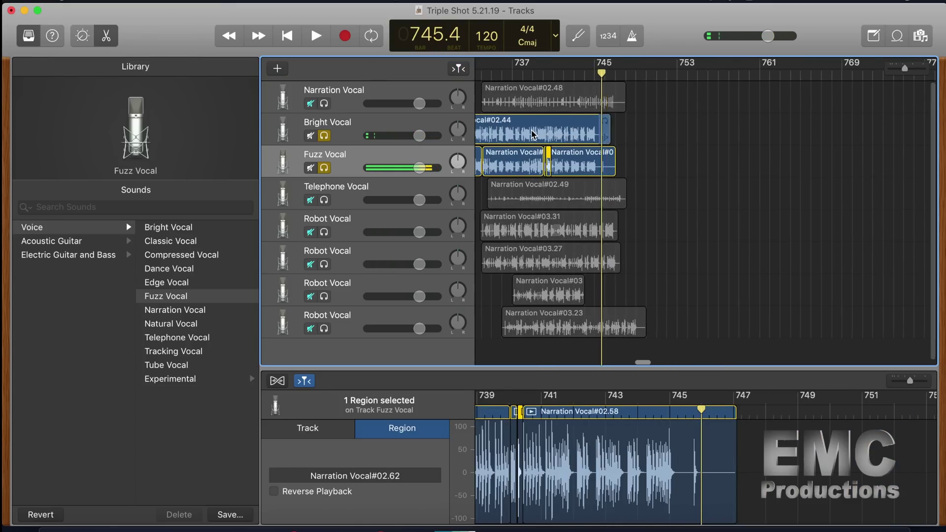
- Move the Narration Vocal#02.48 region on the Narration Vocal track earlier so it starts at bar 733
scroll(532, 133, "left", 5)
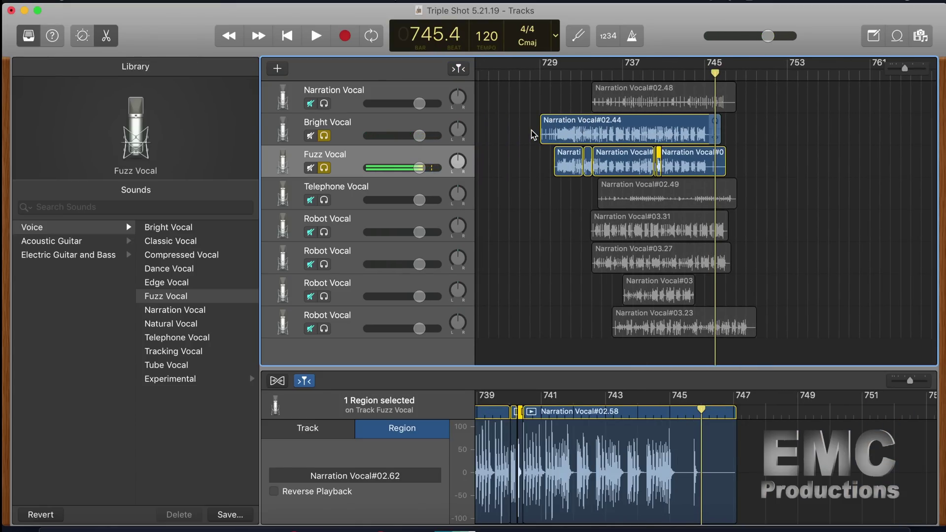
scroll(532, 133, "up", 5)
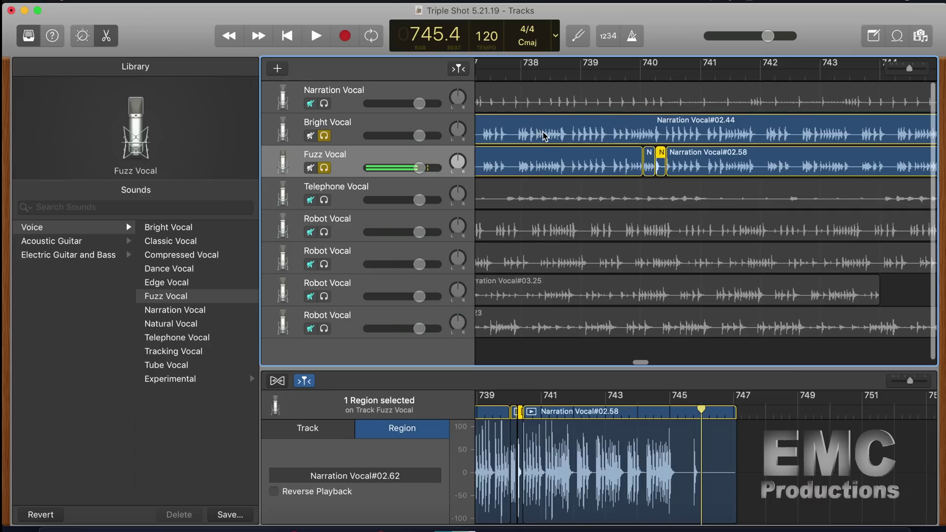
scroll(544, 135, "left", 15)
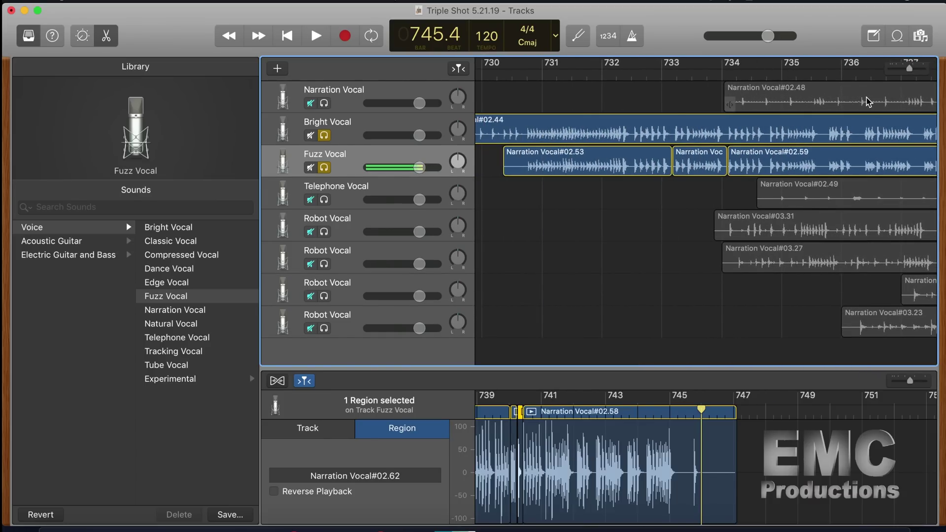
left_click_drag(869, 101, 662, 106)
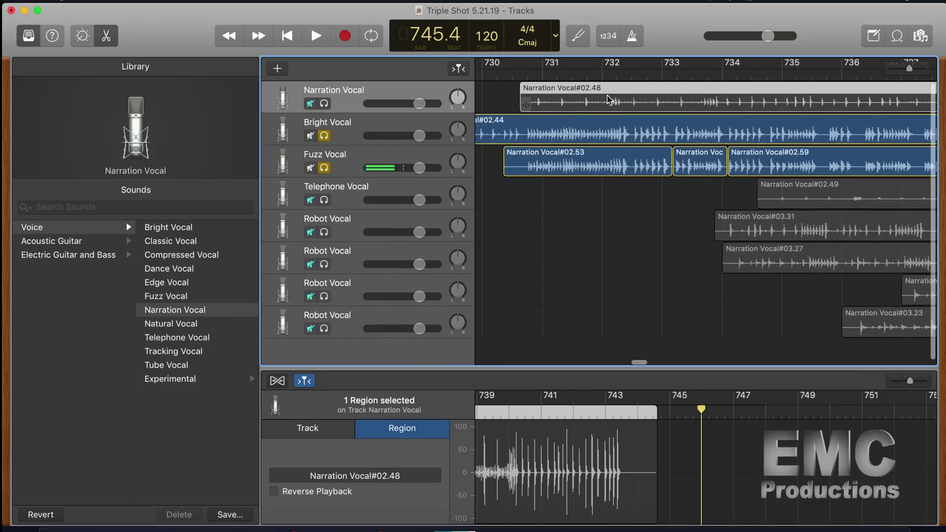
left_click_drag(569, 107, 692, 102)
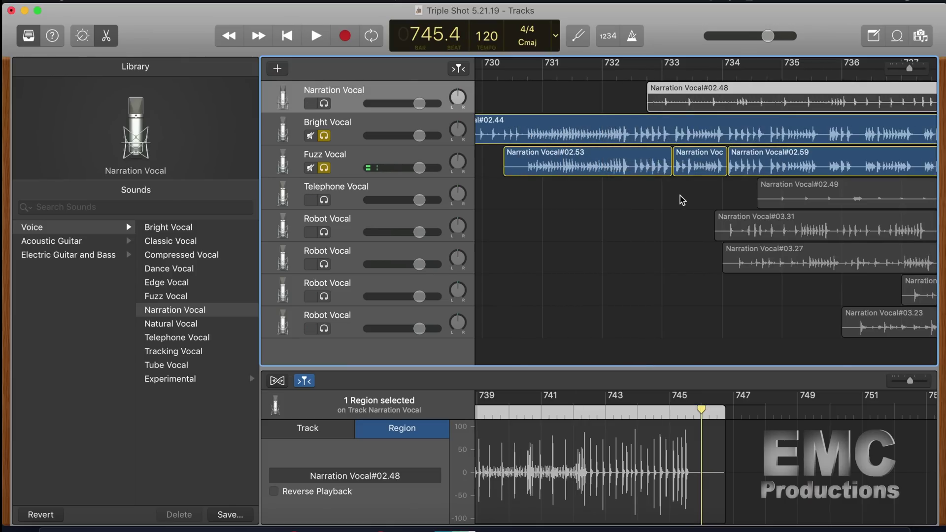
scroll(679, 202, "right", 5)
right_click(679, 207)
left_click(565, 209)
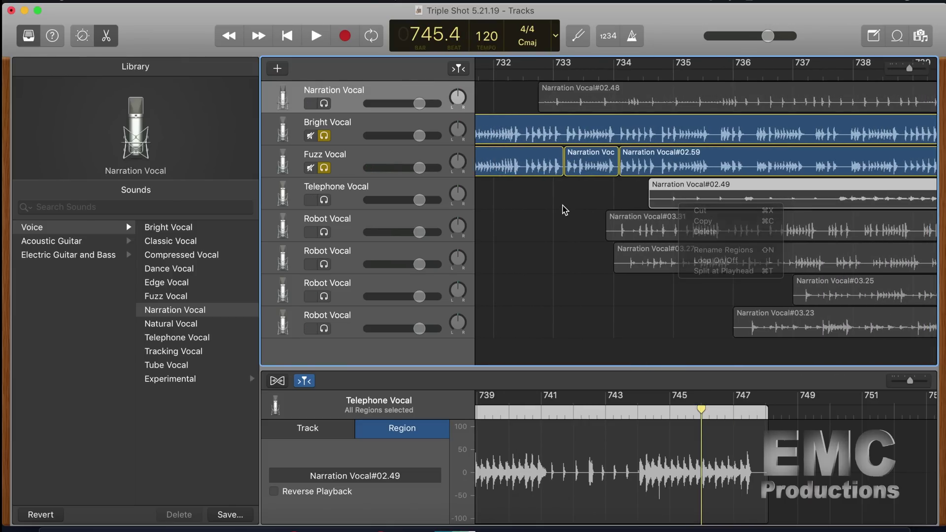
left_click_drag(586, 100, 611, 101)
scroll(577, 217, "left", 5)
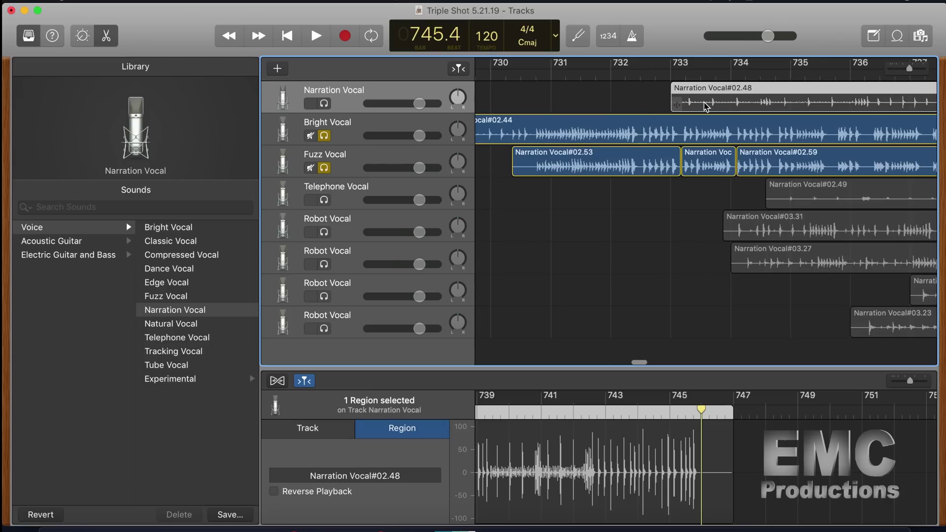
- Solo the Narration Vocal track and play the three soloed tracks from just before bar 732
left_click(323, 104)
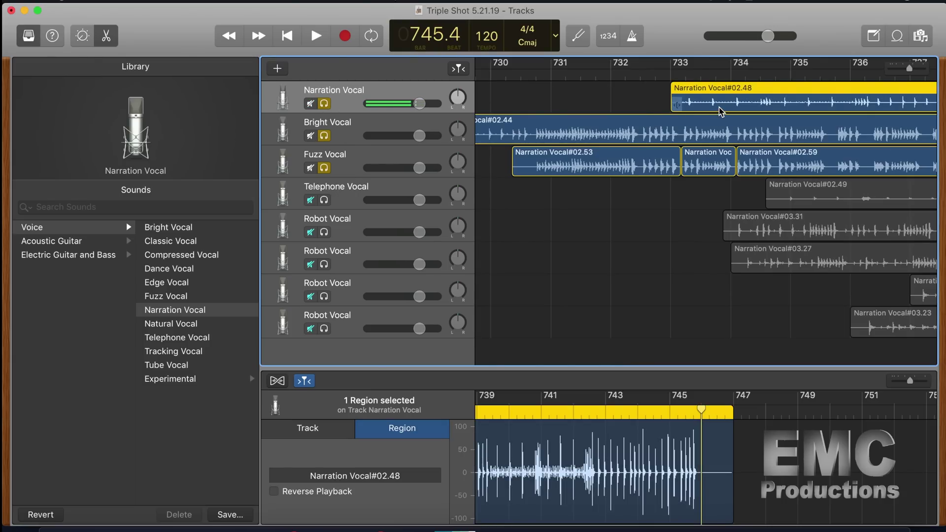
left_click(615, 78)
key("space")
key("space")
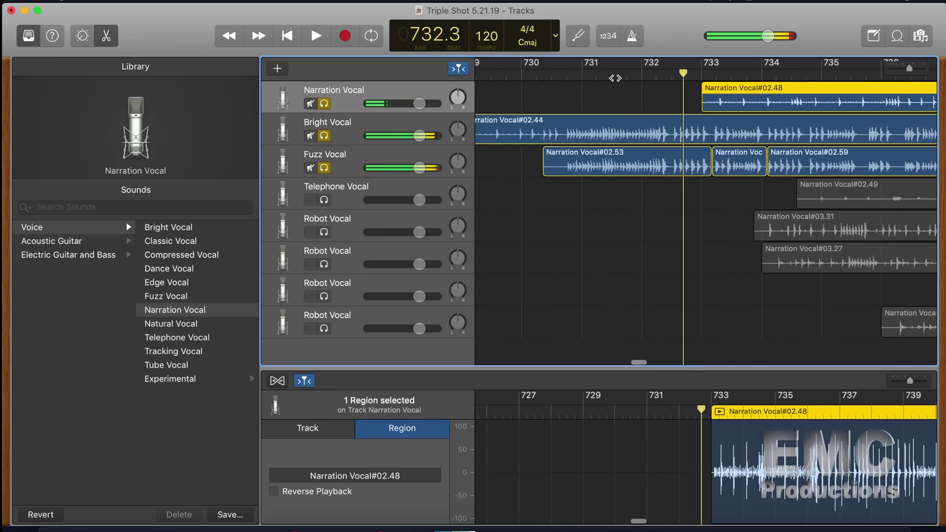
- Nudge the Narration Vocal#02.48 region earlier to meet the Bright Vocal peak after 733.2, and play through to 737.4
key("super+Right")
key("super+Right")
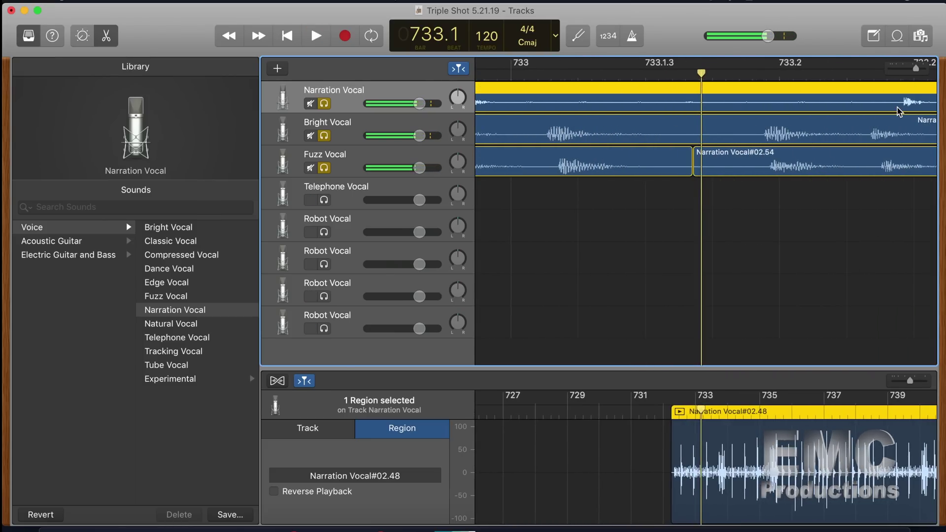
left_click_drag(897, 111, 867, 109)
key("space")
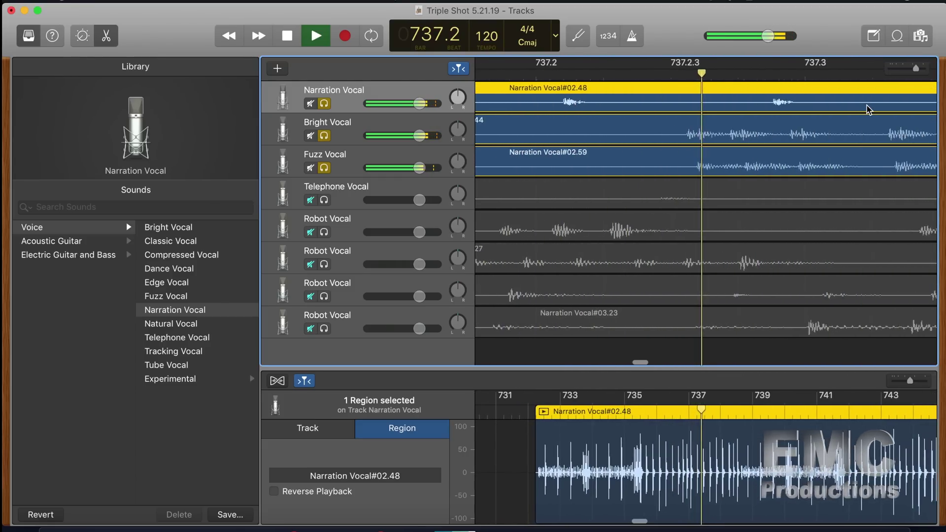
key("space")
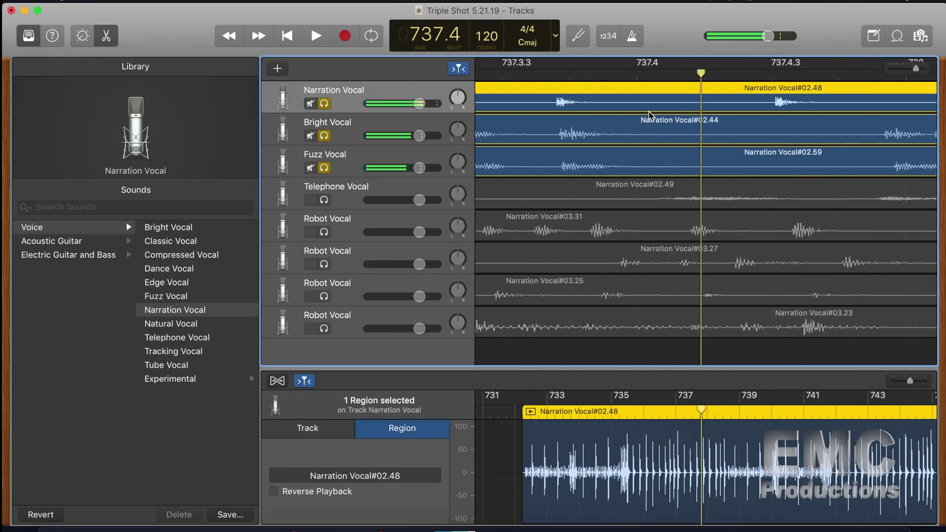
- Nudge the Narration Vocal#02.48 region slightly later to 732.1.4.143 and play the three soloed tracks through to 745.2
scroll(651, 116, "up", 5)
scroll(651, 117, "down", 4)
scroll(651, 116, "left", 3)
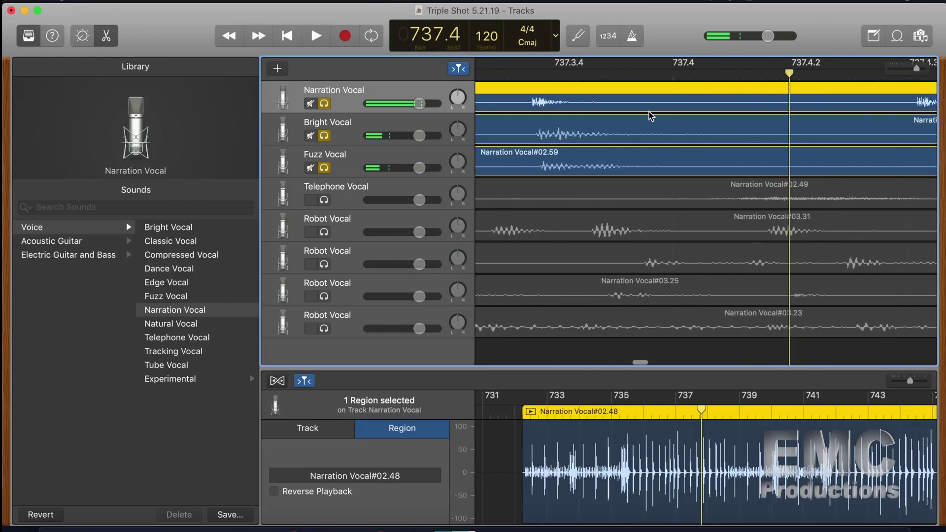
scroll(652, 116, "left", 2)
left_click_drag(591, 108, 596, 103)
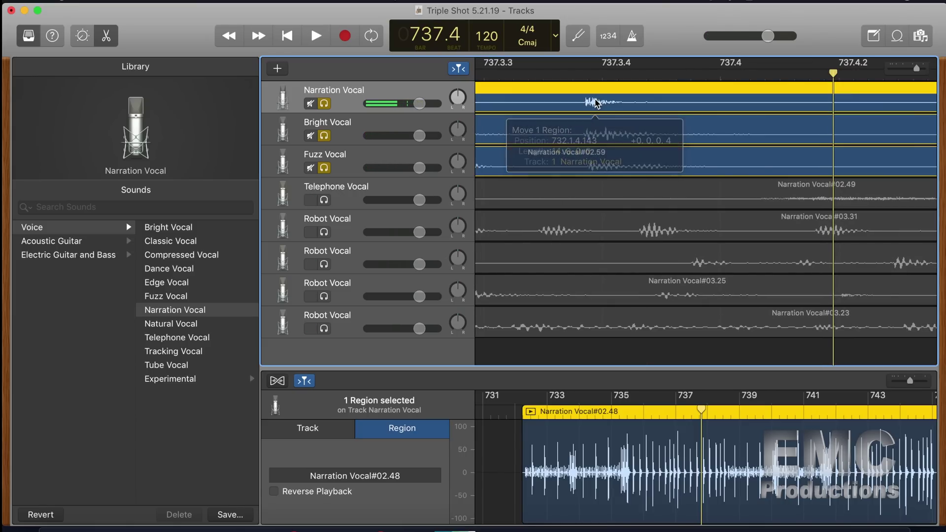
key("space")
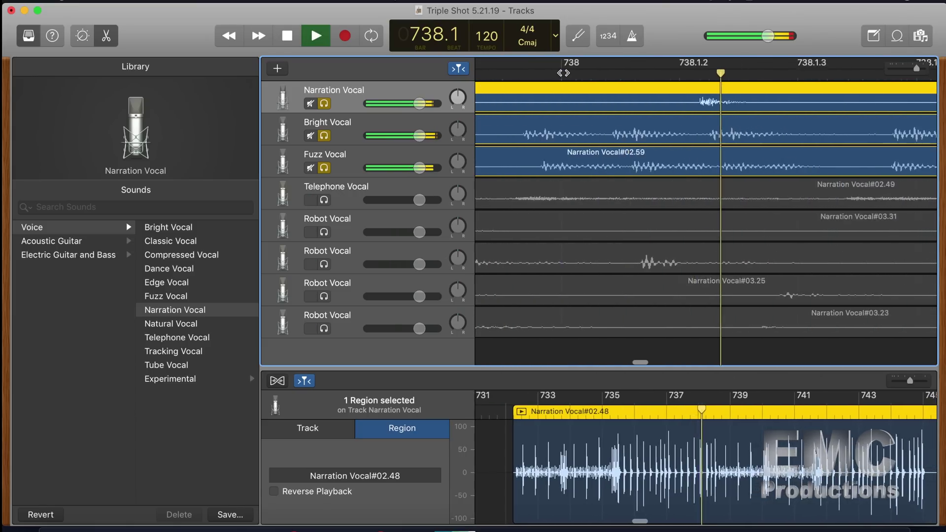
key("space")
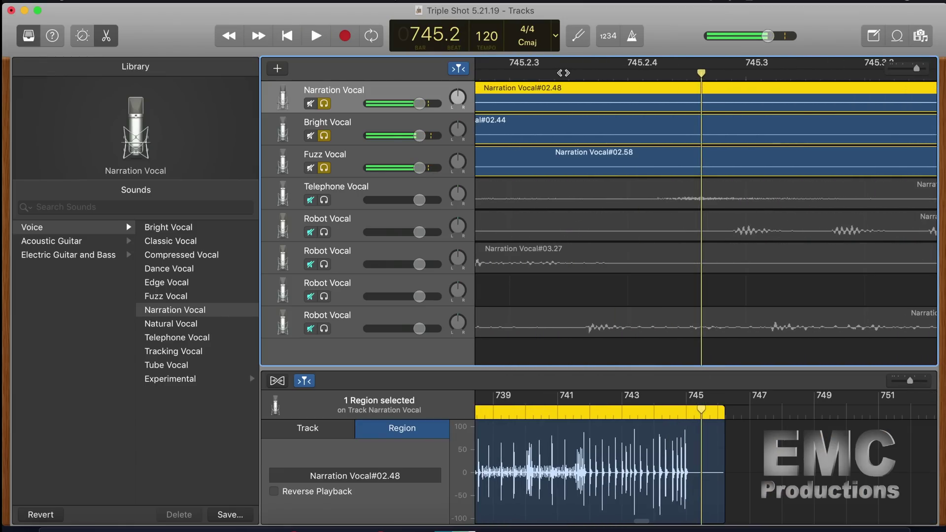
- Place the playhead at 736.2 and lower the Bright Vocal and Fuzz Vocal track volumes to about -2 dB
scroll(747, 199, "down", 10)
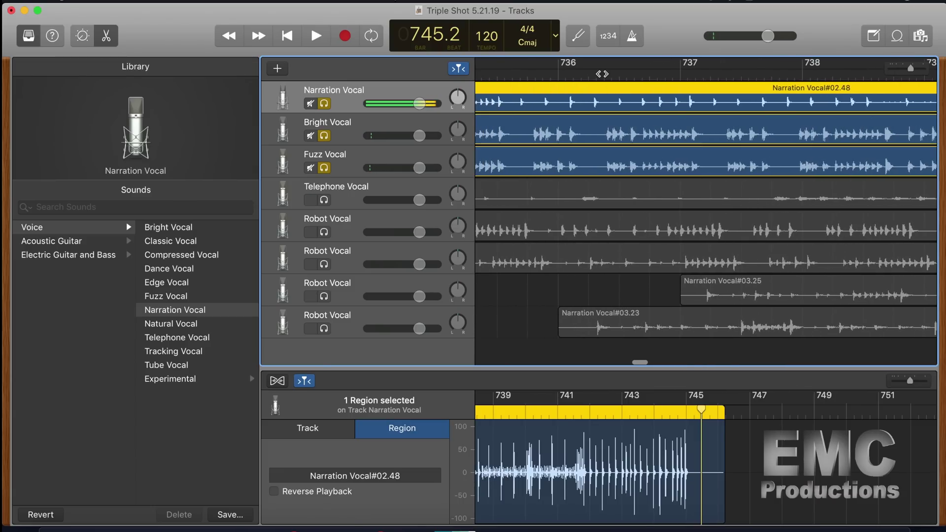
left_click(581, 75)
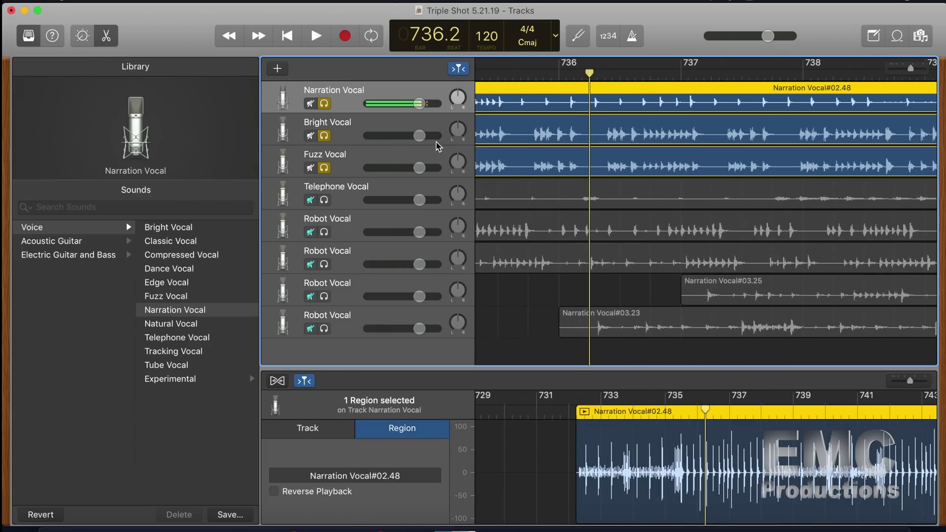
mouse_move(420, 138)
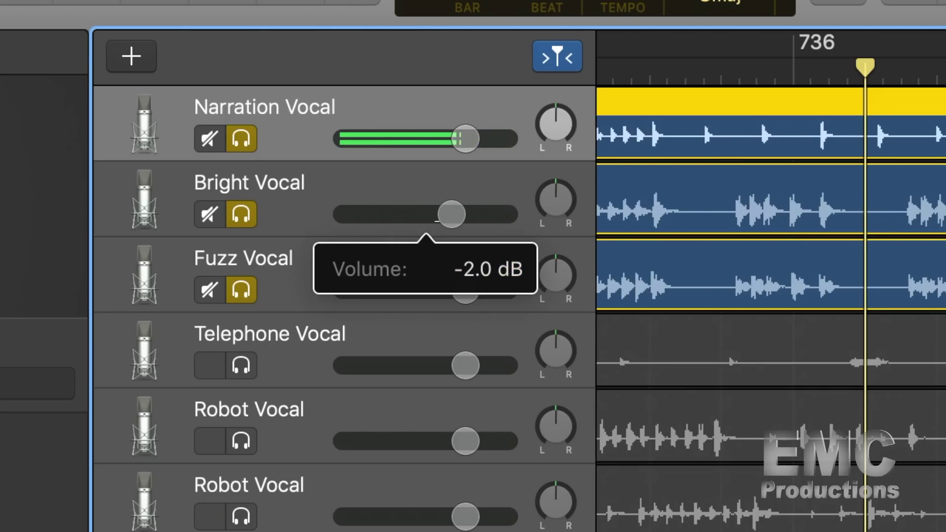
left_click_drag(436, 220, 435, 220)
mouse_move(460, 296)
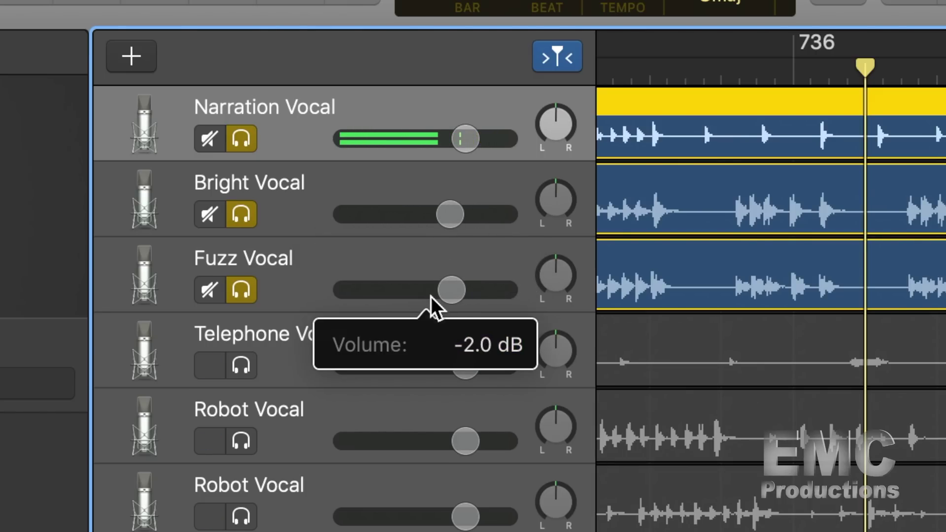
- During playback, lower the Bright Vocal and Fuzz Vocal volumes further and raise the Narration Vocal volume slightly
key("space")
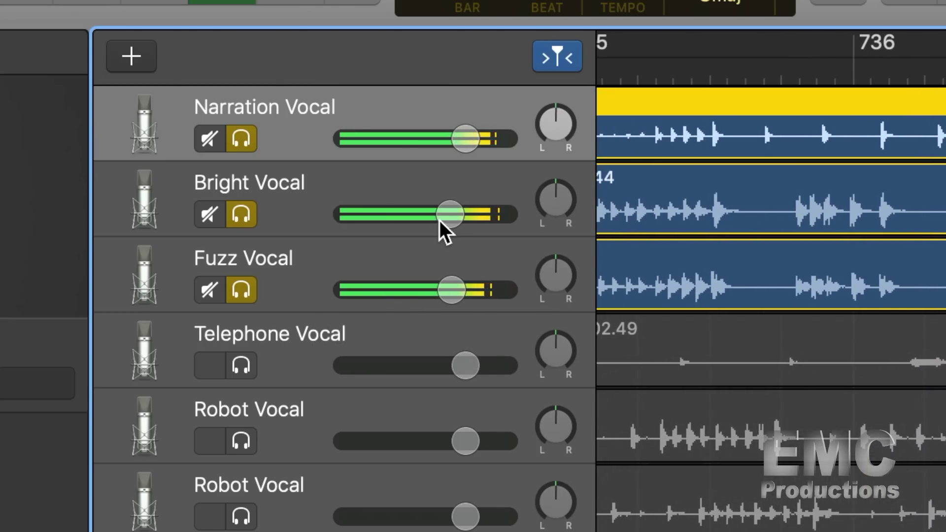
left_click_drag(451, 215, 421, 215)
left_click_drag(445, 296, 414, 297)
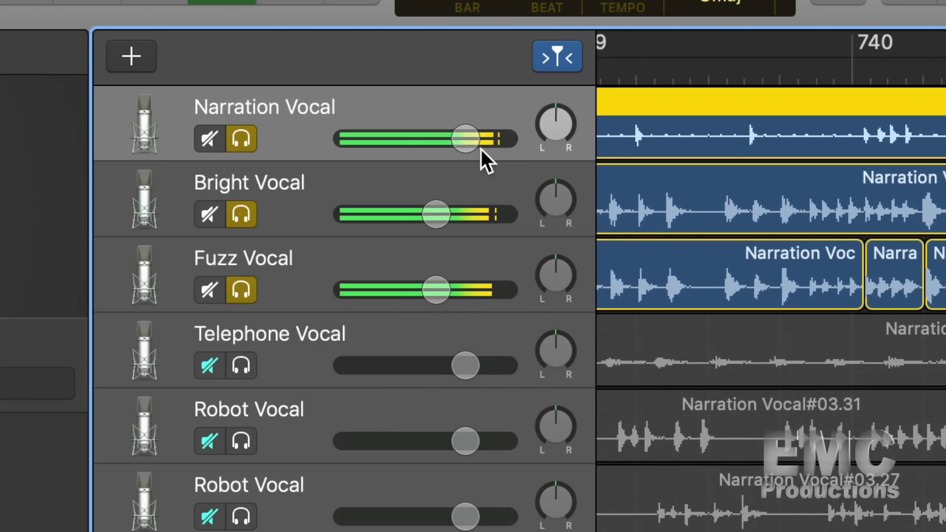
left_click_drag(466, 144, 471, 146)
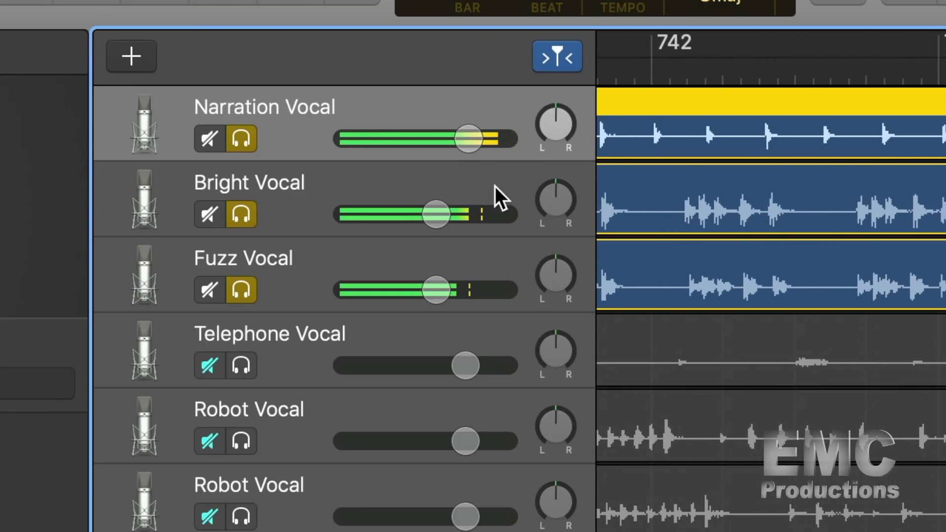
- Solo the Telephone Vocal track and move its Narration Vocal#02.49 region earlier to start at bar 732
scroll(665, 315, "left", 10)
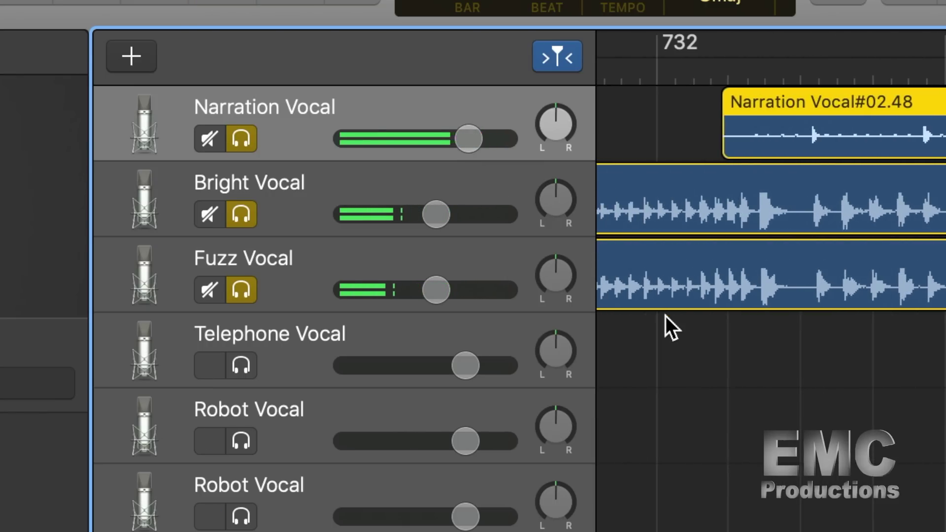
left_click(244, 373)
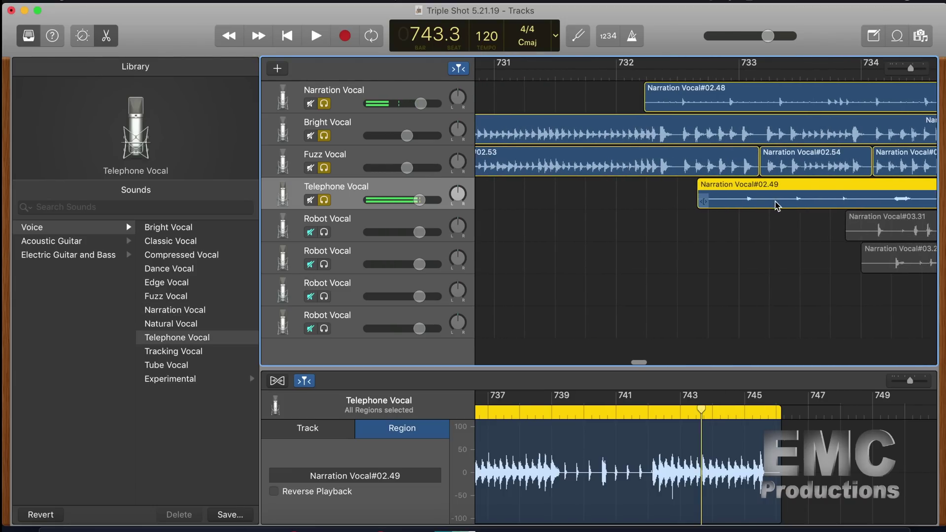
left_click_drag(775, 205, 694, 199)
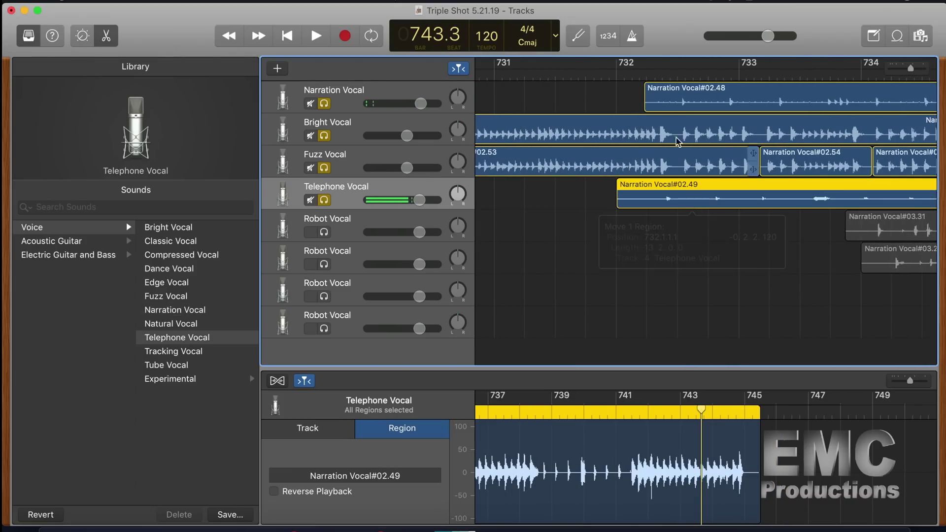
- Nudge the Narration Vocal#02.49 region earlier to 731.4.4.41 to match the Bright Vocal peak near 732.2.3, and play the soloed tracks
left_click(661, 75)
key("super+Right")
key("super+Right")
key("super+Right")
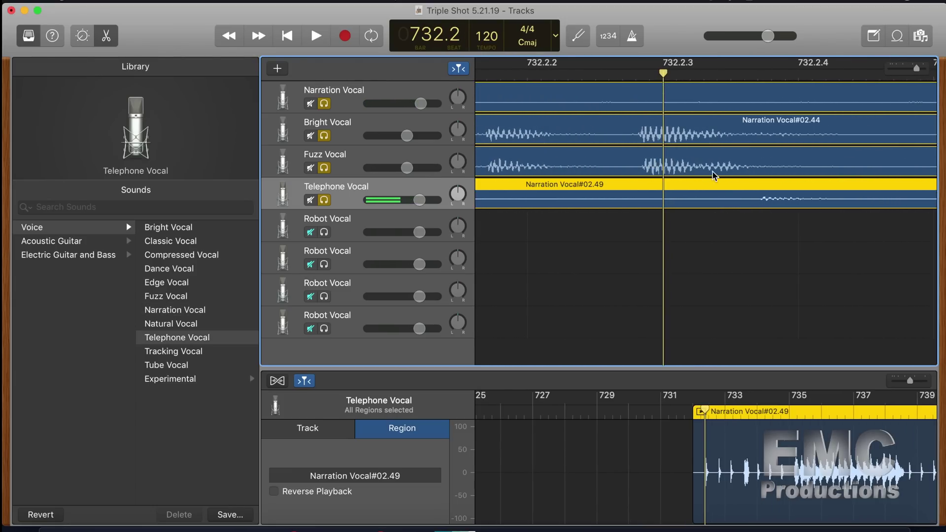
left_click_drag(789, 203, 672, 198)
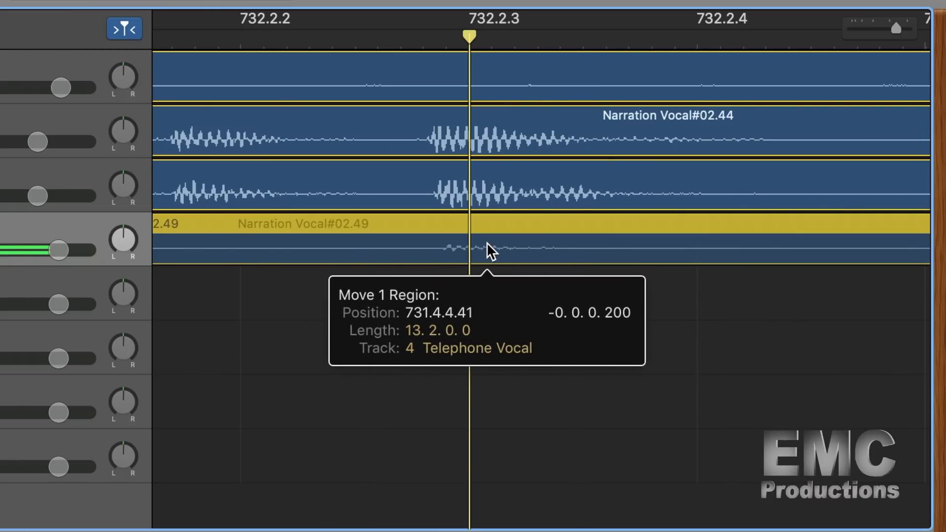
key("super+Left")
key("super+Left")
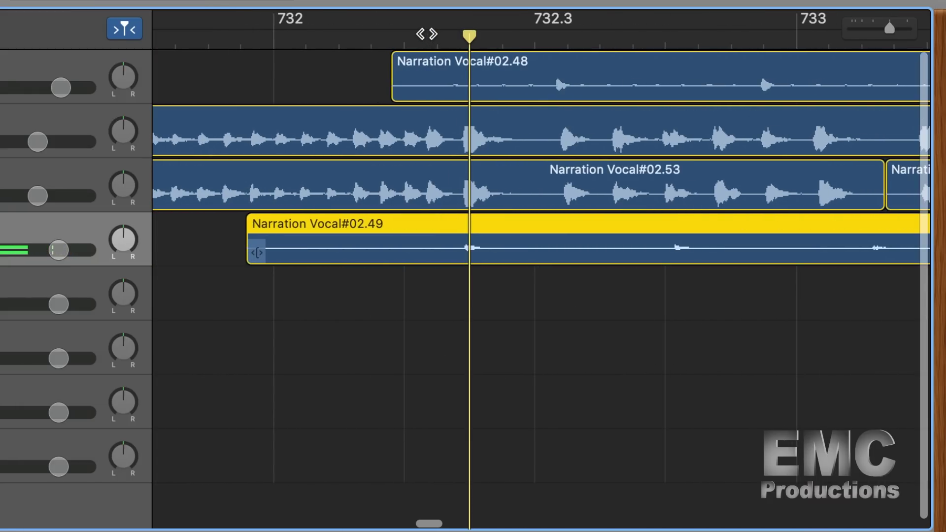
key("space")
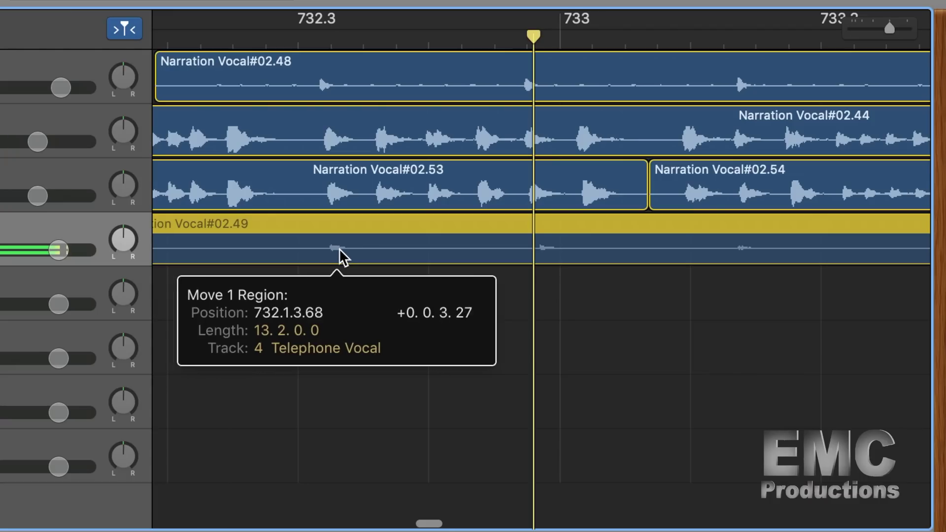
- Move the Telephone Vocal region Narration Vocal#02.49 to 732.1.3.68 and play the soloed tracks from near 732.3.2
left_click_drag(338, 255, 338, 256)
left_click(320, 54)
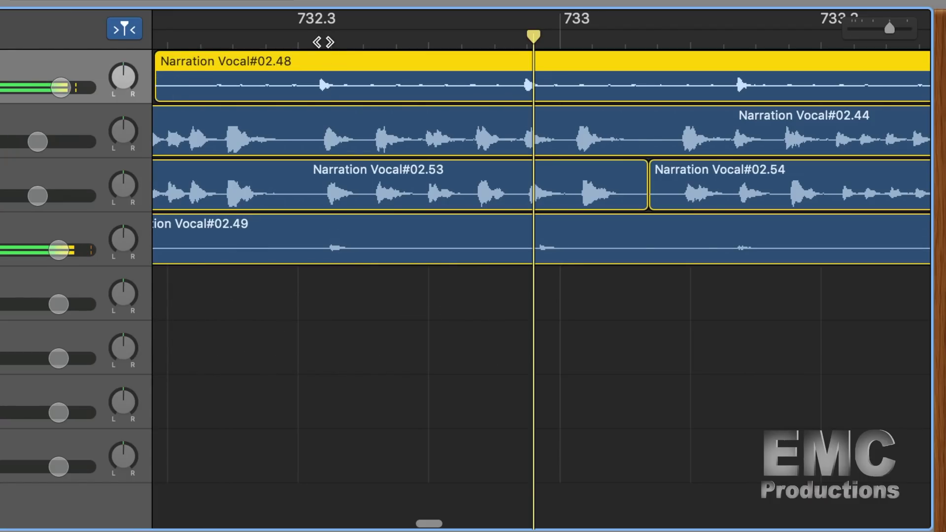
left_click(330, 41)
scroll(335, 123, "up", 8)
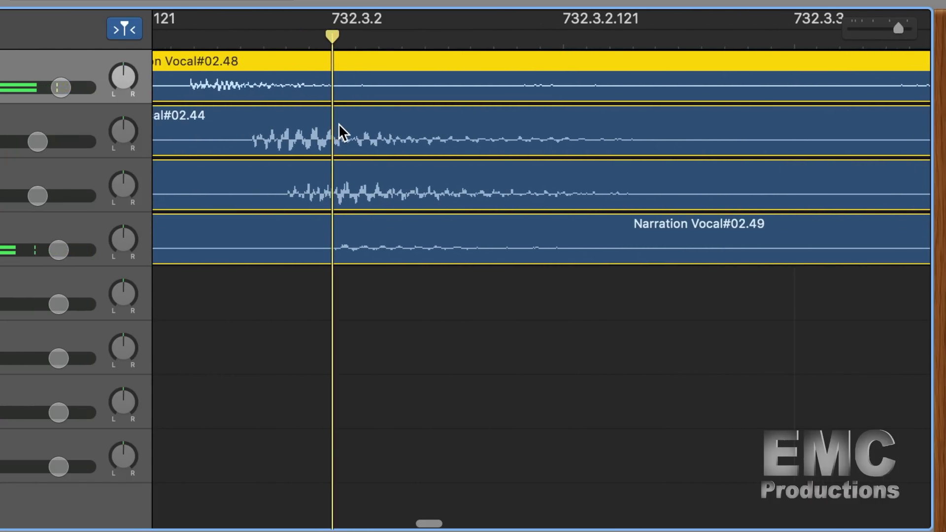
key("space")
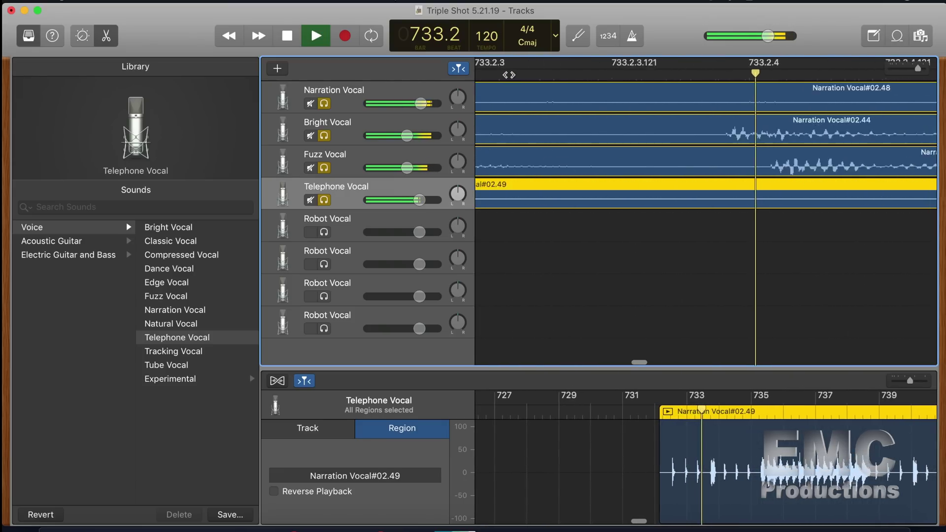
key("space")
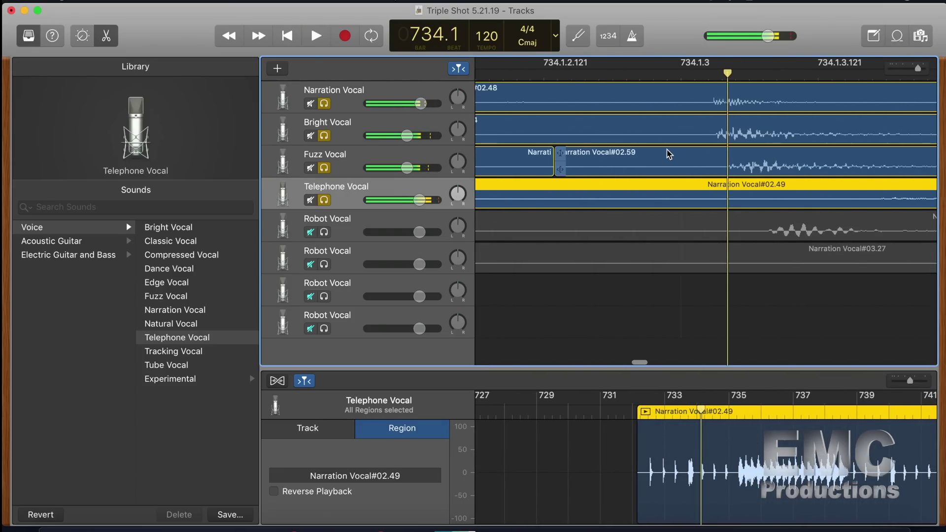
- Nudge the Narration Vocal#02.49 region earlier to 732.1.3.1 and play the soloed tracks to about 736.4
scroll(668, 154, "down", 5)
left_click(692, 201)
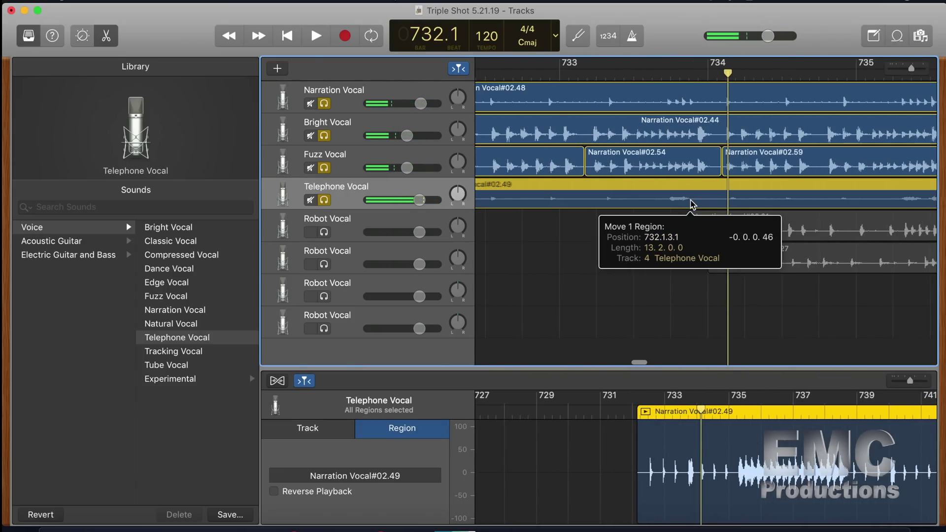
key("space")
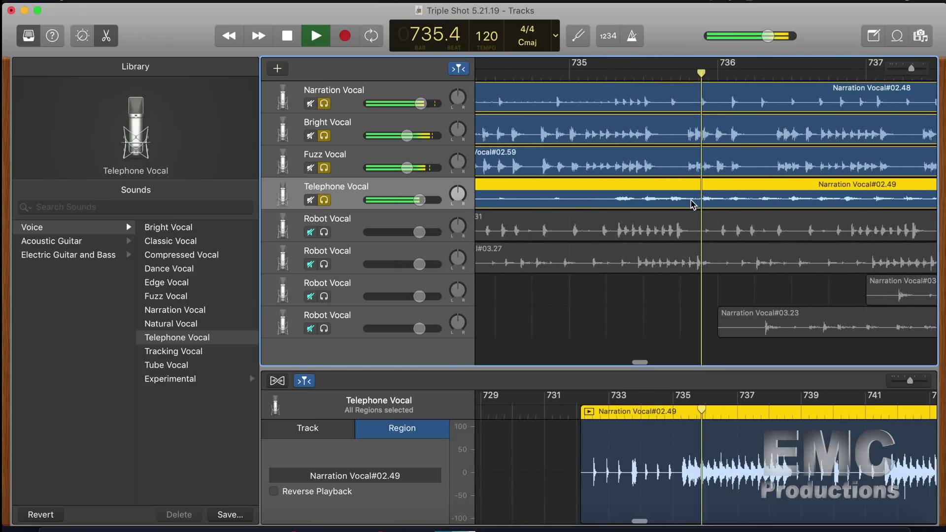
key("space")
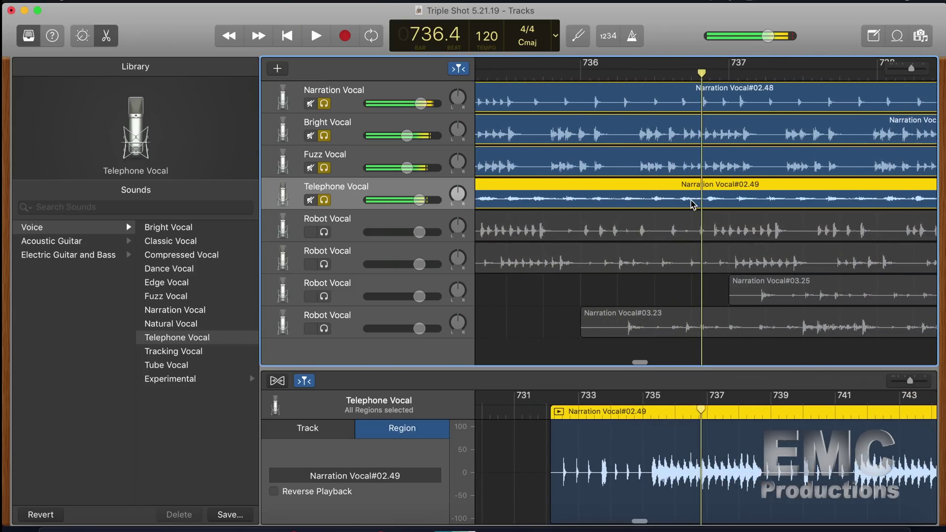
- Nudge the Narration Vocal#02.49 region slightly earlier around 736.4 and lower the Telephone Vocal track volume during playback
key("super+Right")
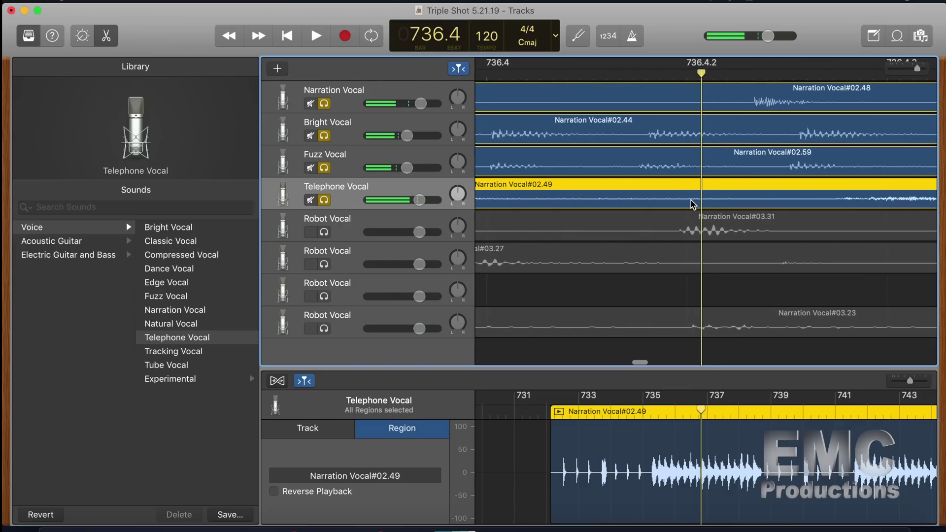
scroll(692, 204, "left", 5)
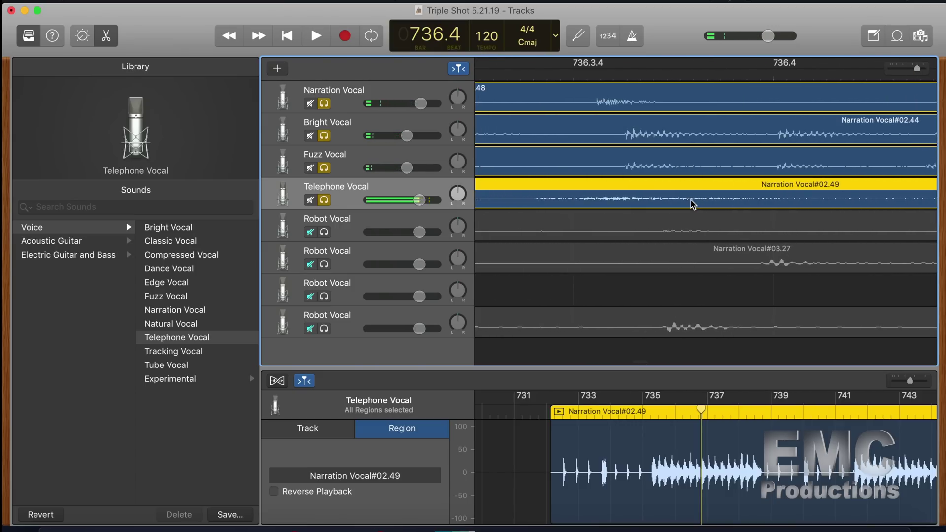
mouse_move(680, 199)
left_mouse_down()
mouse_move(669, 197)
mouse_move(677, 200)
left_mouse_up()
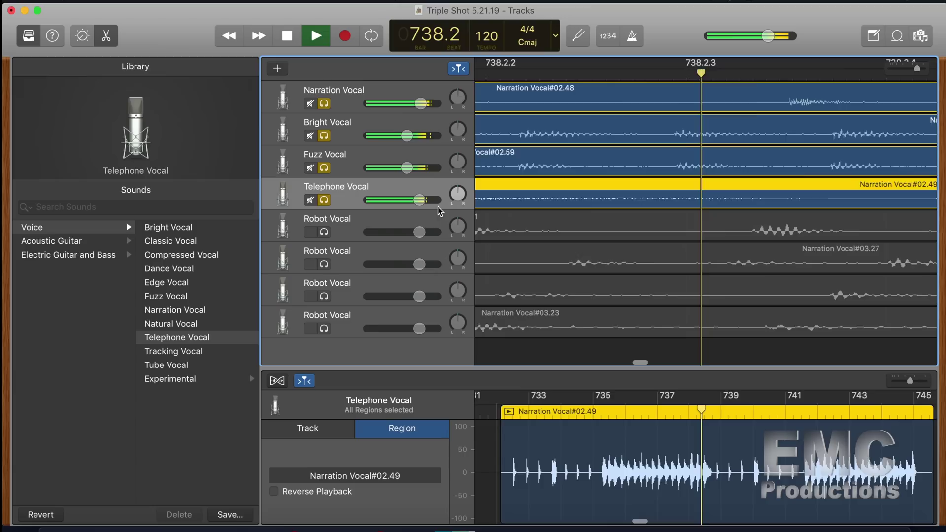
left_click_drag(419, 200, 395, 204)
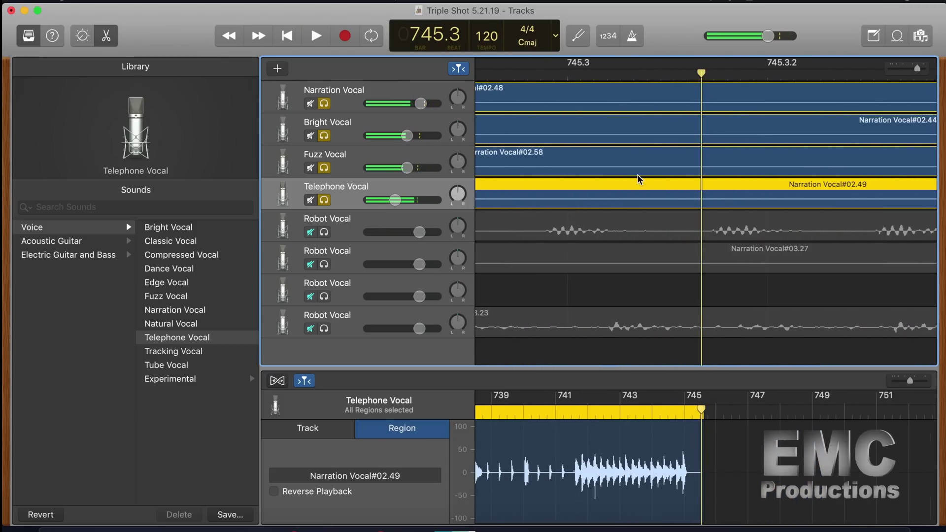
- Move the Narration Vocal#03.31 region on the first Robot Vocal track earlier to line up with the takes above, and check playback
key("super+Left")
left_click(616, 229)
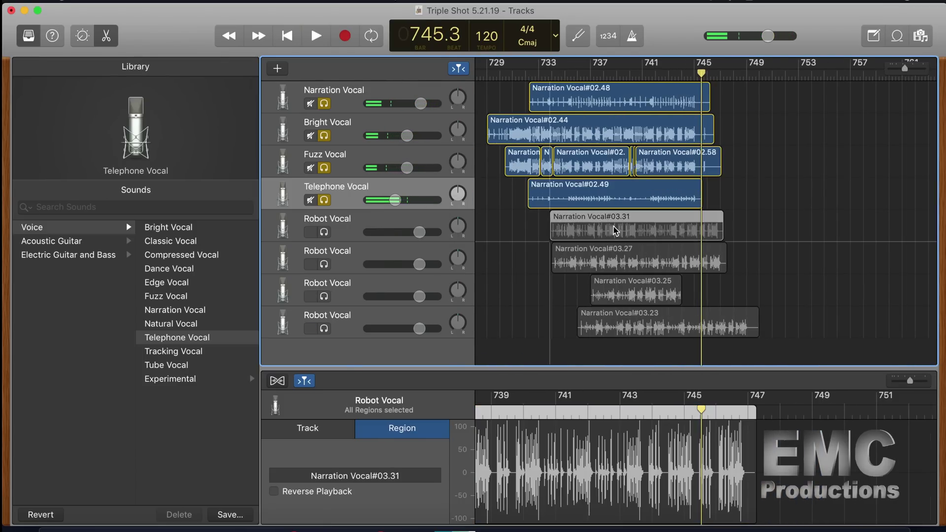
left_click_drag(596, 229, 595, 228)
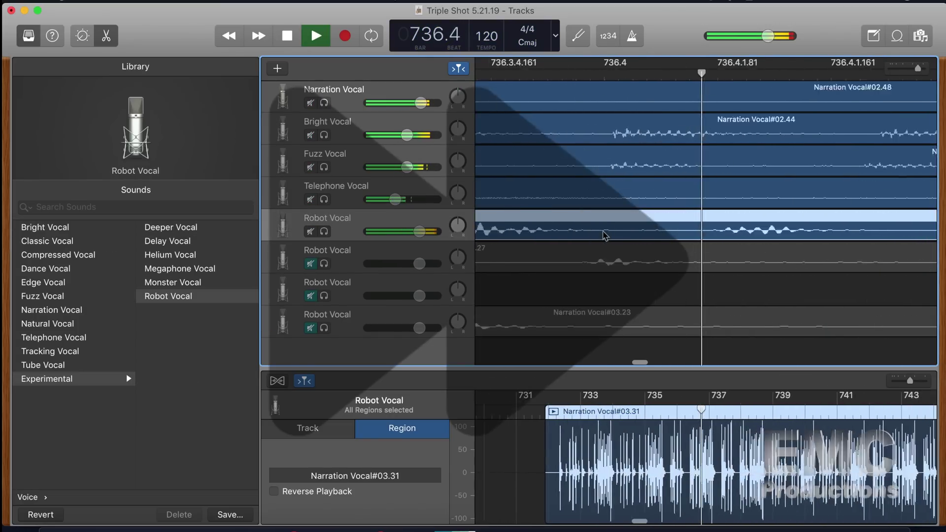
key("space")
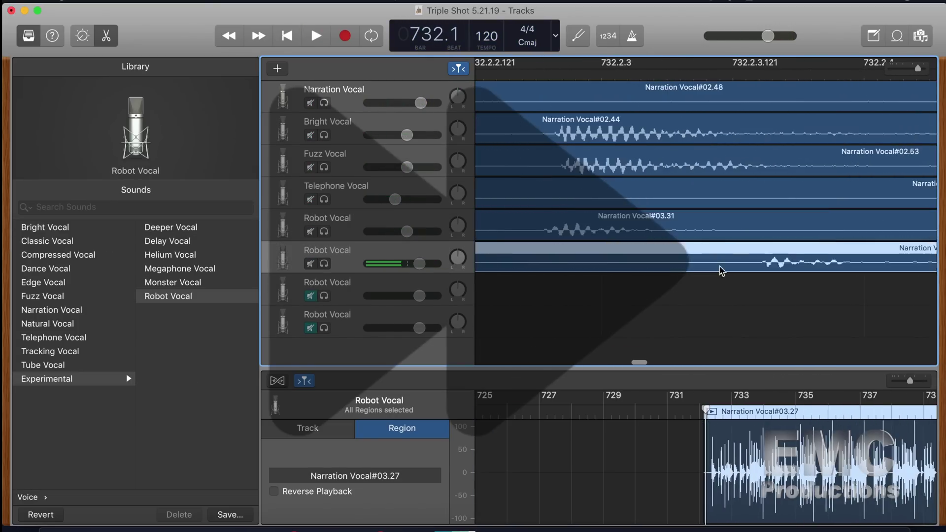
- Listen to all the stacked vocal tracks together up to about 745.2
key("super+Left")
key("super+Left")
key("super+Left")
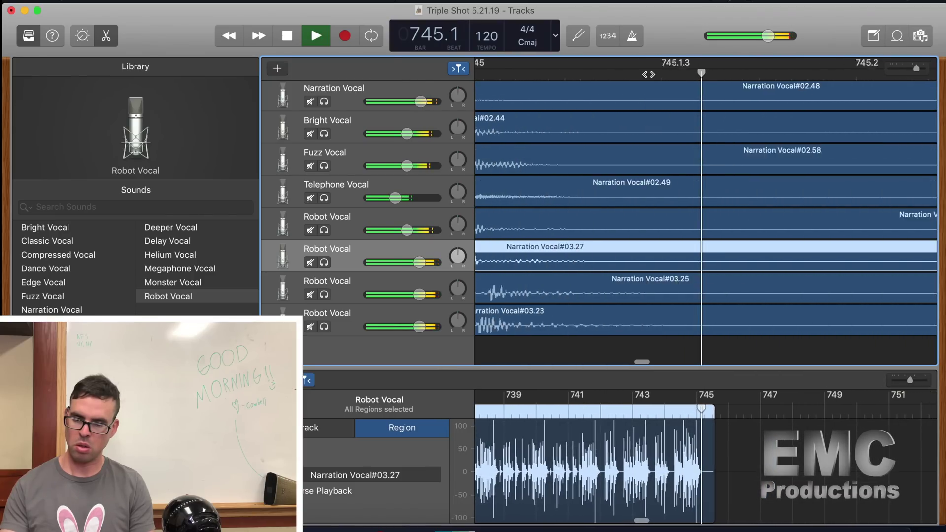
key("space")
- Locate the Narration Vocal#02.30 region starting at bar 1012 and play part of it
scroll(691, 258, "down", 5)
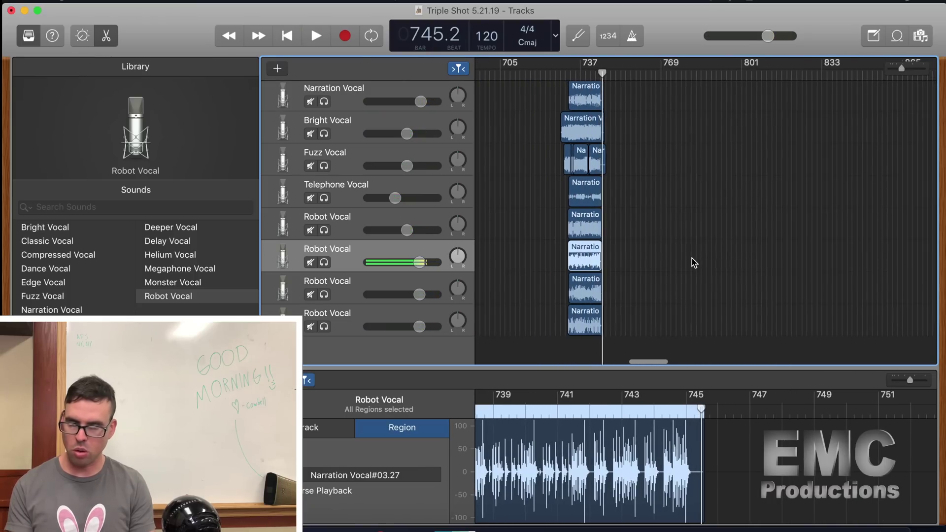
scroll(691, 258, "down", 10)
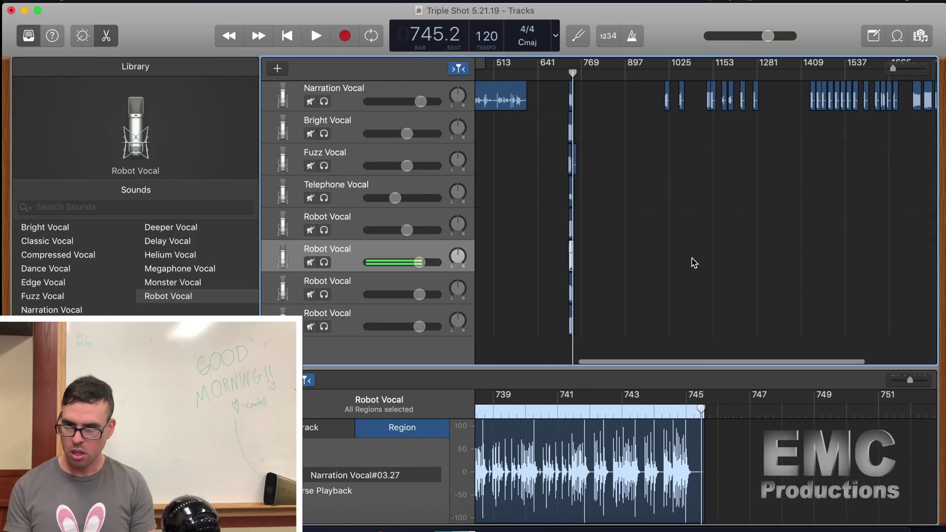
scroll(691, 258, "left", 1)
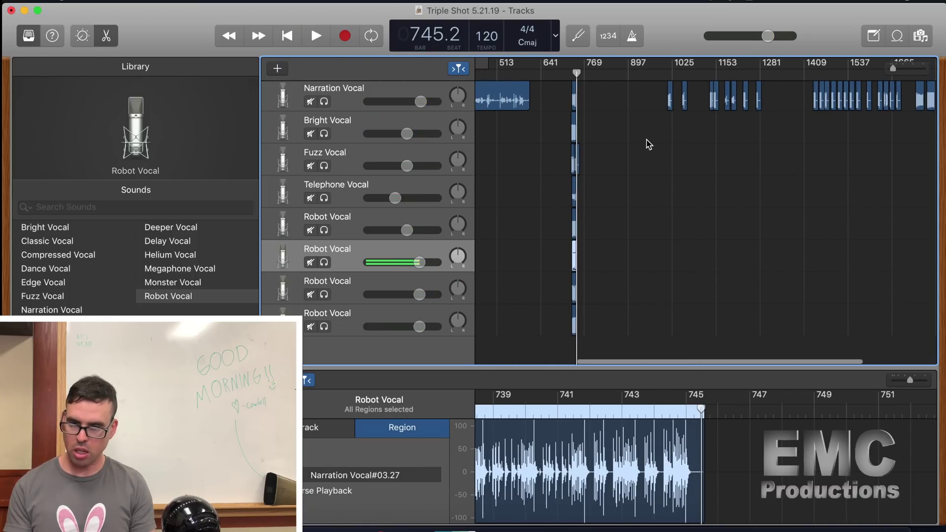
scroll(646, 140, "up", 5)
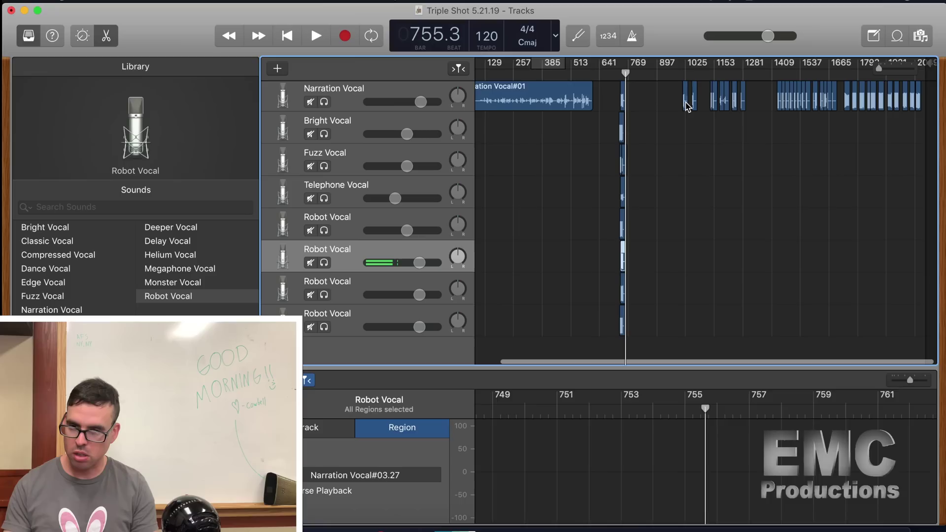
left_click(685, 96)
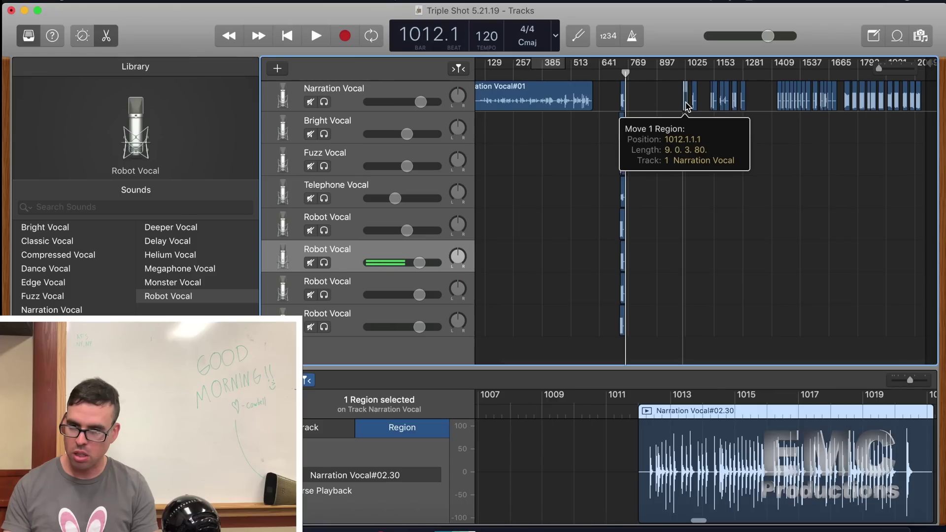
left_click(685, 74)
key("z")
key("space")
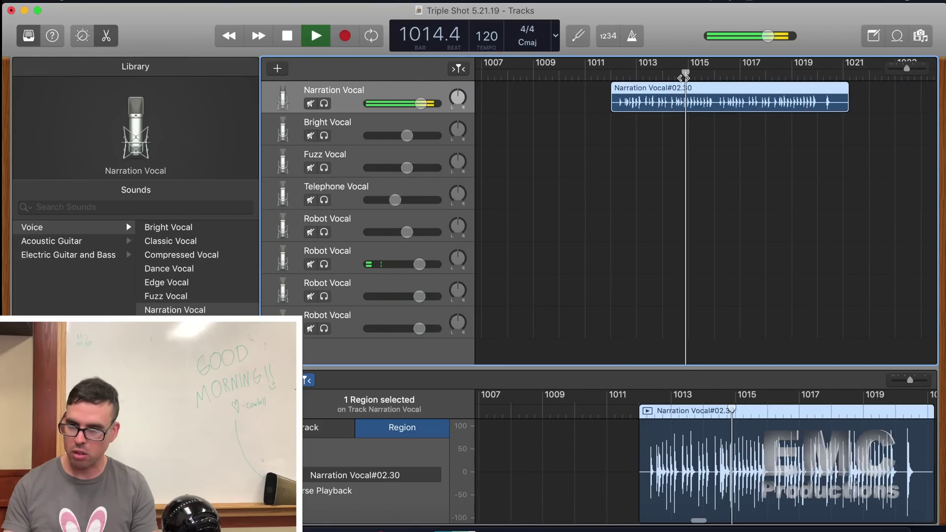
key("space")
key("z")
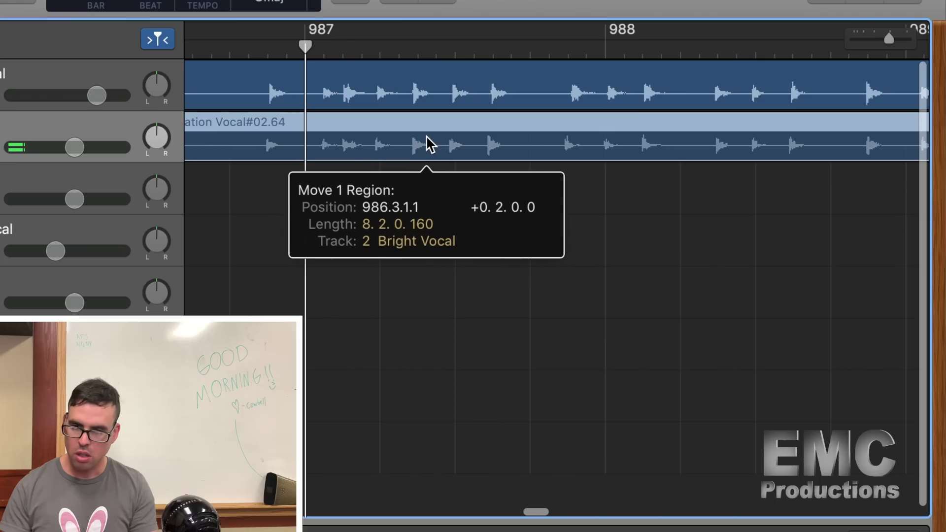
- Move the Bright Vocal region Narration Vocal#02.64 to 986.3.1.1, and nudge it later to match the Narration Vocal peak near 986.4.3
left_click_drag(430, 144, 430, 144)
left_click_drag(302, 47, 267, 49)
key("super+Right")
key("super+Right")
key("super+Right")
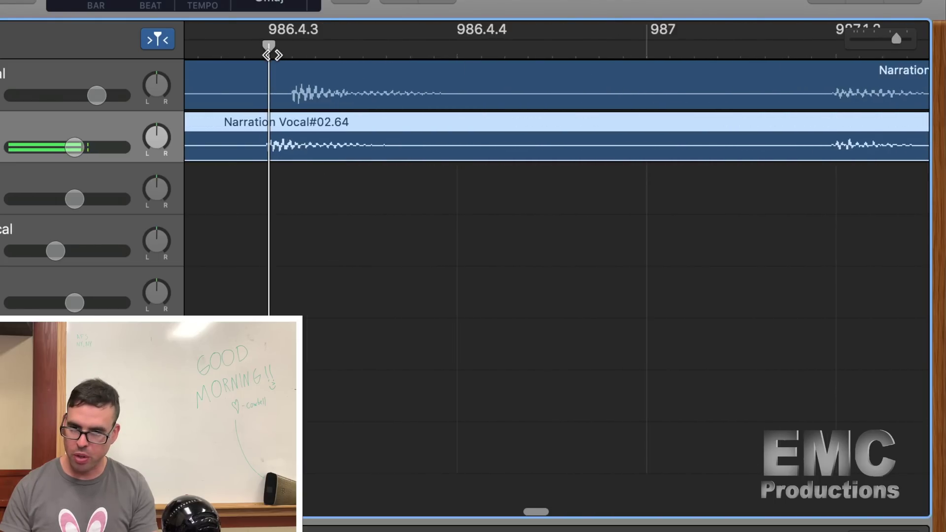
left_click_drag(415, 149, 543, 147)
scroll(537, 138, "right", 10)
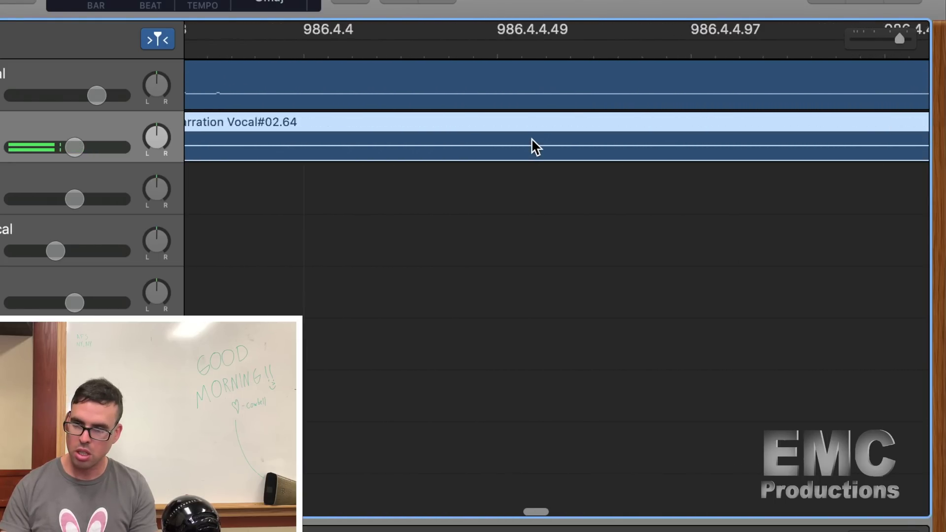
- Nudge the Narration Vocal#02.64 region earlier so its peak matches the Narration Vocal peak at 987.1.2
key("super+Left")
key("super+Left")
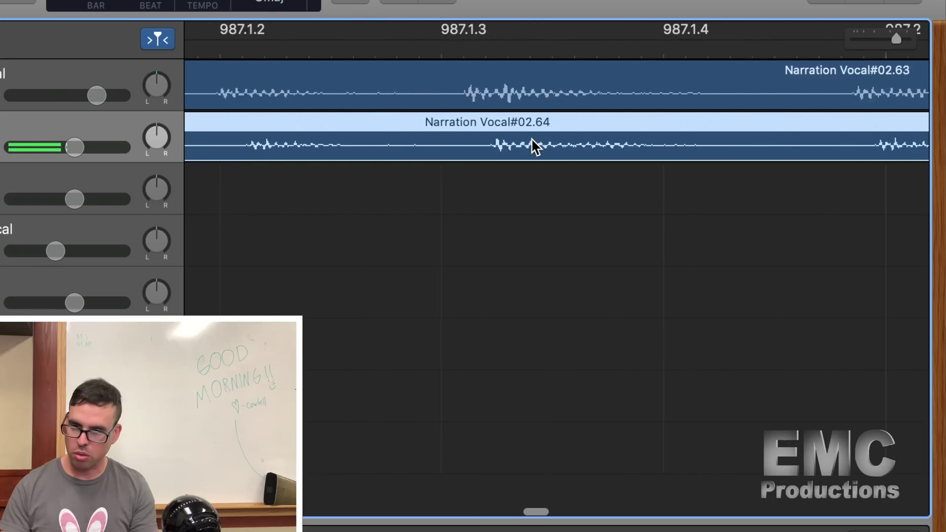
scroll(541, 146, "right", 2)
scroll(555, 148, "left", 5)
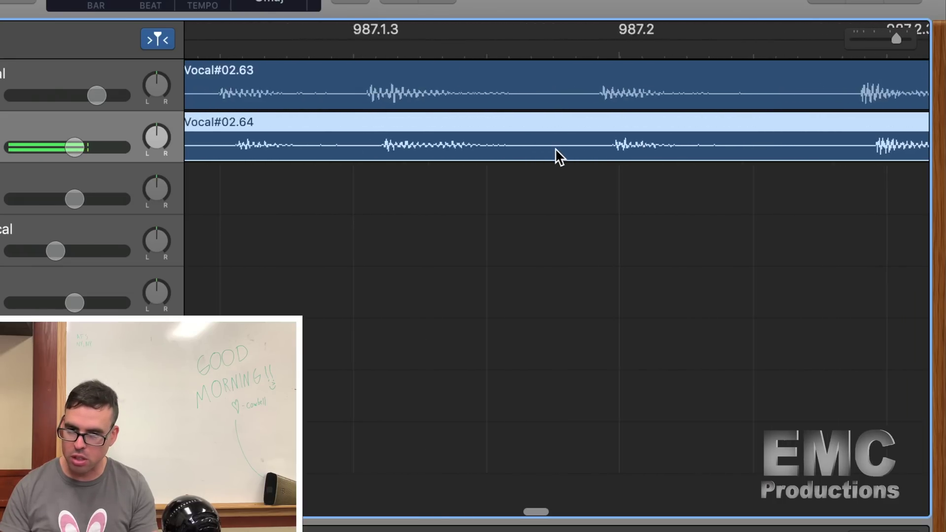
left_click(303, 54)
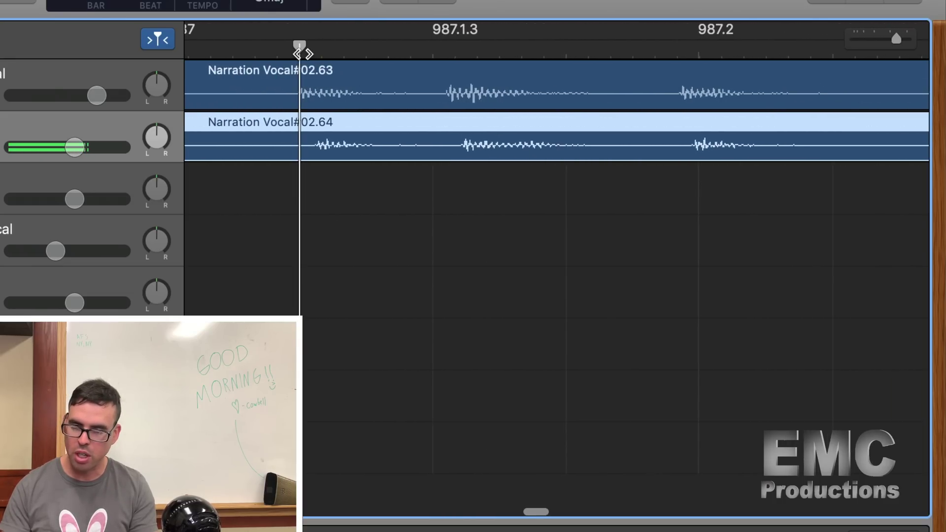
key("super+Right")
key("super+Right")
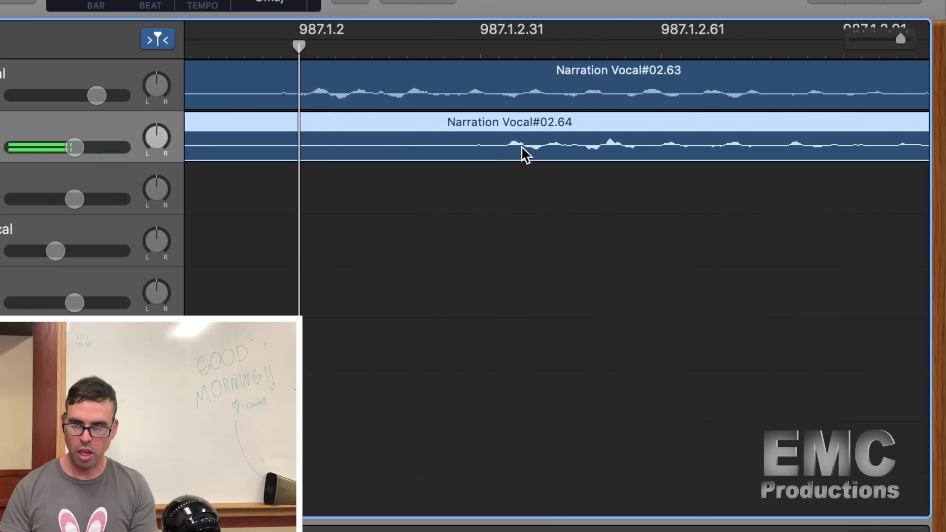
left_click_drag(522, 146, 326, 143)
- Place the playhead at 986.4 and play the Narration Vocal and Bright Vocal takes to about 990.2
key("super+Left")
key("super+Left")
key("super+Left")
key("super+Left")
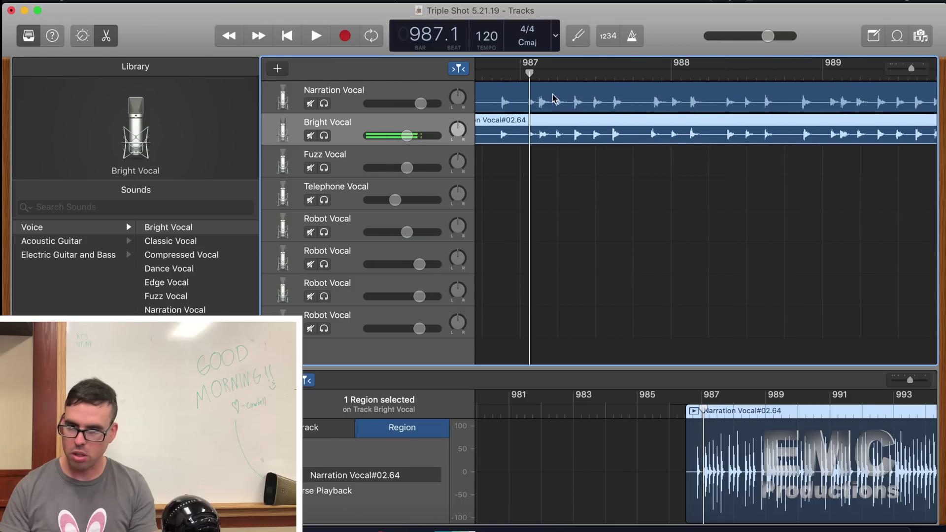
left_click(501, 76)
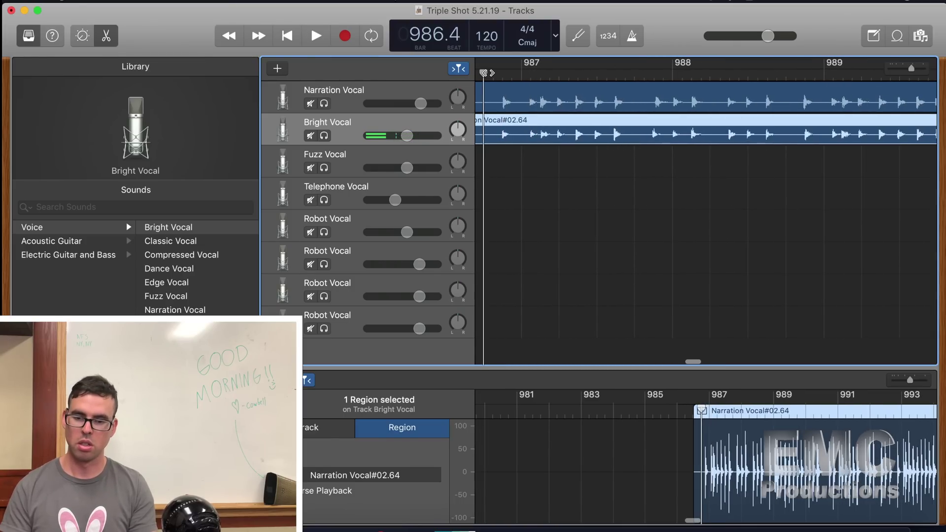
key("space")
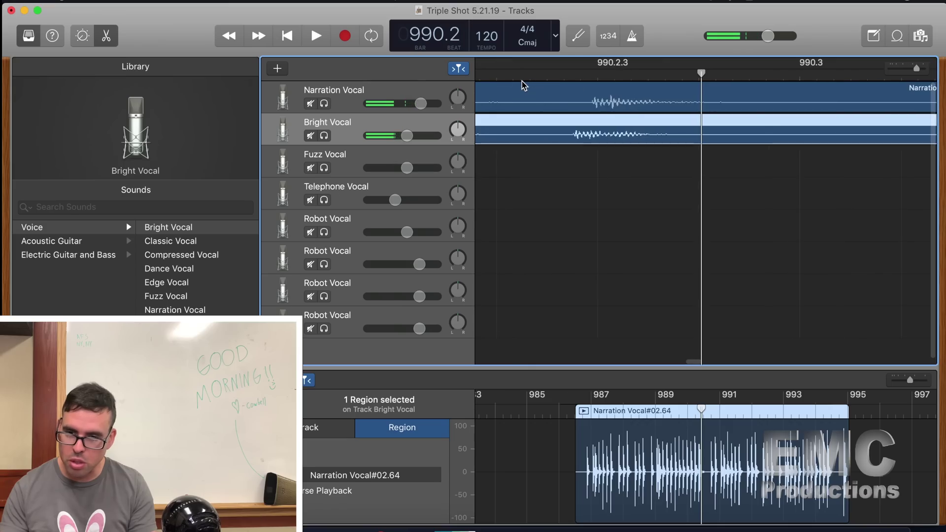
- Nudge the Narration Vocal#02.64 region slightly later to match the Narration Vocal peak near 990.2.3, and check playback
left_click_drag(584, 133, 600, 129)
scroll(599, 128, "down", 10)
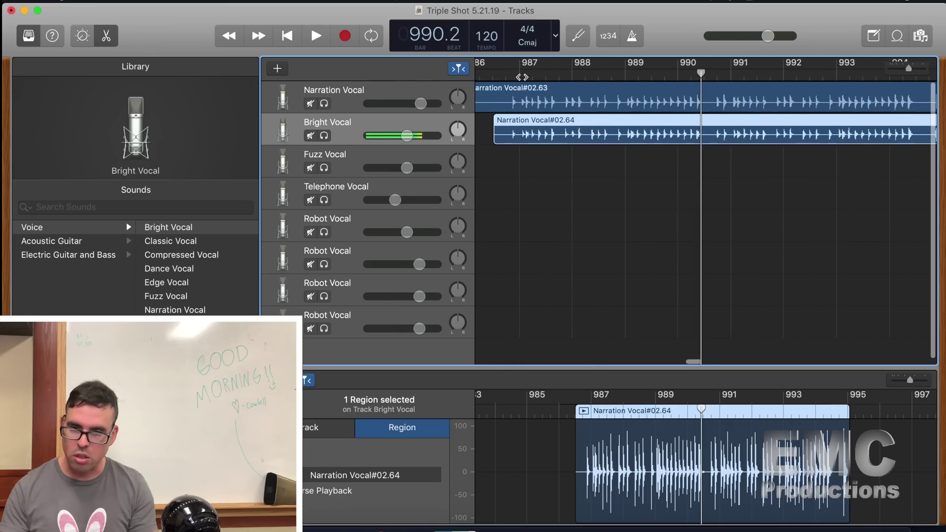
key("space")
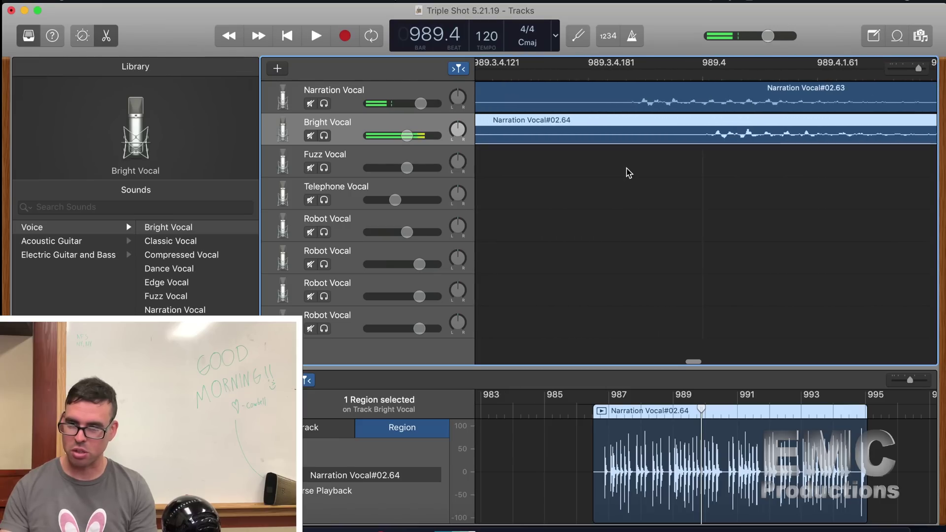
- Nudge the Narration Vocal#02.64 region slightly earlier to match the Narration Vocal peak near 989.4, and play through to 995.1
left_click_drag(783, 140, 742, 137)
key("space")
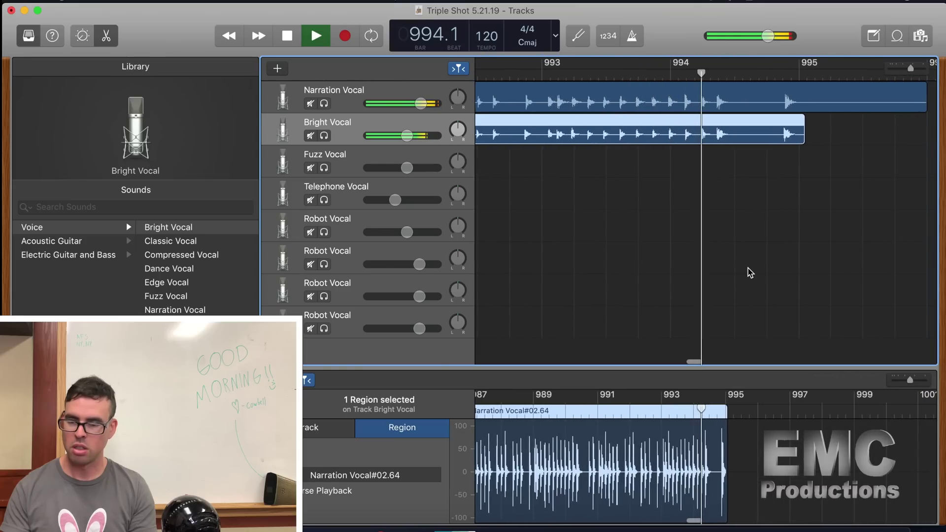
key("space")
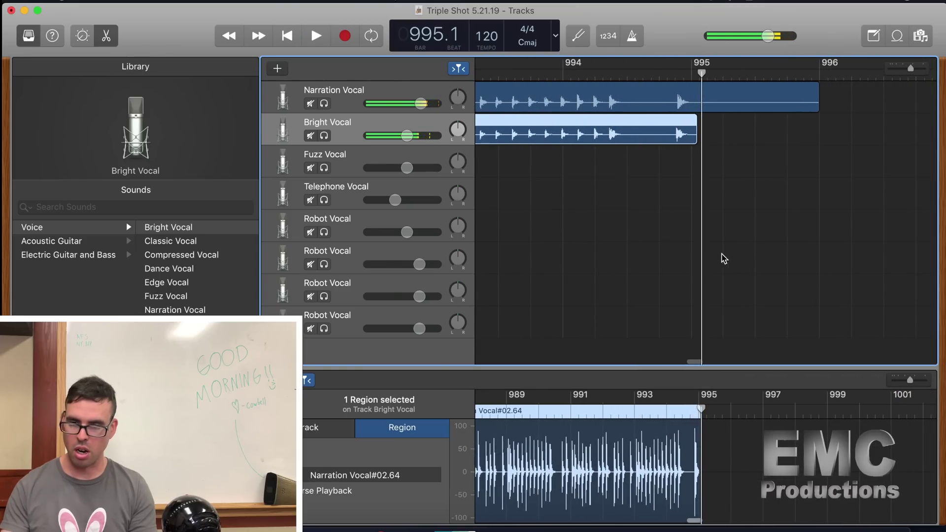
- Play the Narration Vocal and Bright Vocal takes from just before bar 987 to about 989.4, and replay the passage near 987.4
scroll(669, 221, "left", 3)
scroll(668, 221, "left", 10)
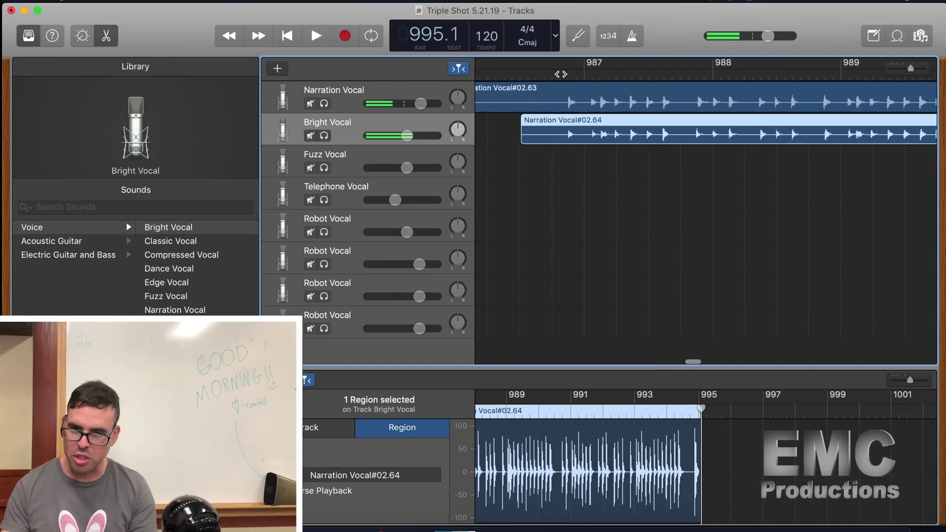
left_click(556, 78)
key("space")
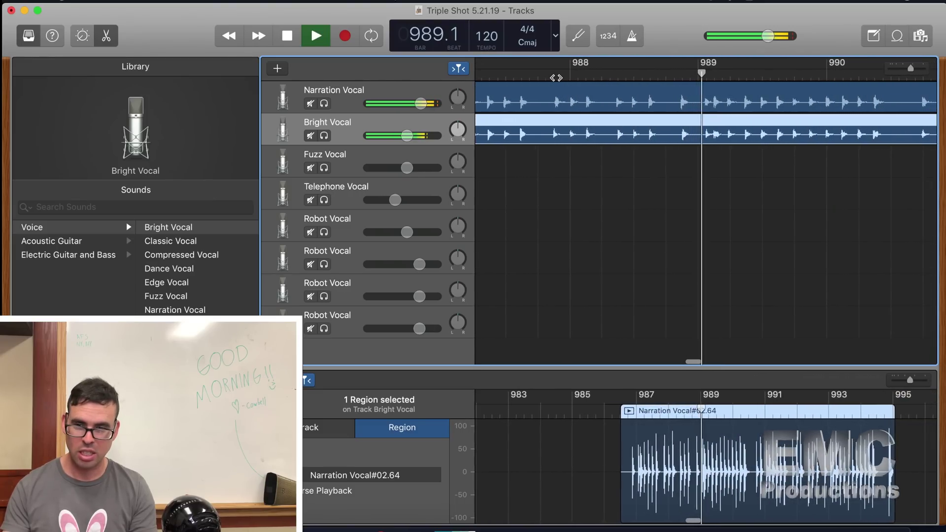
key("space")
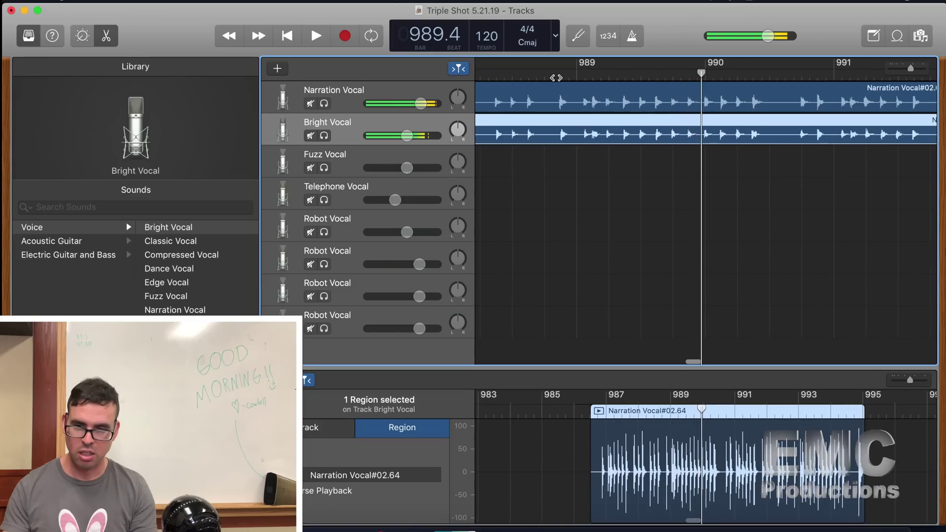
scroll(539, 111, "left", 5)
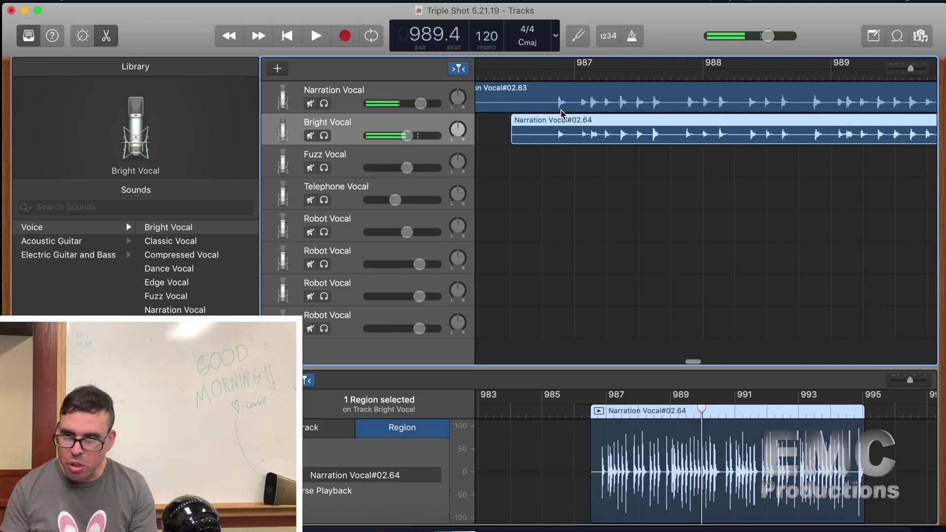
left_click(667, 78)
key("space")
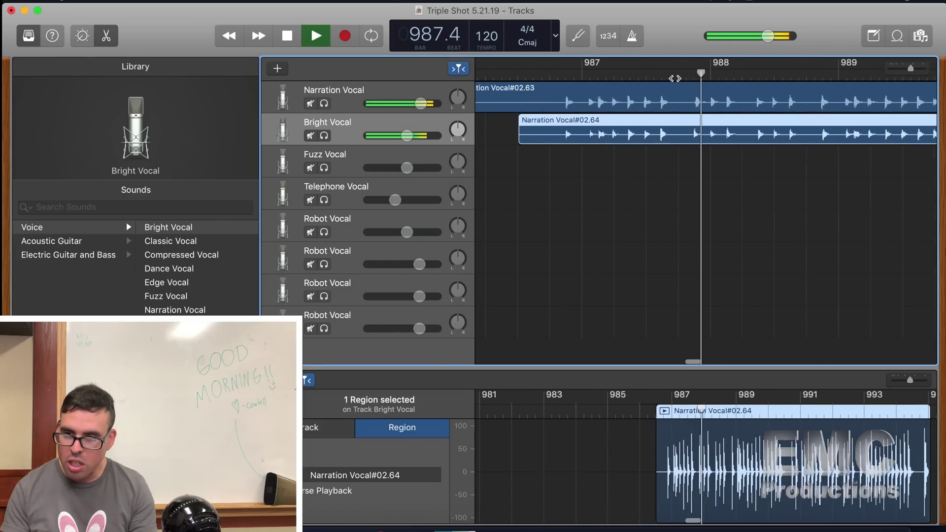
key("space")
- Split the Narration Vocal#02.64 region on the Bright Vocal track just after bar 988 and again just before 987.4.3
left_click(674, 74)
scroll(676, 101, "up", 5)
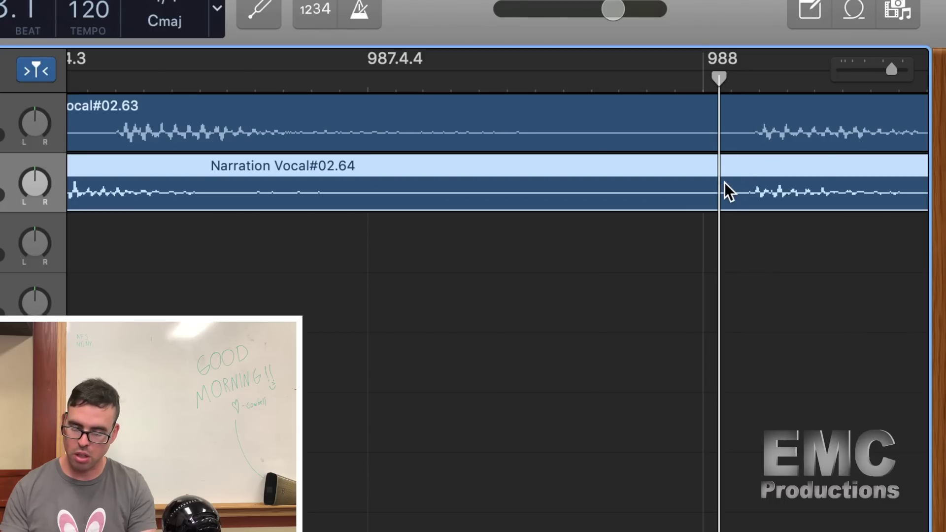
key("super+t")
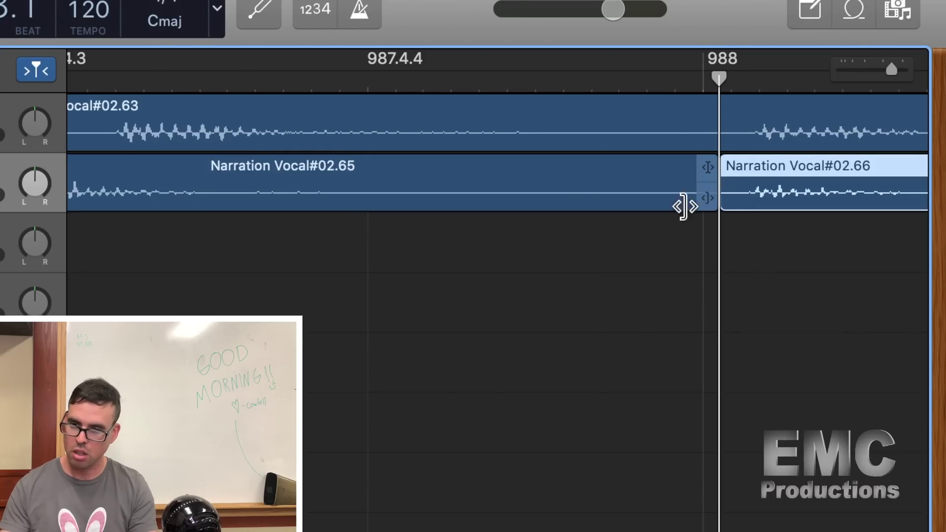
scroll(618, 266, "left", 5)
scroll(617, 266, "left", 2)
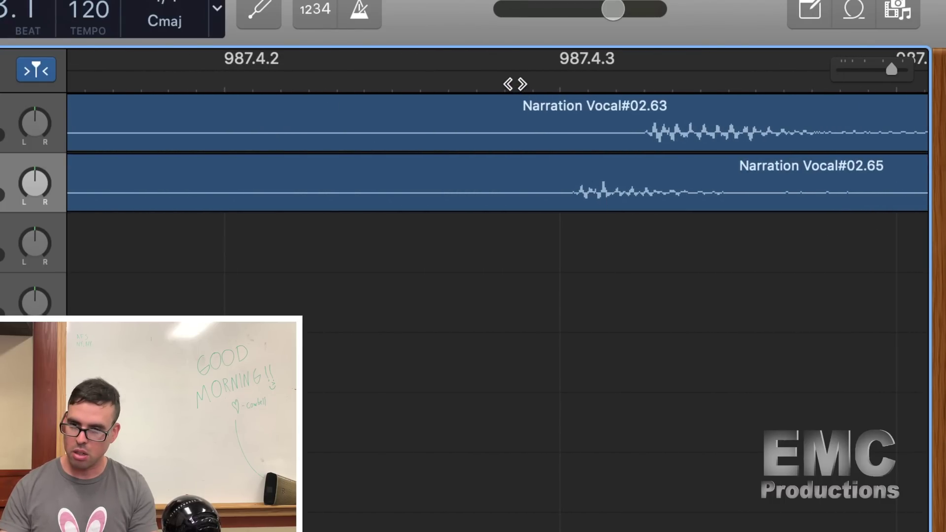
left_click(589, 179)
key("super+t")
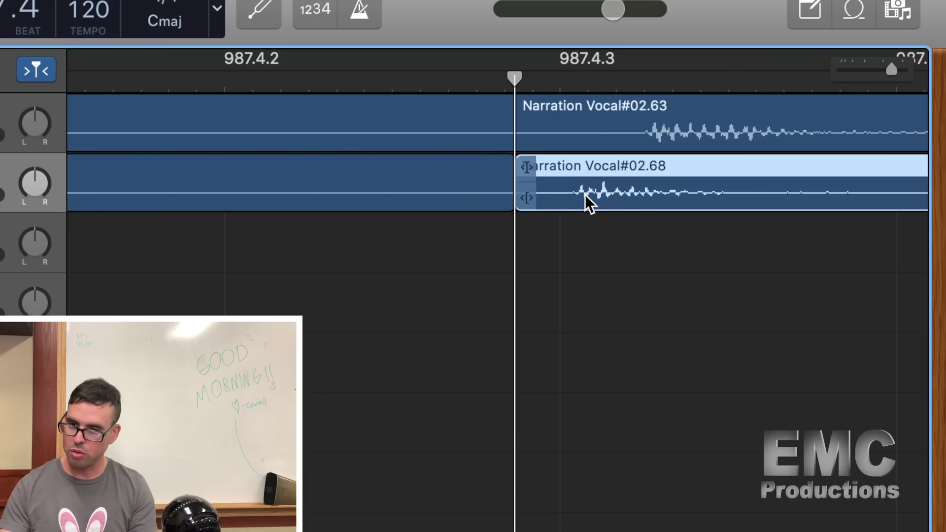
- Move the split-off Bright Vocal piece slightly later to match the Narration Vocal peak after 987.4.3, and play through to 988.3
left_click_drag(584, 194, 645, 195)
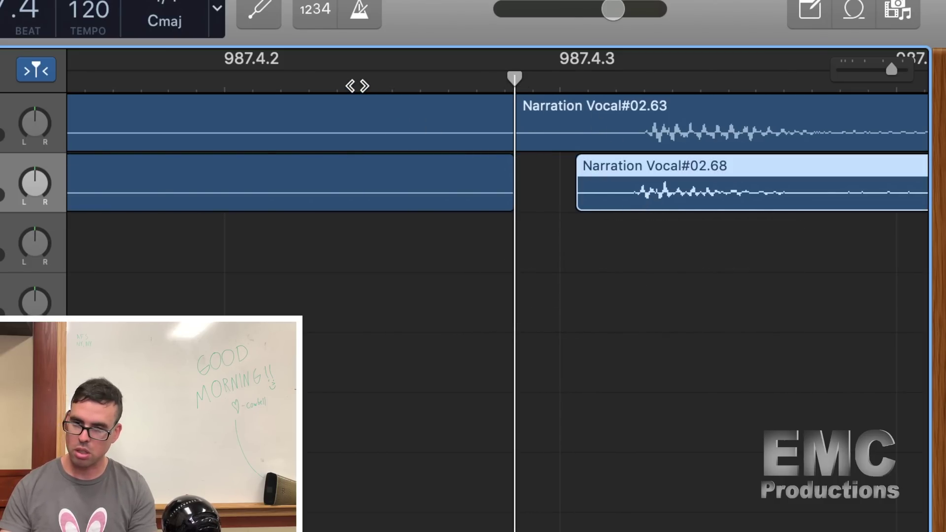
key("space")
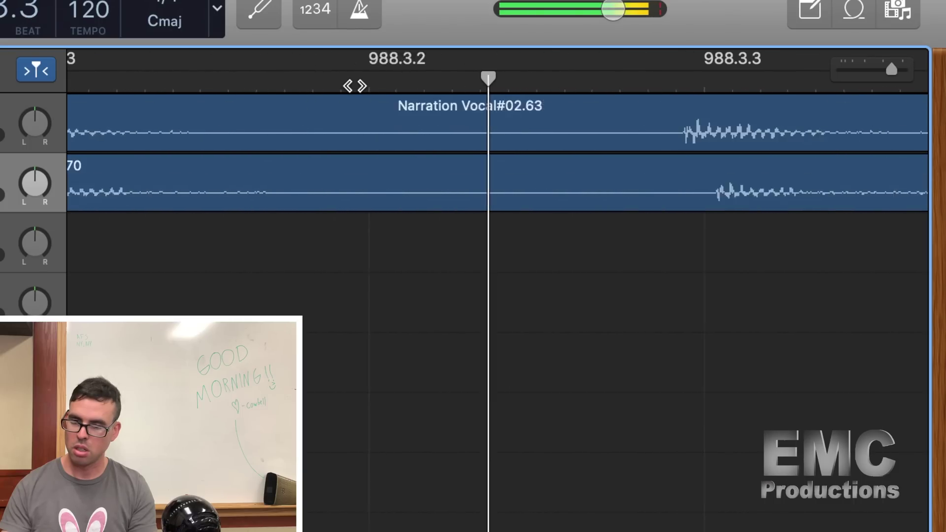
scroll(305, 197, "left", 10)
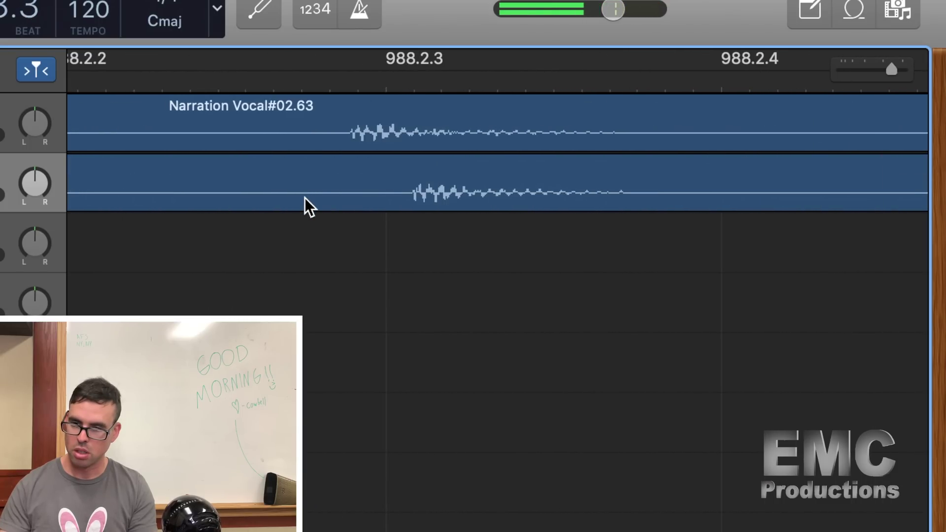
- Stack Narration Vocal#04.10 on Bright Vocal, Narration Vocal#04.6 on Fuzz Vocal and Narration Vocal#04.2 on Telephone Vocal beneath the take near bar 1378
scroll(303, 197, "down", 5)
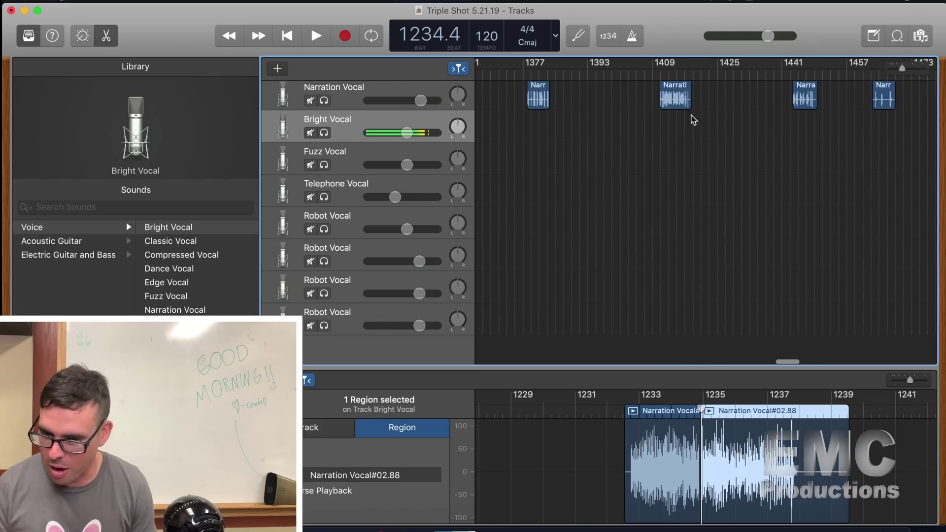
left_click(677, 107)
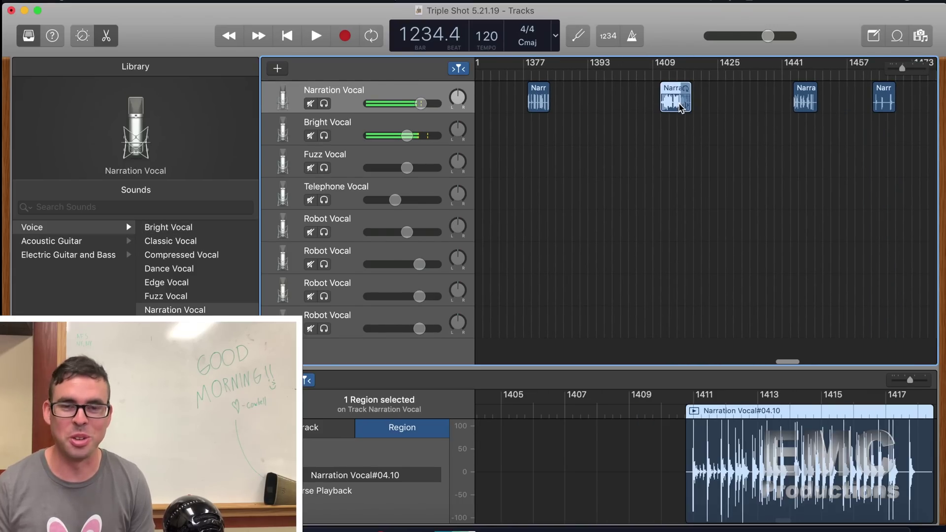
left_click_drag(680, 106, 539, 136)
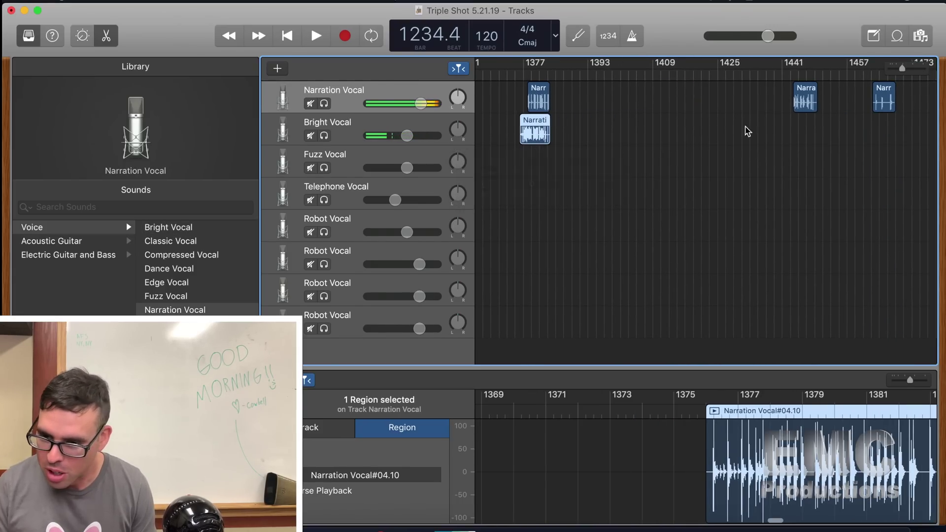
left_click_drag(810, 114, 545, 169)
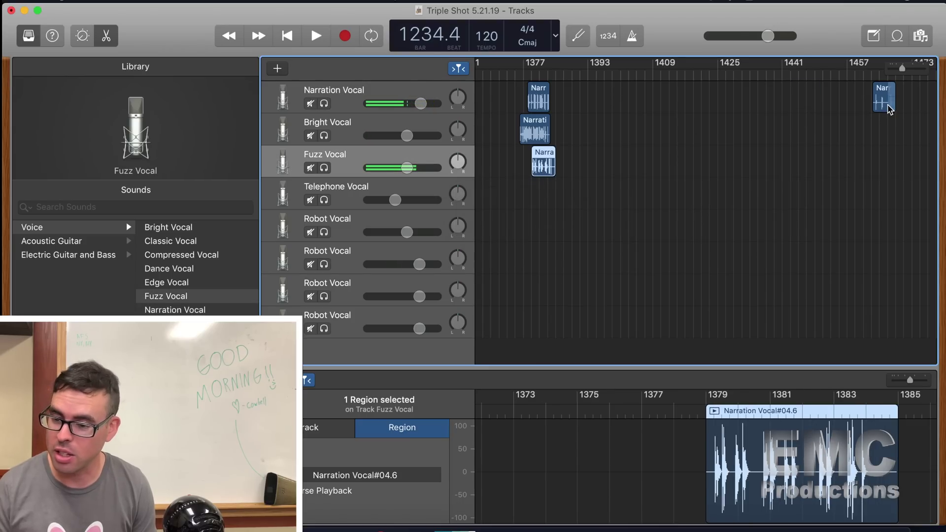
left_click_drag(883, 106, 545, 198)
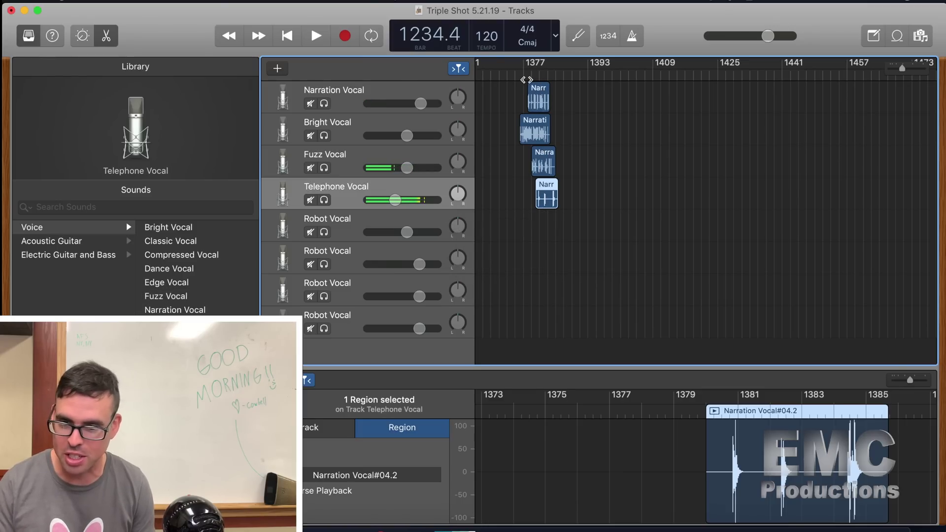
- Move the Narration Vocal#04.14 region earlier so its first peak falls at the playhead just before bar 1378
scroll(515, 136, "up", 10)
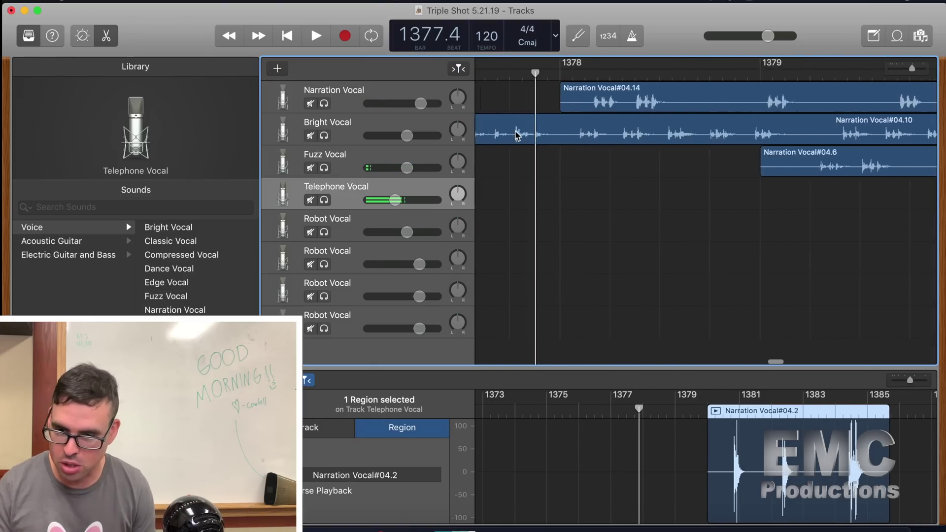
scroll(515, 136, "left", 5)
scroll(515, 135, "right", 6)
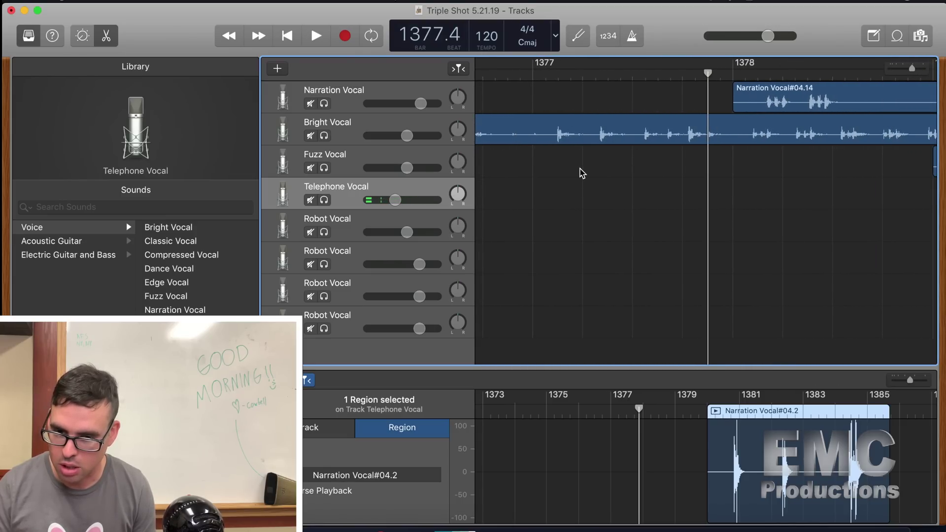
scroll(582, 173, "left", 5)
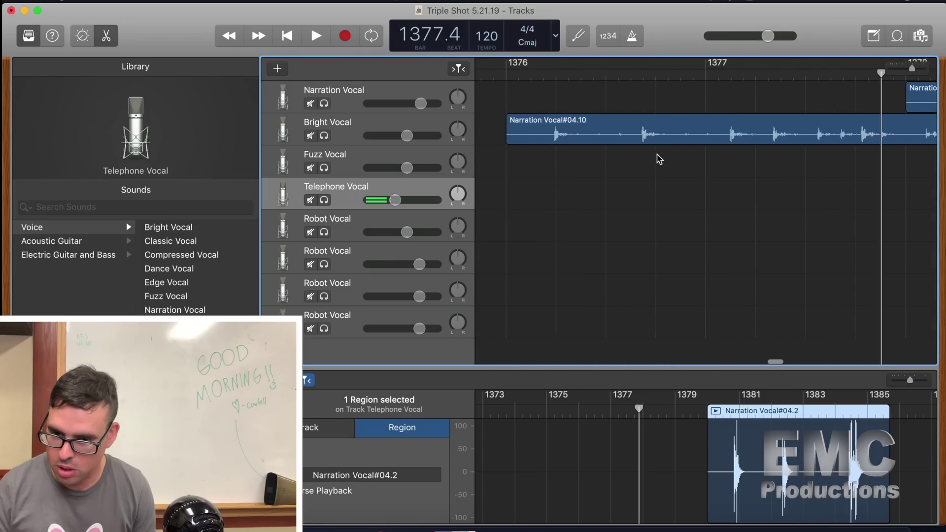
scroll(630, 152, "right", 1)
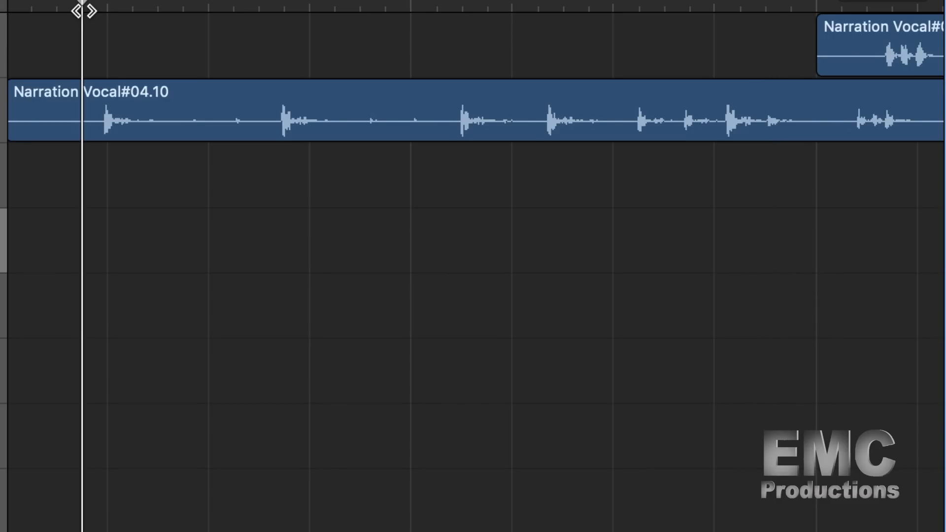
scroll(83, 10, "left", 1)
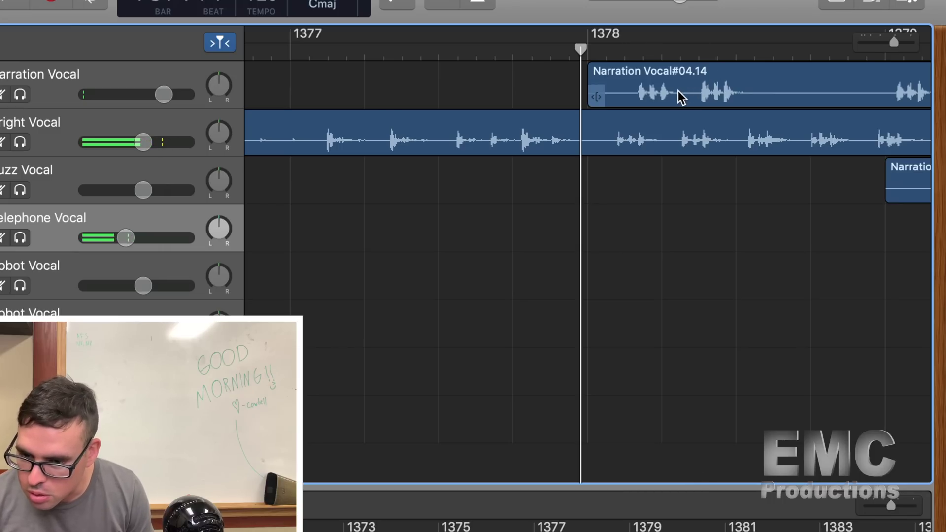
left_click_drag(680, 96, 652, 99)
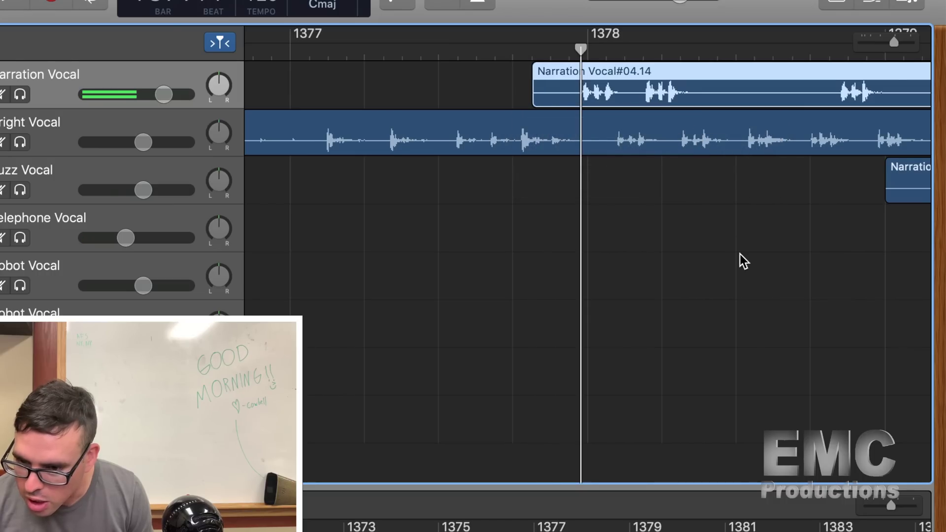
- Move the Narration Vocal#04.6 region earlier to start just after bar 1378, and the Narration Vocal#04.2 region to start at about 1378.2
scroll(743, 261, "right", 5)
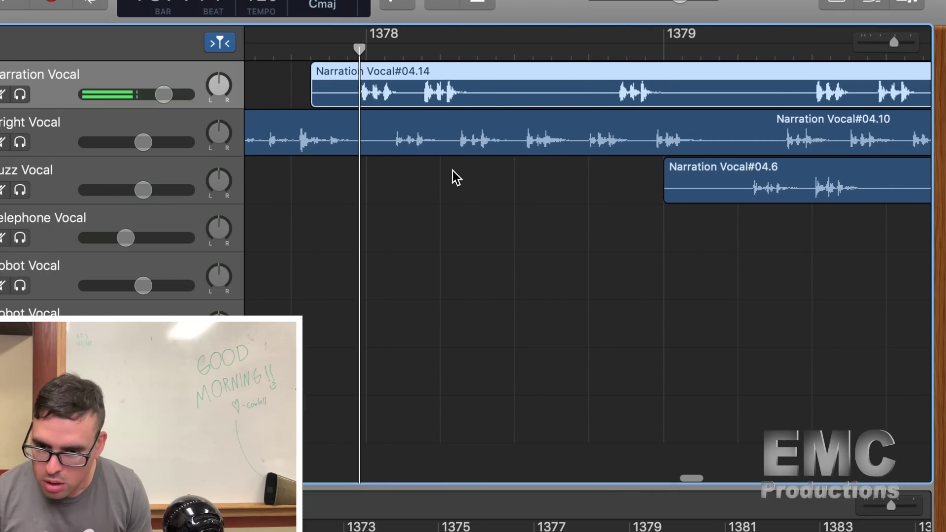
left_click_drag(817, 192, 563, 190)
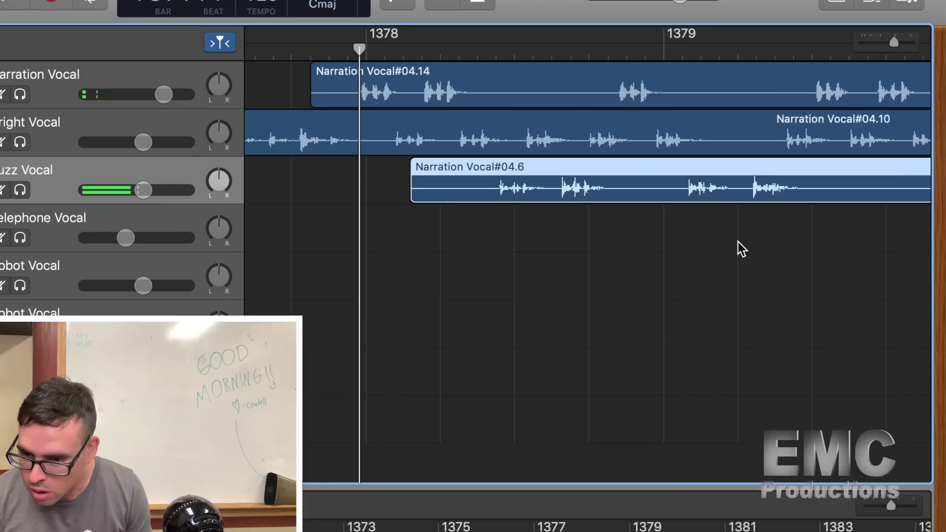
scroll(737, 241, "right", 5)
left_click_drag(830, 237, 338, 236)
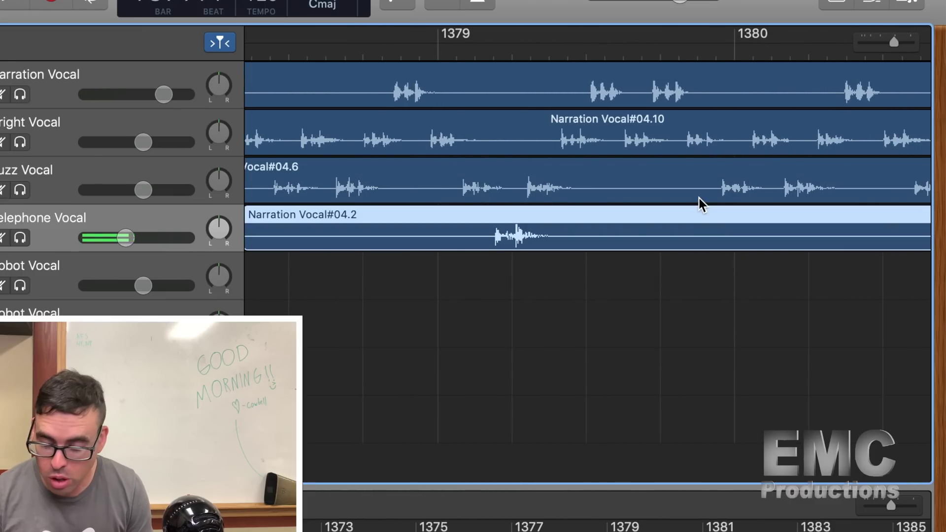
- Play the four stacked takes from around bar 1376 to check their timing against each other
scroll(448, 218, "left", 20)
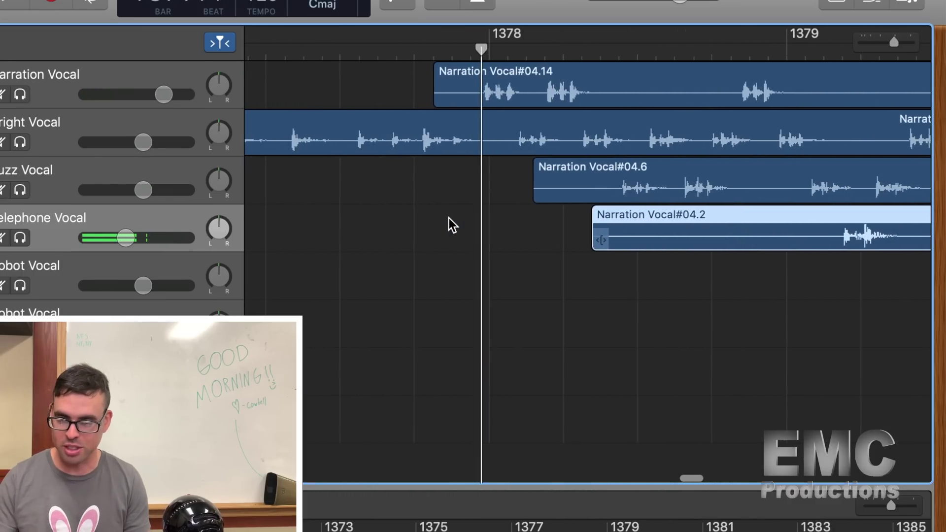
key("cmd+Left")
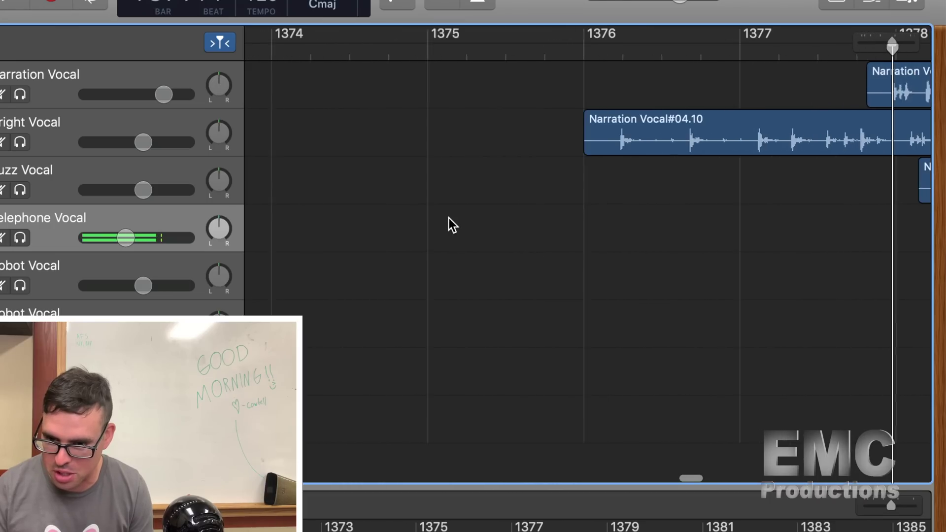
scroll(475, 215, "right", 10)
scroll(476, 217, "left", 10)
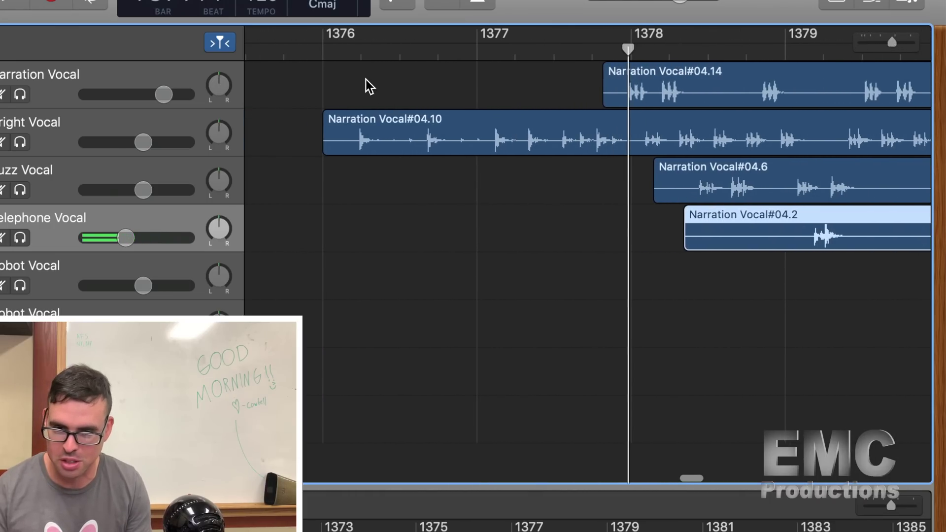
scroll(345, 52, "left", 5)
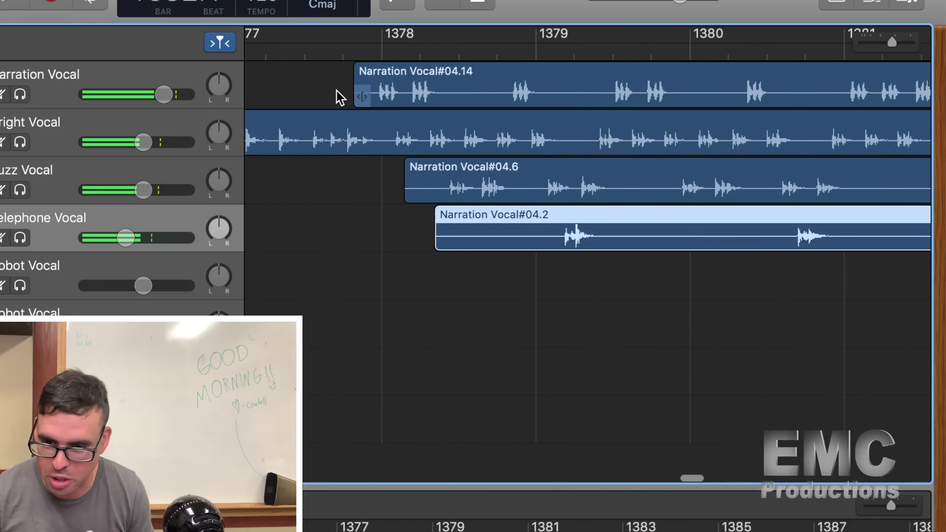
- Nudge the Narration Vocal#04.14 region slightly later to 1377.4.2.56, and play the four stacked takes from just before bar 1378
left_click(376, 45)
key("super+Right")
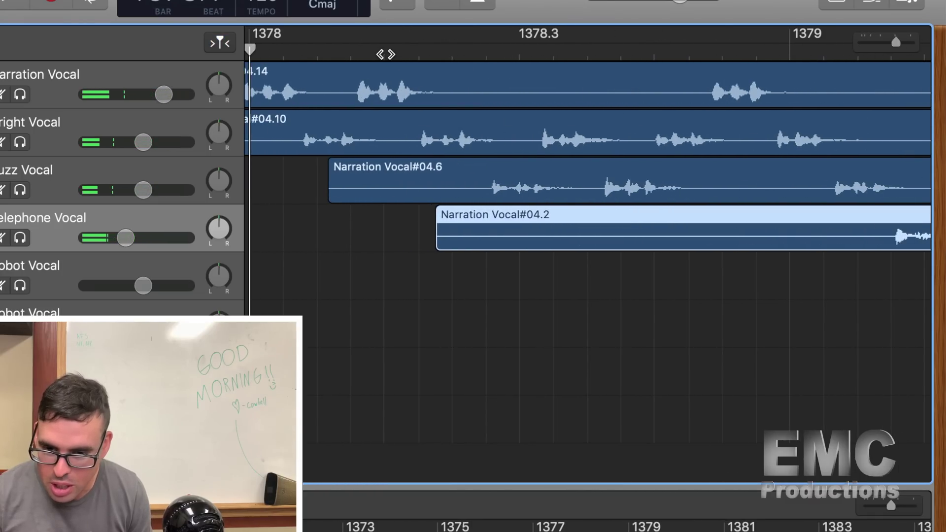
left_click_drag(380, 88, 387, 92)
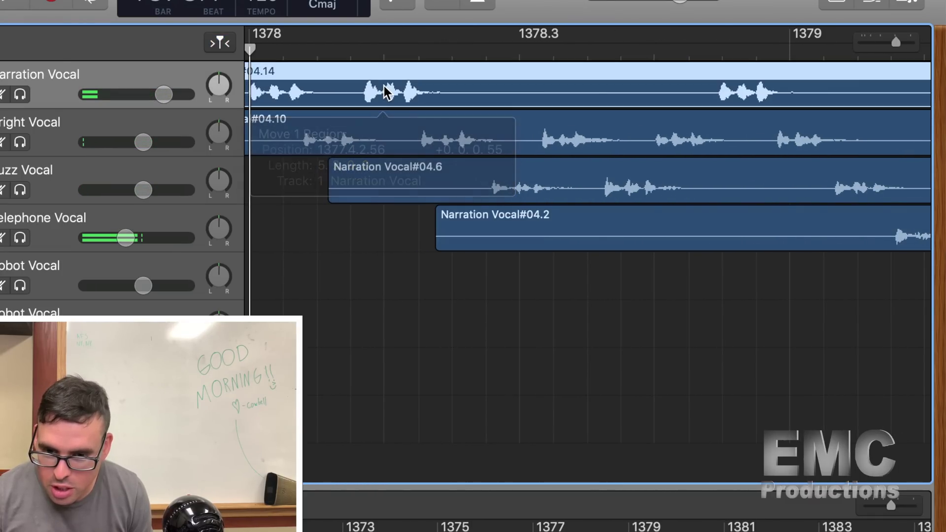
key("super+Left")
scroll(387, 90, "left", 3)
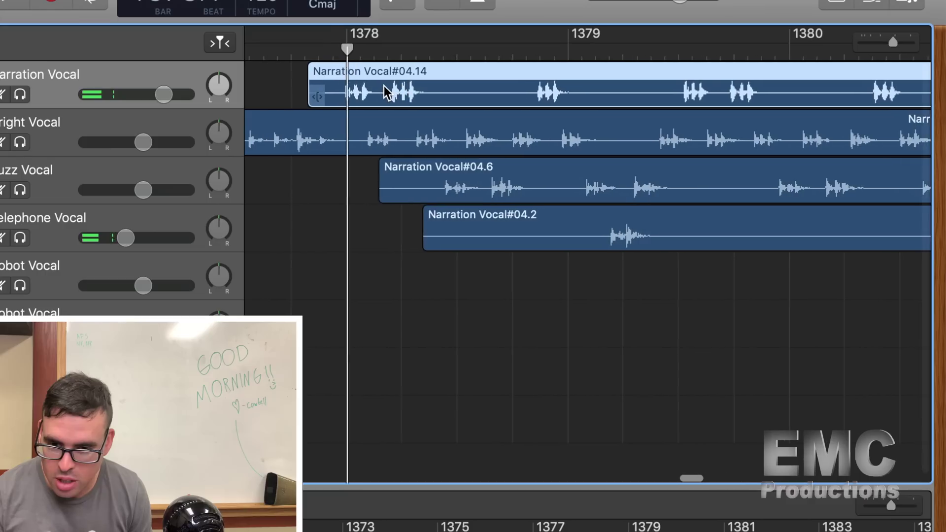
left_click(322, 52)
key("space")
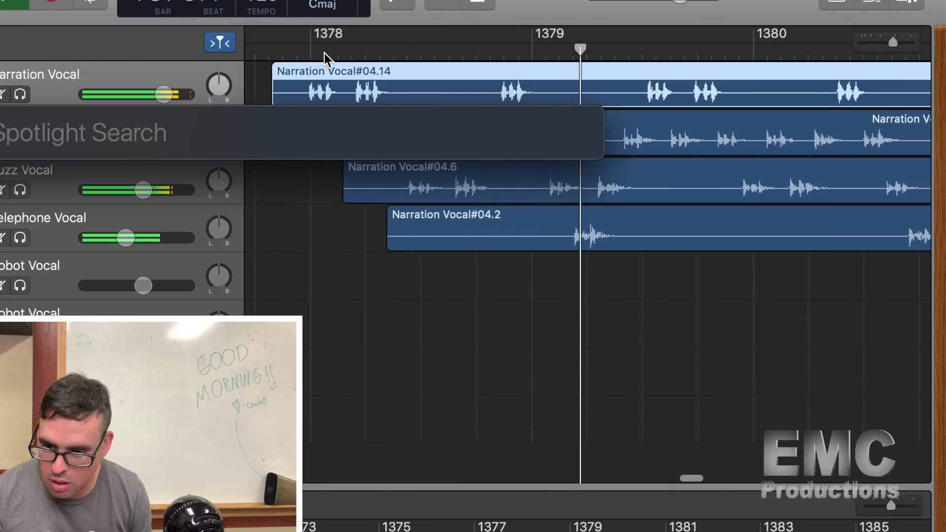
left_click(394, 270)
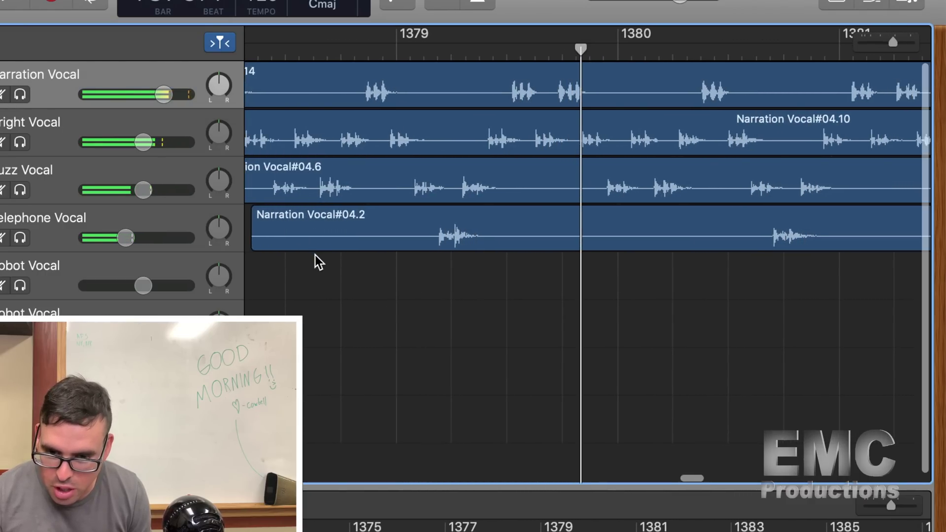
- Move the Narration Vocal#04.6 region slightly earlier so its first peak starts at the playhead at 1378.2
left_click(319, 67)
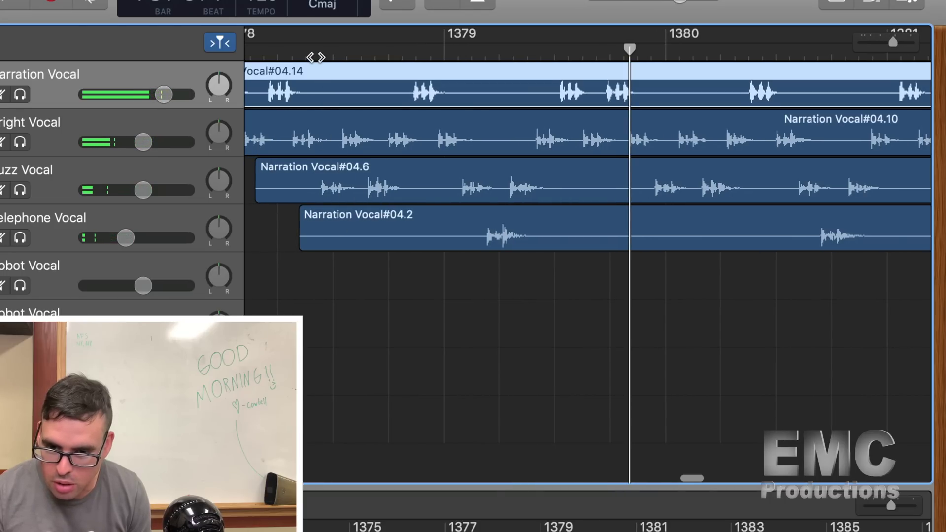
key("super+Right")
key("super+Right")
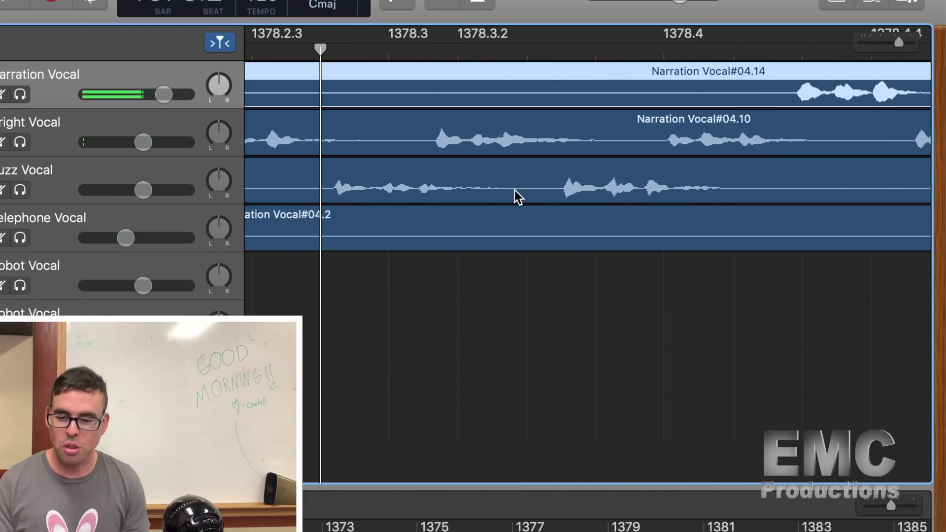
left_click_drag(514, 190, 498, 187)
key("super+Left")
key("super+Left")
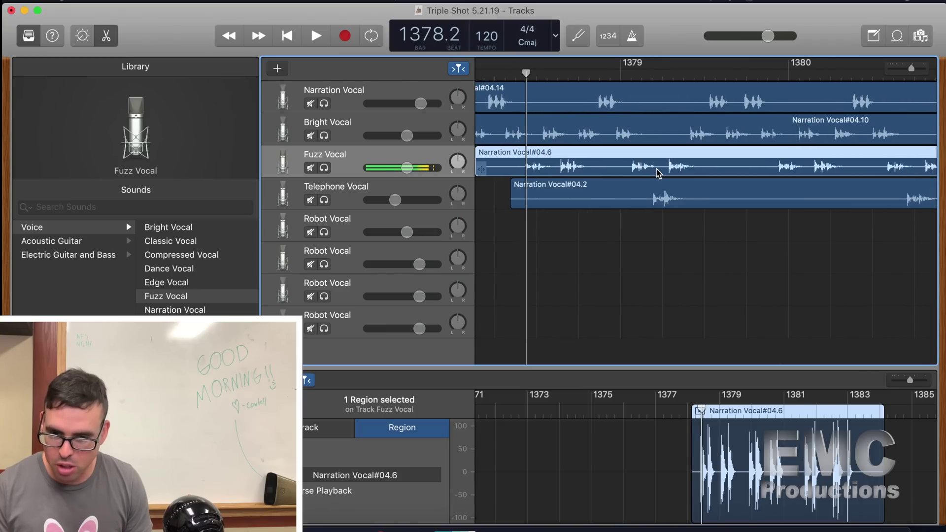
scroll(657, 172, "left", 5)
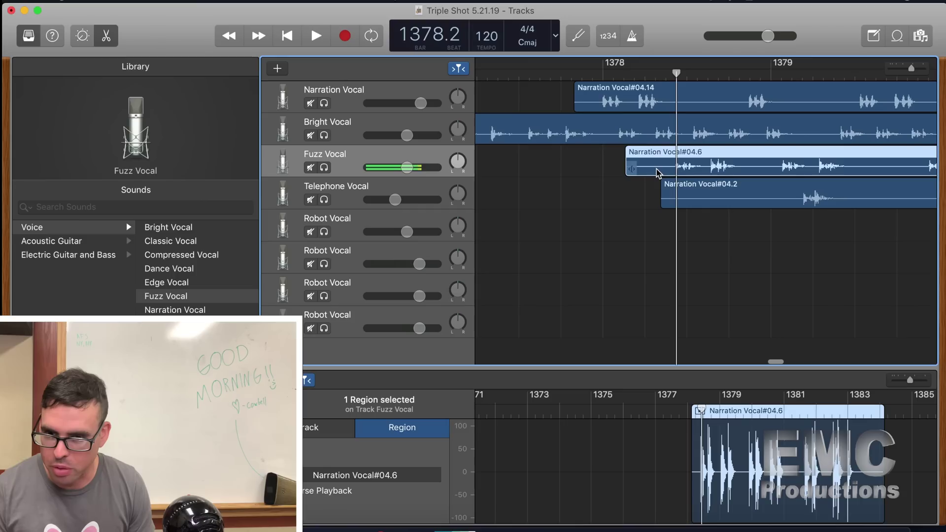
scroll(657, 173, "left", 2)
scroll(657, 172, "right", 4)
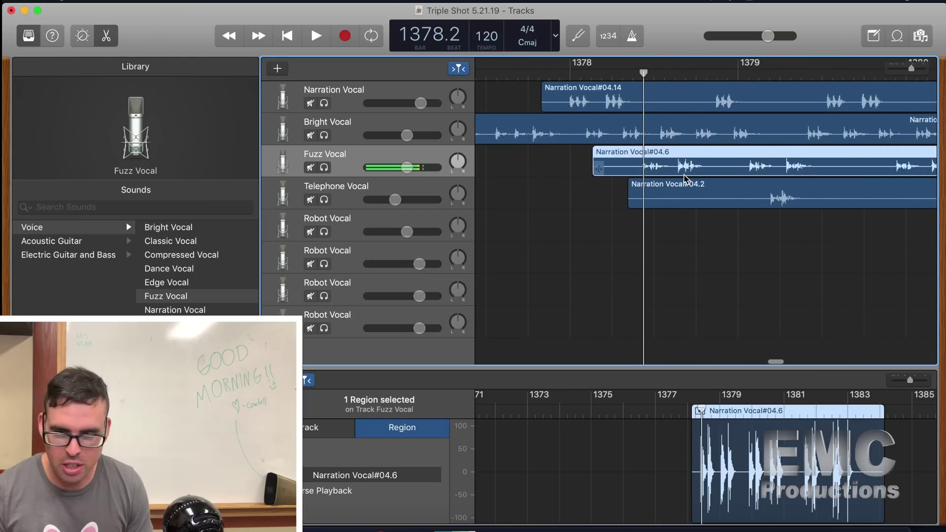
- Play the four stacked takes from 1377.4 and again from about bar 1378 to check their timing
left_click(527, 75)
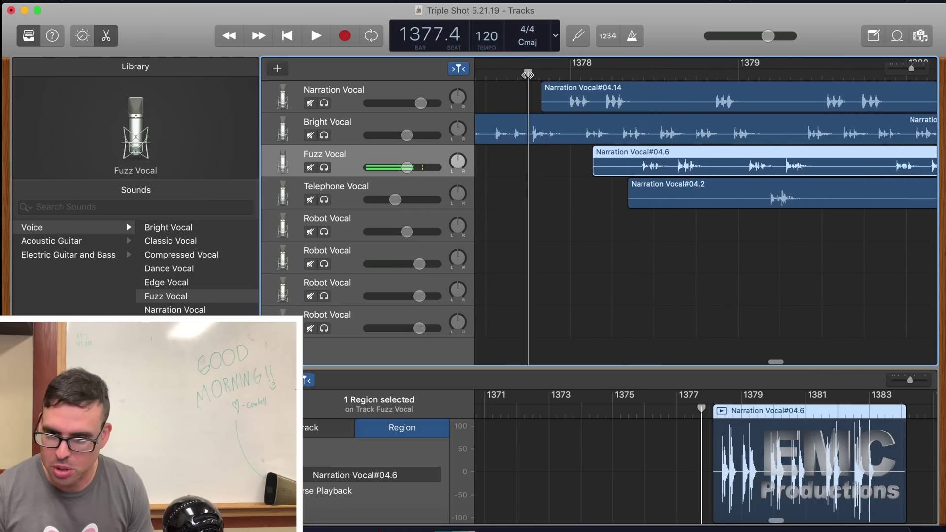
key("space")
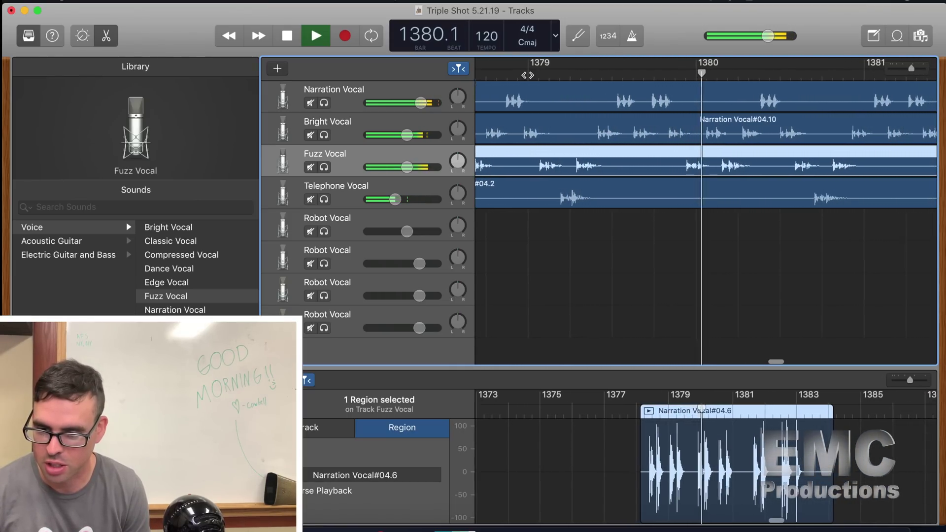
key("space")
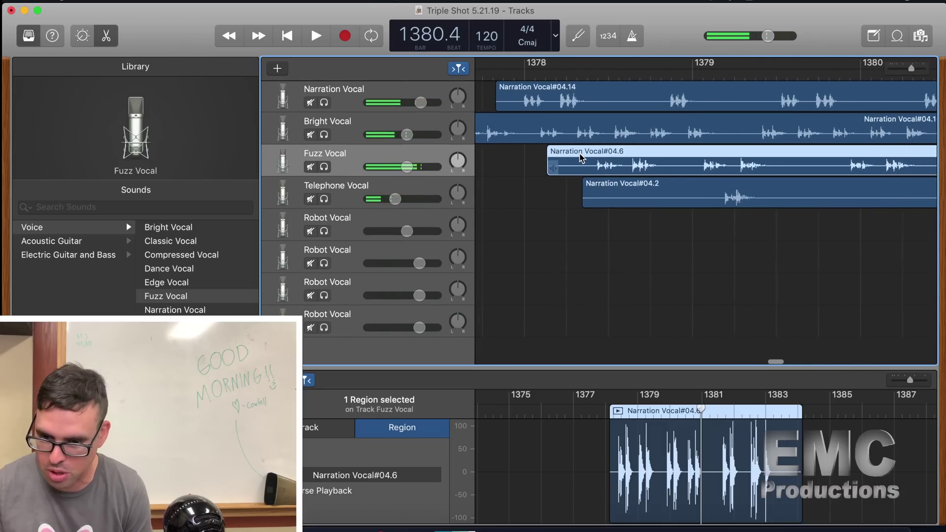
left_click(525, 75)
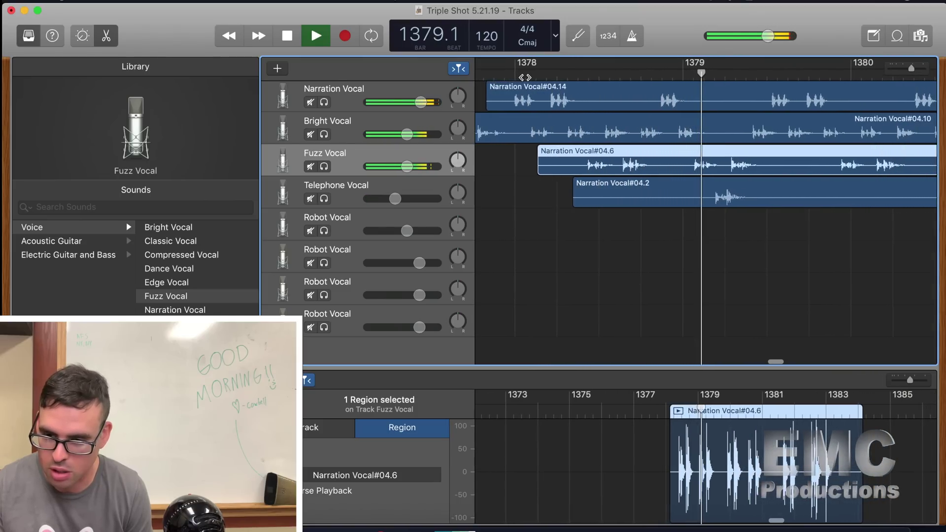
key("space")
- Move the Narration Vocal#04.2 region on the Telephone Vocal track slightly earlier to 1378.2.2.81
left_click(695, 200)
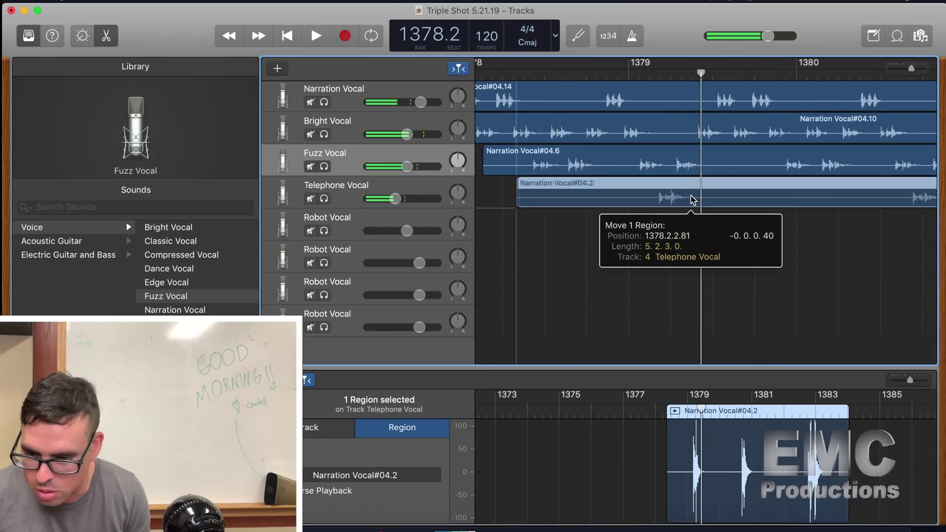
scroll(665, 198, "up", 5)
- Split the Fuzz Vocal take, split the Bright Vocal take just before bar 1381, and shift the Bright Vocal's second part slightly later
left_click(622, 148)
scroll(621, 147, "down", 5)
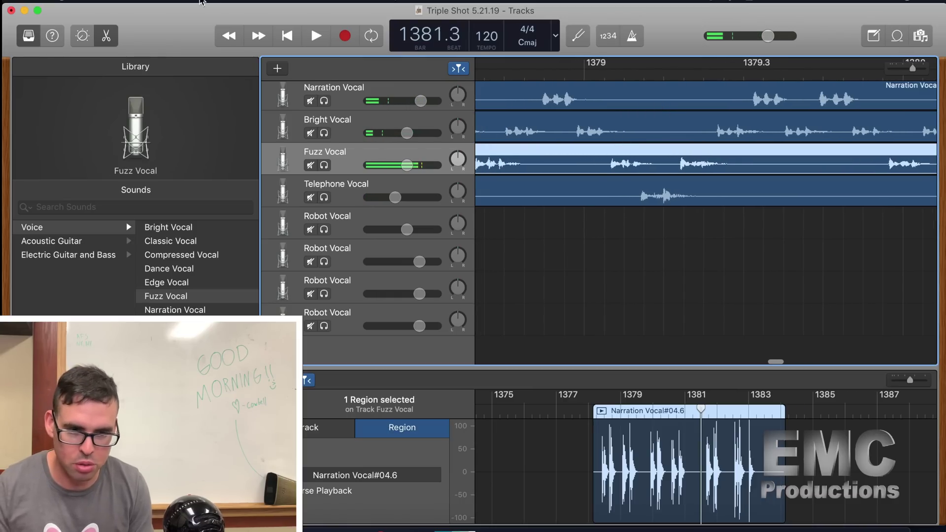
left_click(146, 1)
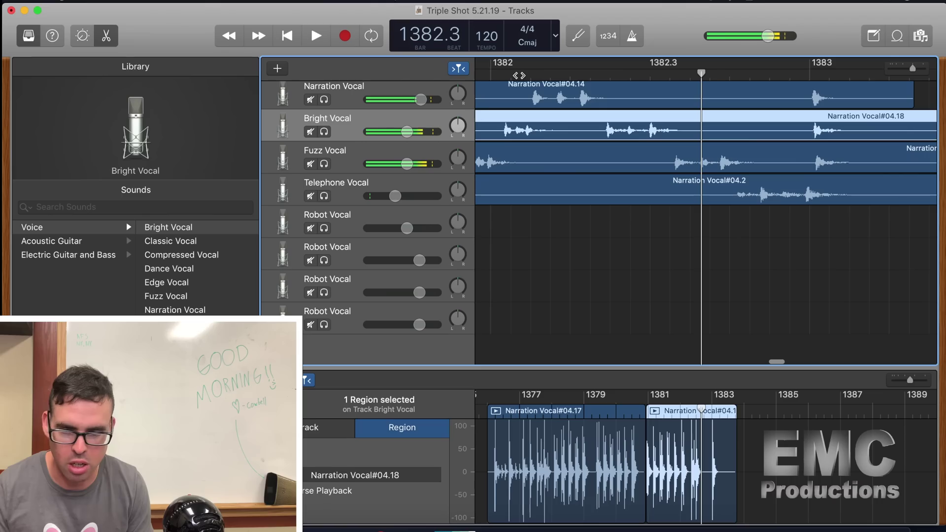
- Play the end of the phrase from just before bar 1382 to check how the four takes line up
scroll(509, 191, "left", 4)
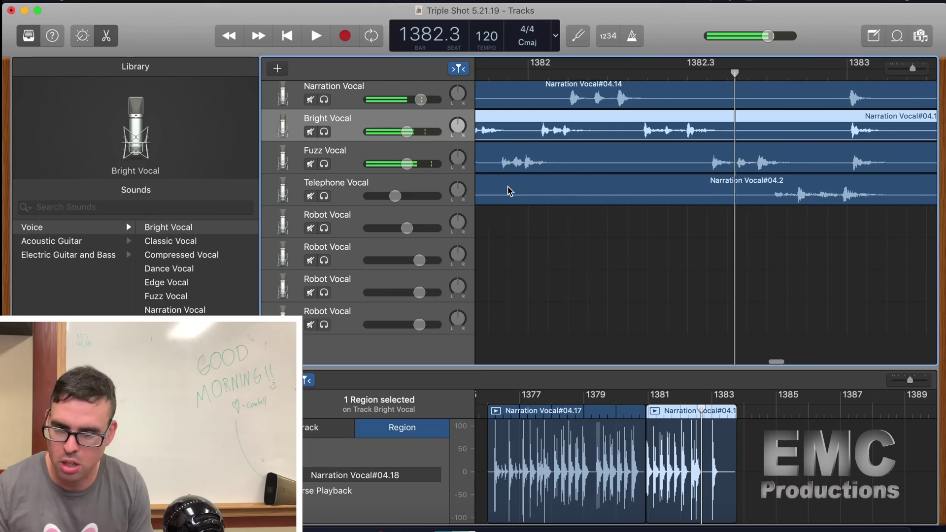
scroll(510, 191, "left", 2)
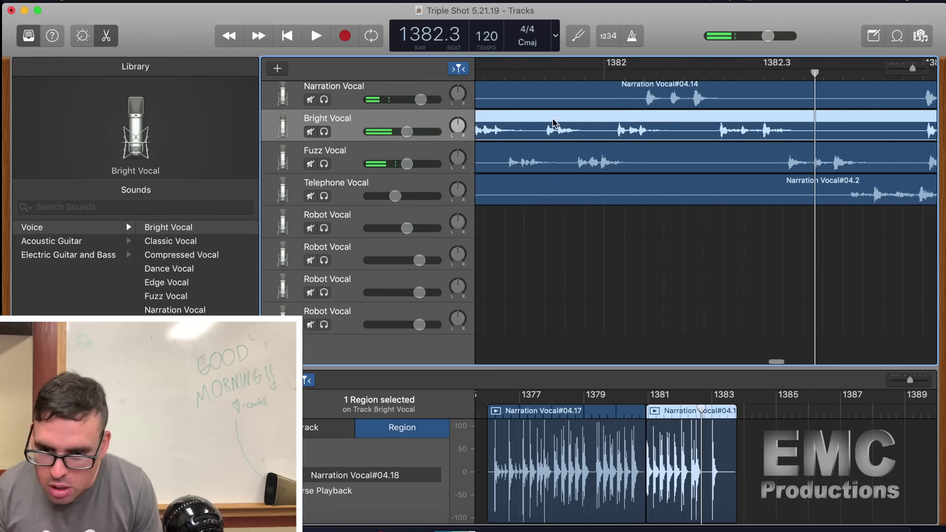
key("space")
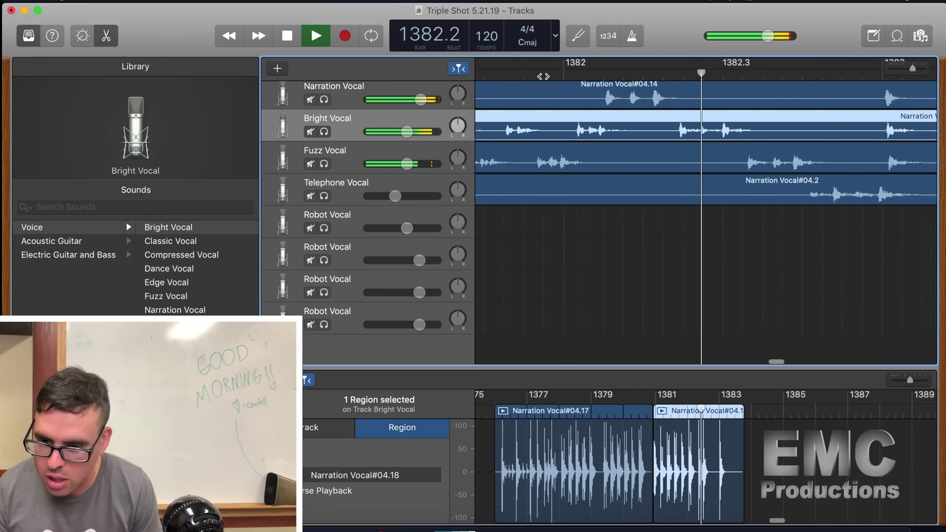
key("space")
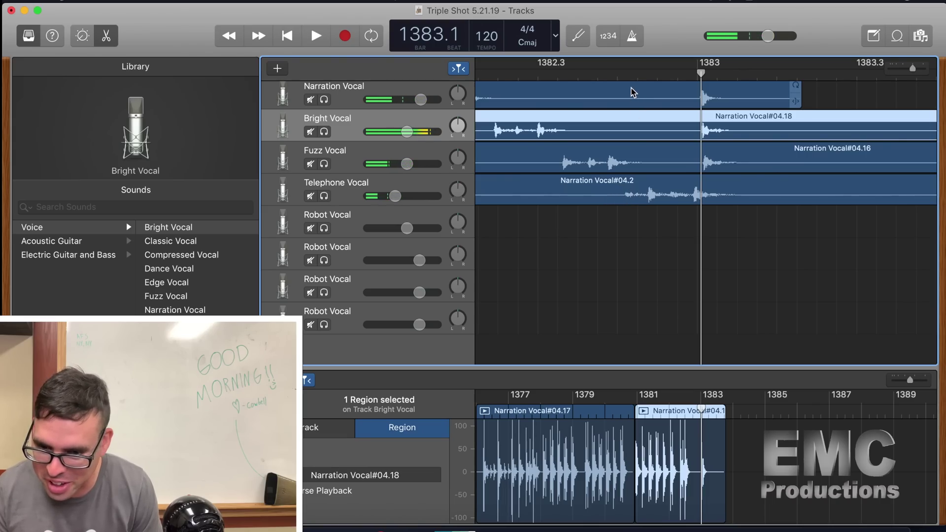
- Split the Telephone Vocal take at about 1382.4 and move its second part later so its last peak aligns with the others near bar 1383
left_click(624, 76)
left_click(688, 200)
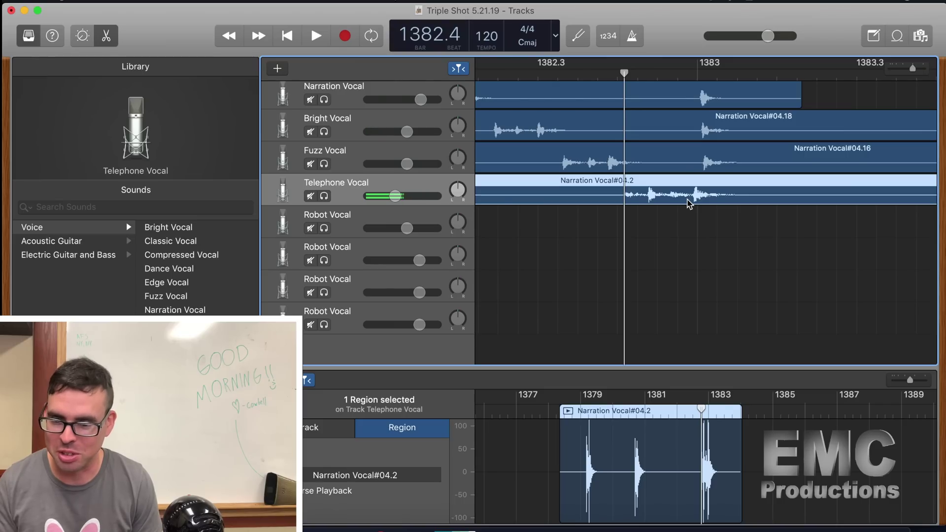
left_click_drag(687, 199, 698, 200)
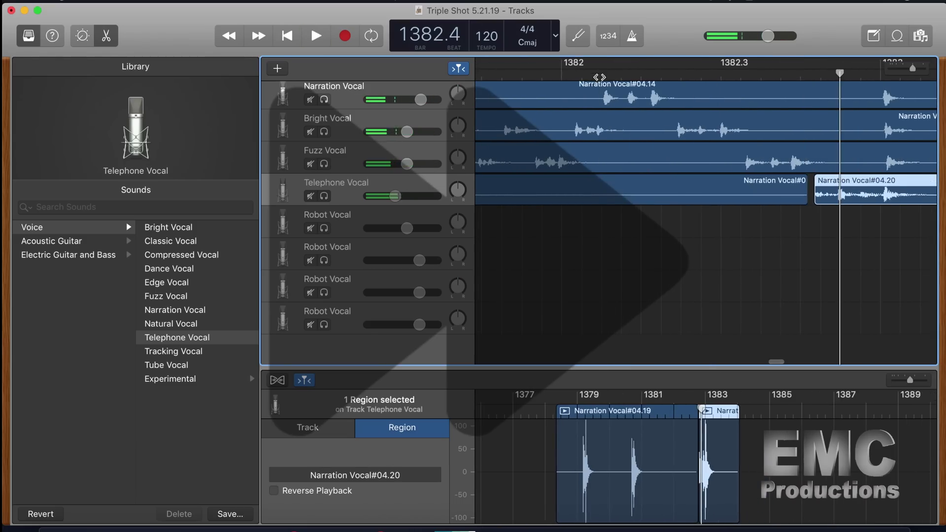
- Split the Bright Vocal and Narration Vocal takes around the syllables near bar 1381 and shift the pieces to bring their peaks closer together
key("space")
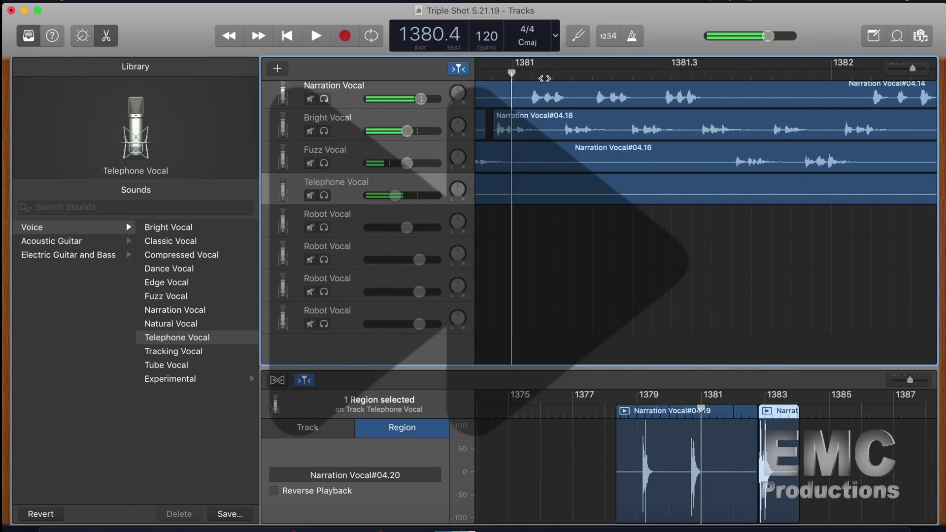
left_click_drag(566, 129, 699, 135)
key("space")
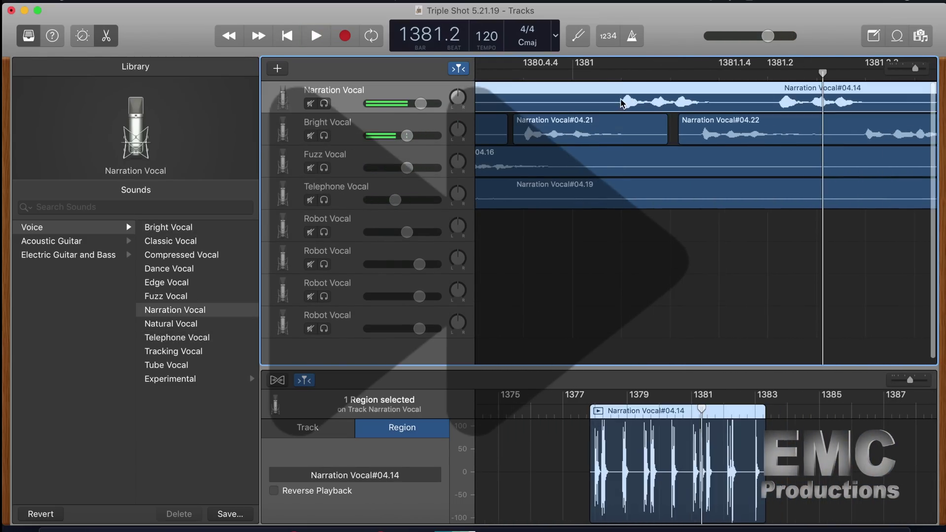
key("space")
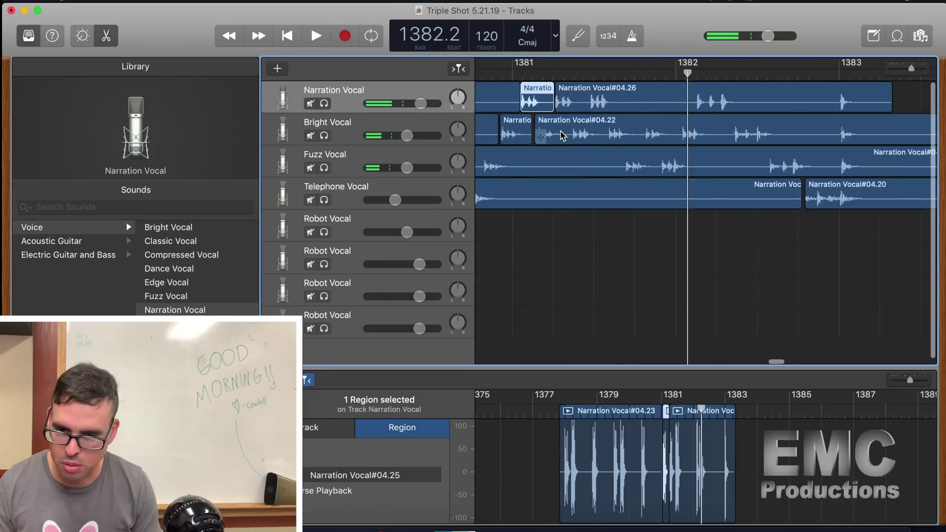
- Play the four edited takes from just before bar 1380 to the end of the phrase to check their alignment
scroll(562, 136, "left", 5)
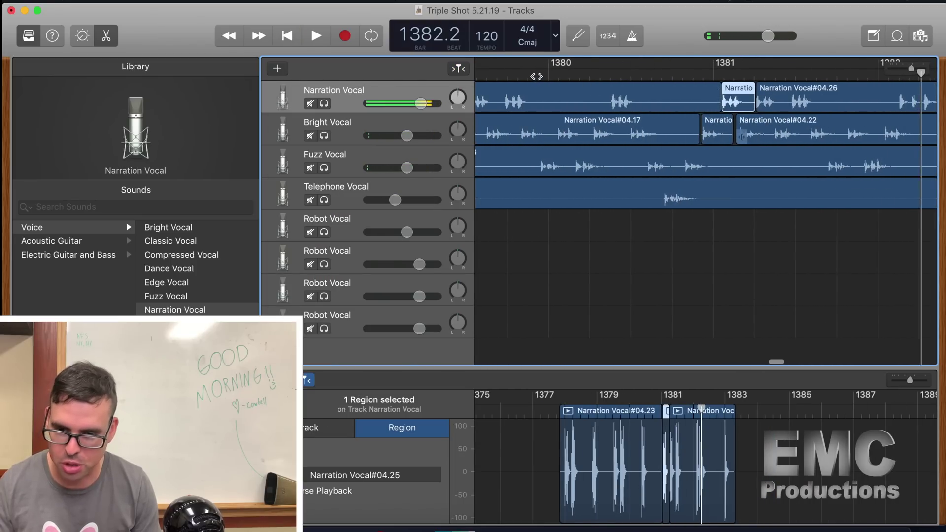
key("space")
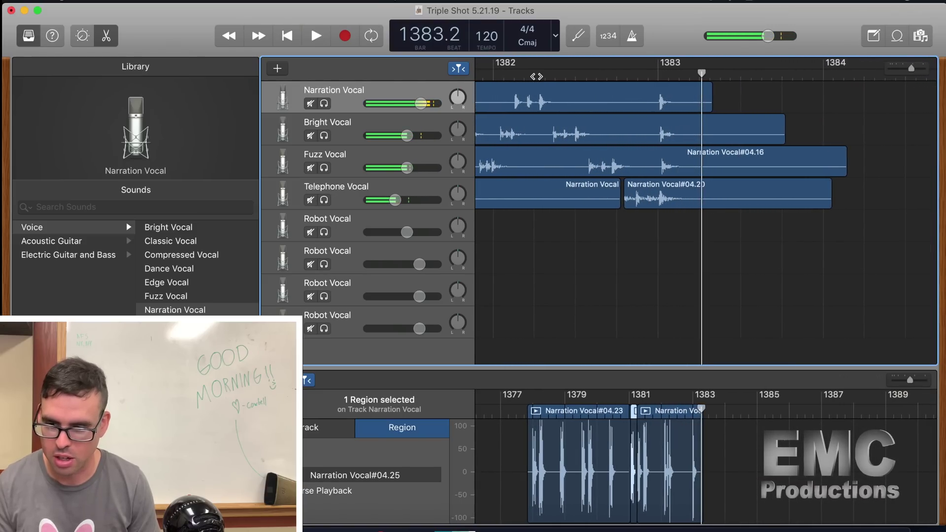
key("space")
- Go to the next group of stacked vocal takes around bar 1537
scroll(645, 260, "down", 5)
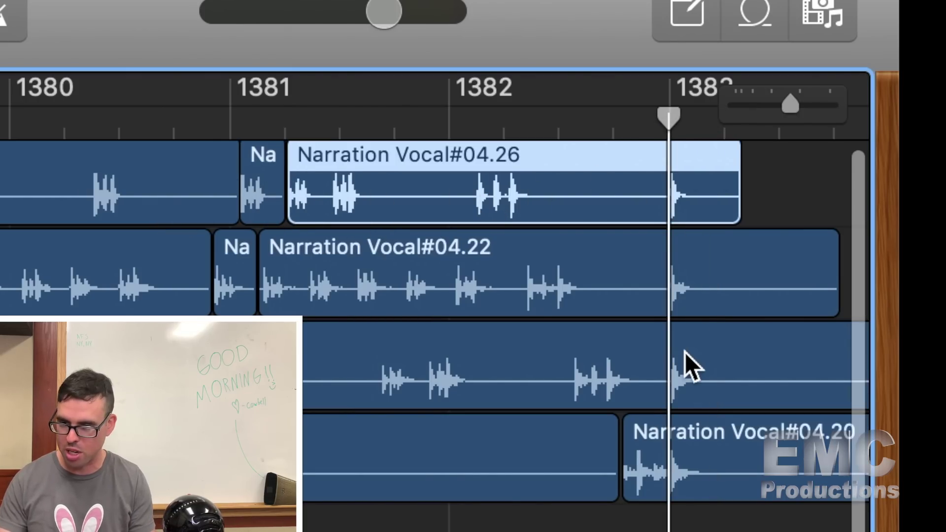
scroll(690, 367, "up", 5)
scroll(689, 367, "right", 5)
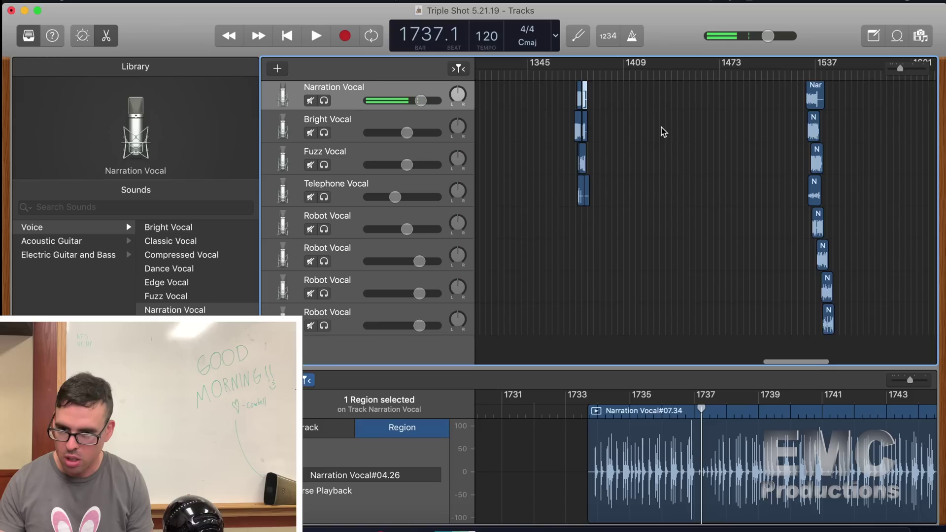
scroll(661, 127, "right", 5)
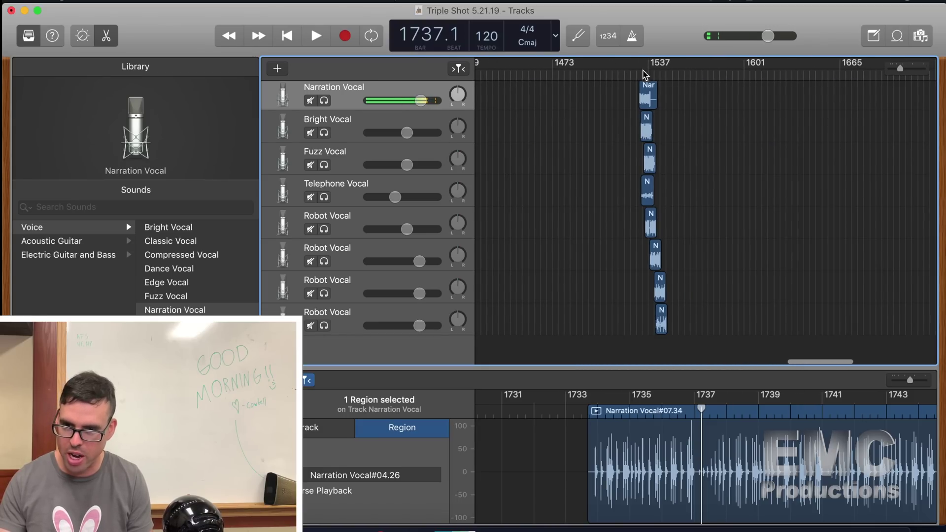